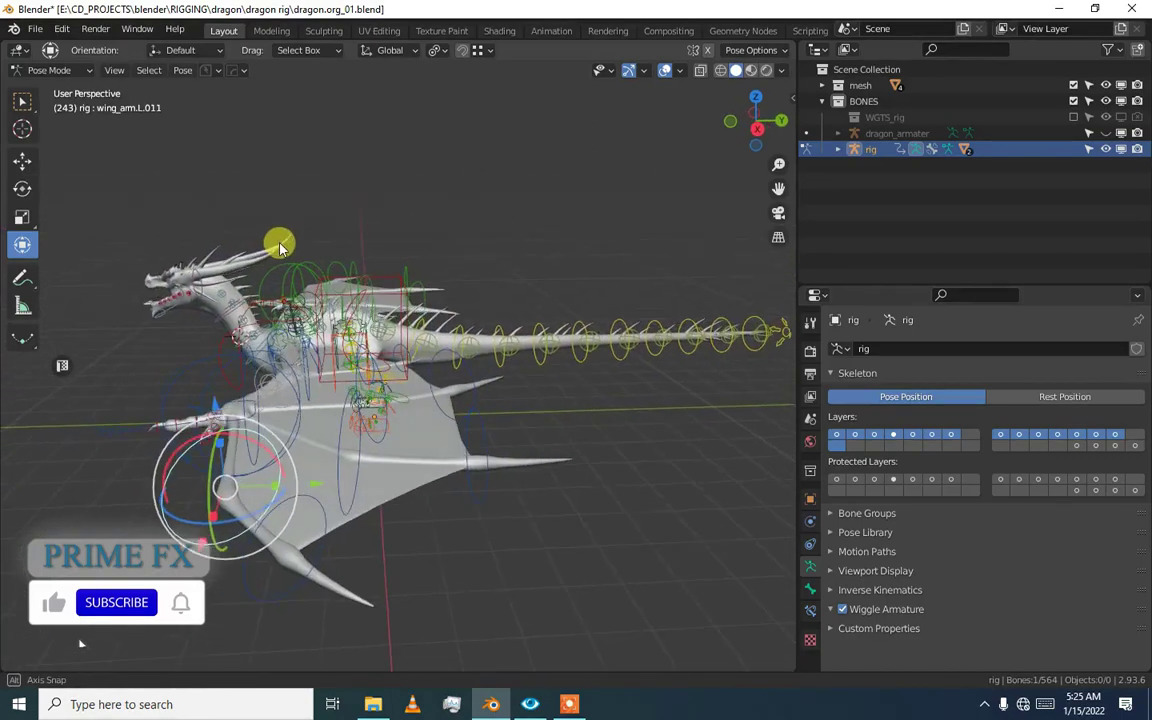
Open the sidebar's Transform and Rig Layers panels and orbit around the dragon rig.
{"action": "key", "text": "n"}
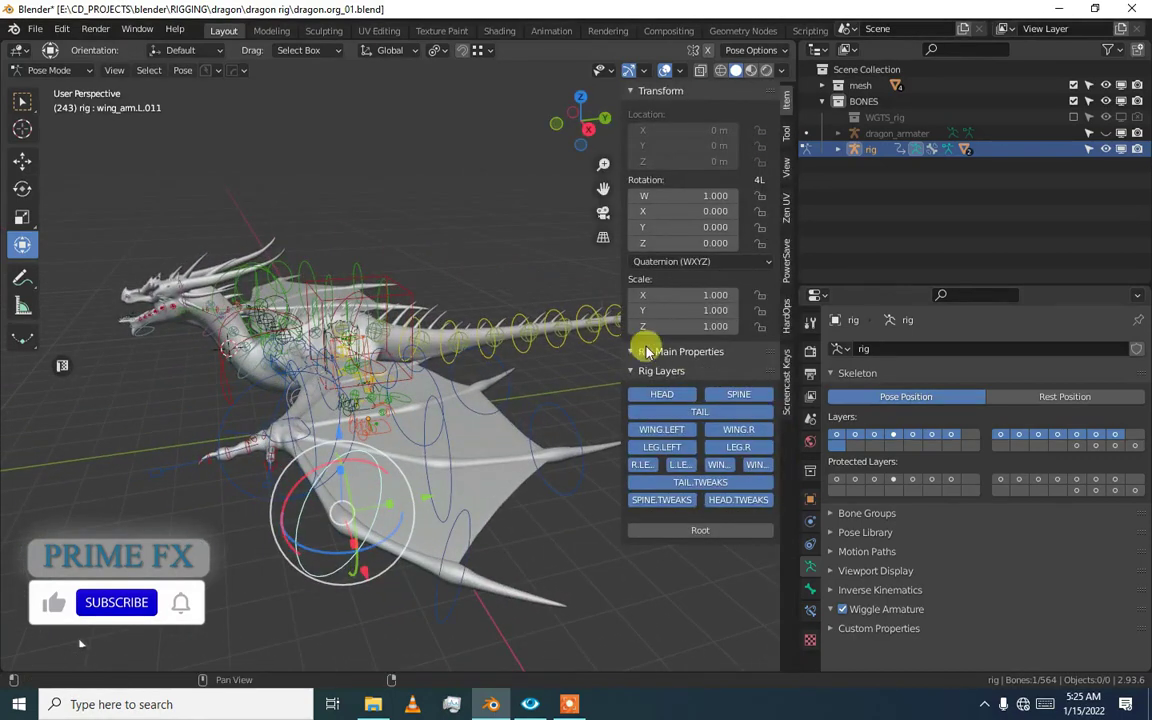
{"action": "mouse_move", "coordinate": [407, 377]}
{"action": "middle_mouse_down"}
{"action": "mouse_move", "coordinate": [478, 400]}
{"action": "mouse_move", "coordinate": [390, 355]}
{"action": "mouse_move", "coordinate": [408, 343]}
{"action": "middle_mouse_up"}
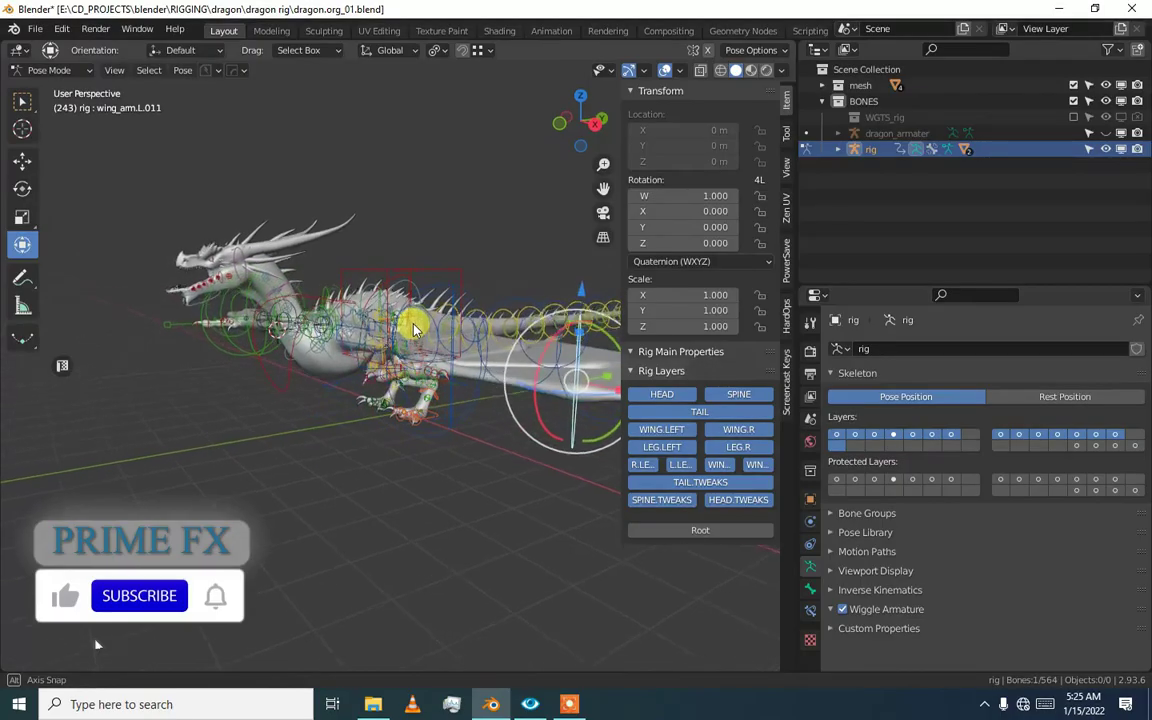
{"action": "mouse_move", "coordinate": [411, 321]}
{"action": "middle_mouse_down"}
{"action": "mouse_move", "coordinate": [308, 329]}
{"action": "mouse_move", "coordinate": [283, 348]}
{"action": "mouse_move", "coordinate": [453, 278]}
{"action": "mouse_move", "coordinate": [428, 273]}
{"action": "middle_mouse_up"}
{"action": "left_click", "coordinate": [427, 268]}
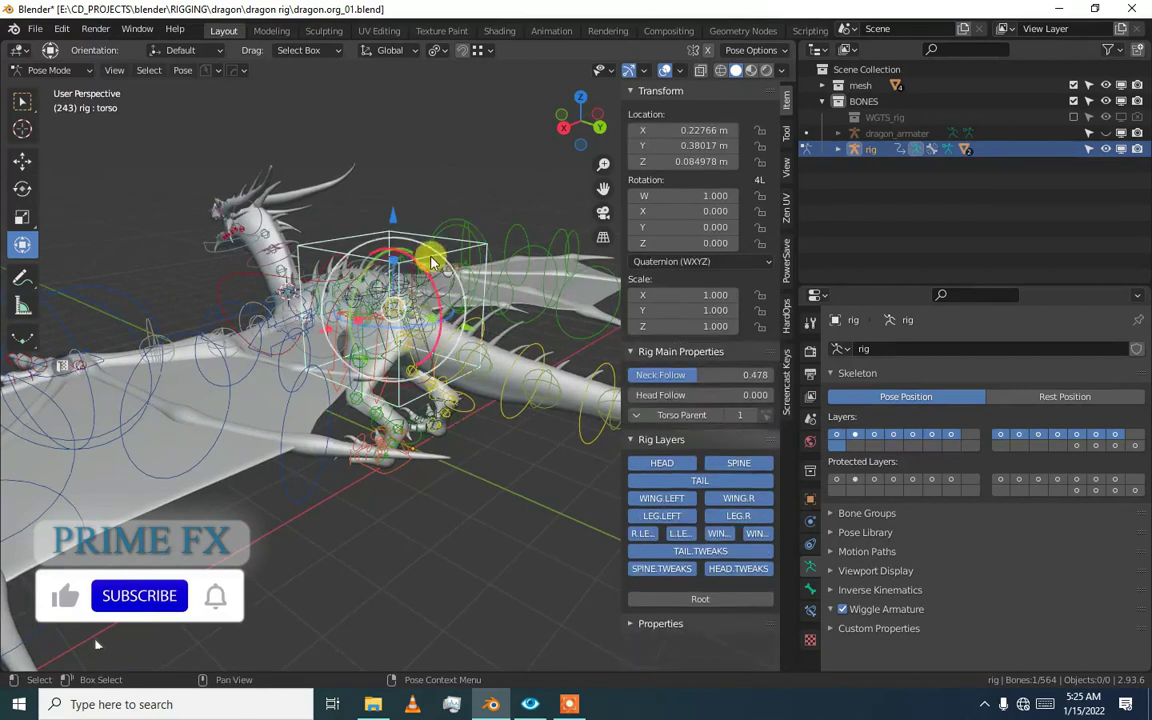
{"action": "left_click_drag", "start_coordinate": [392, 290], "coordinate": [417, 353]}
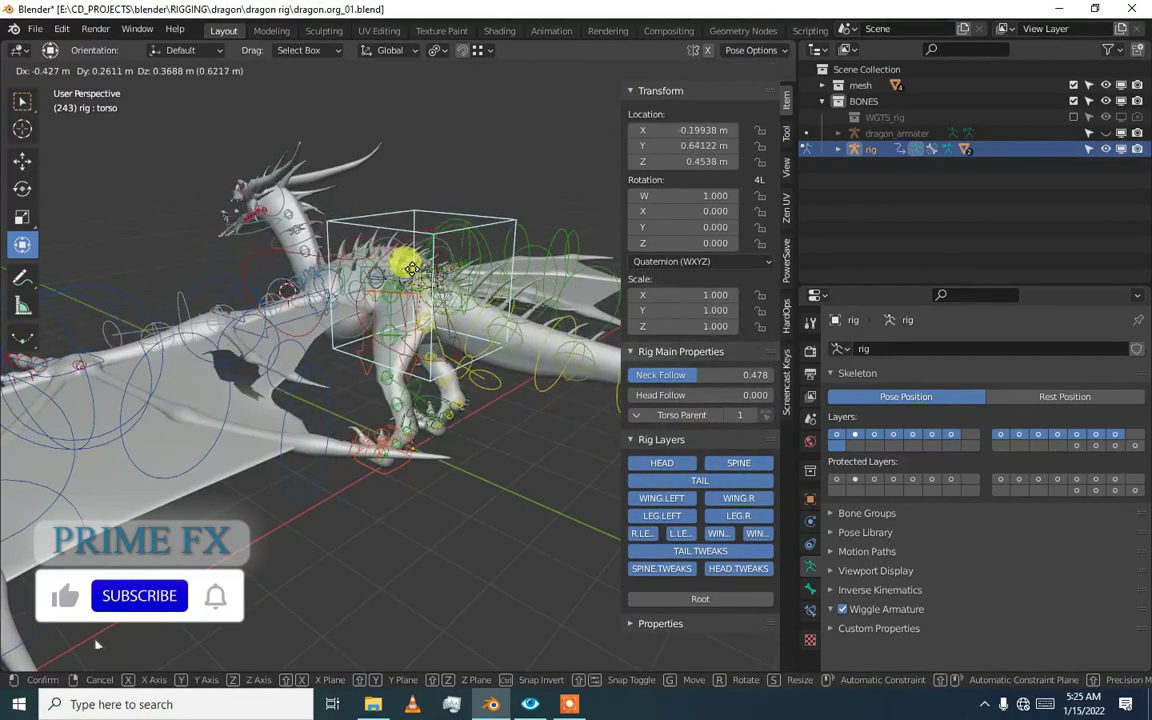
{"action": "right_click", "coordinate": [417, 353]}
{"action": "mouse_move", "coordinate": [417, 353]}
{"action": "middle_mouse_down"}
{"action": "mouse_move", "coordinate": [380, 367]}
{"action": "mouse_move", "coordinate": [392, 320]}
{"action": "middle_mouse_up"}
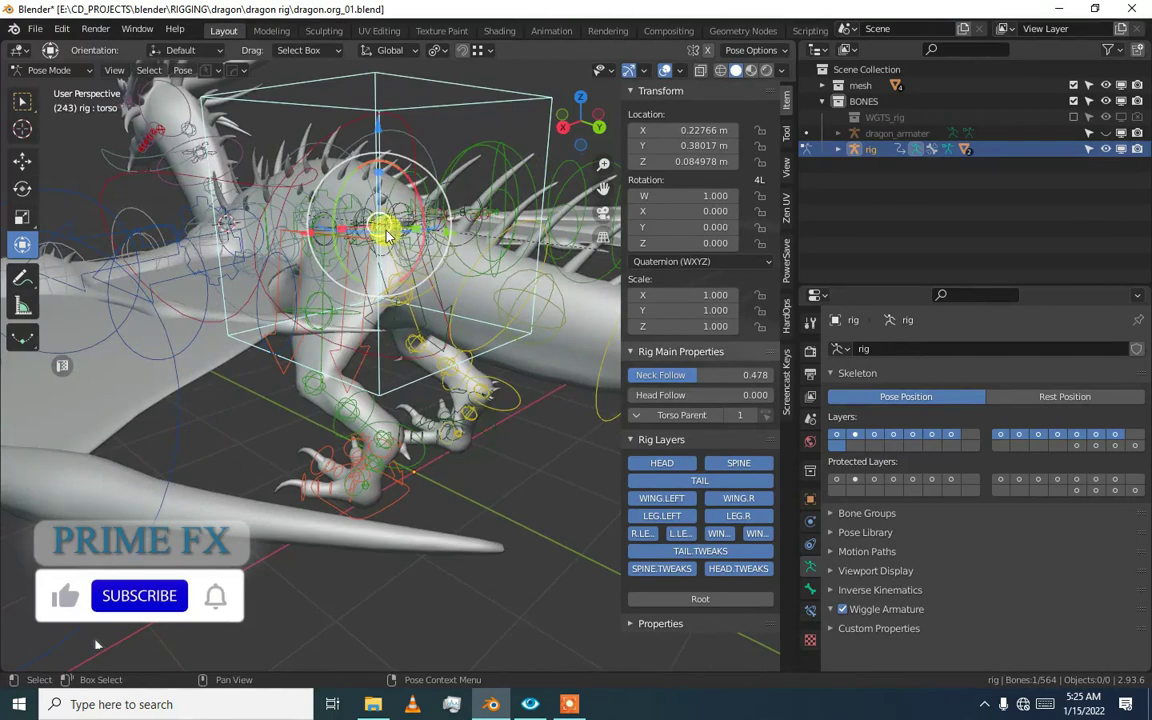
{"action": "mouse_move", "coordinate": [388, 233]}
{"action": "left_mouse_down"}
{"action": "mouse_move", "coordinate": [405, 328]}
{"action": "mouse_move", "coordinate": [298, 281]}
{"action": "left_mouse_up"}
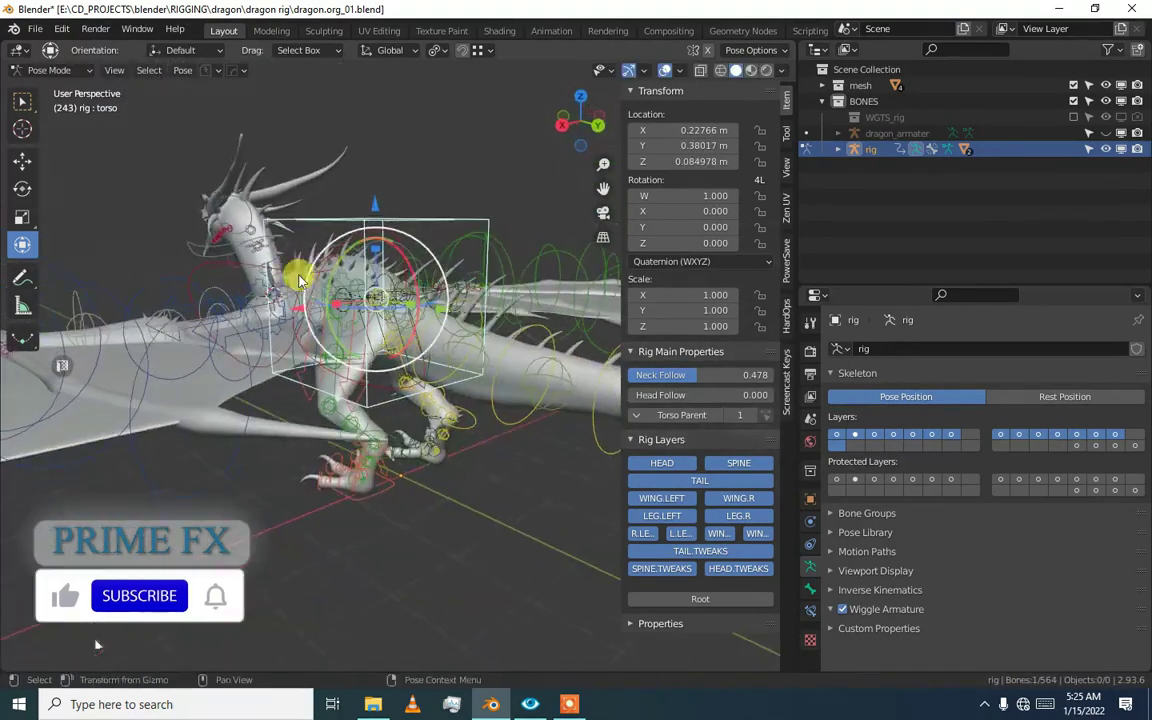
{"action": "middle_click_drag", "start_coordinate": [298, 281], "coordinate": [352, 293]}
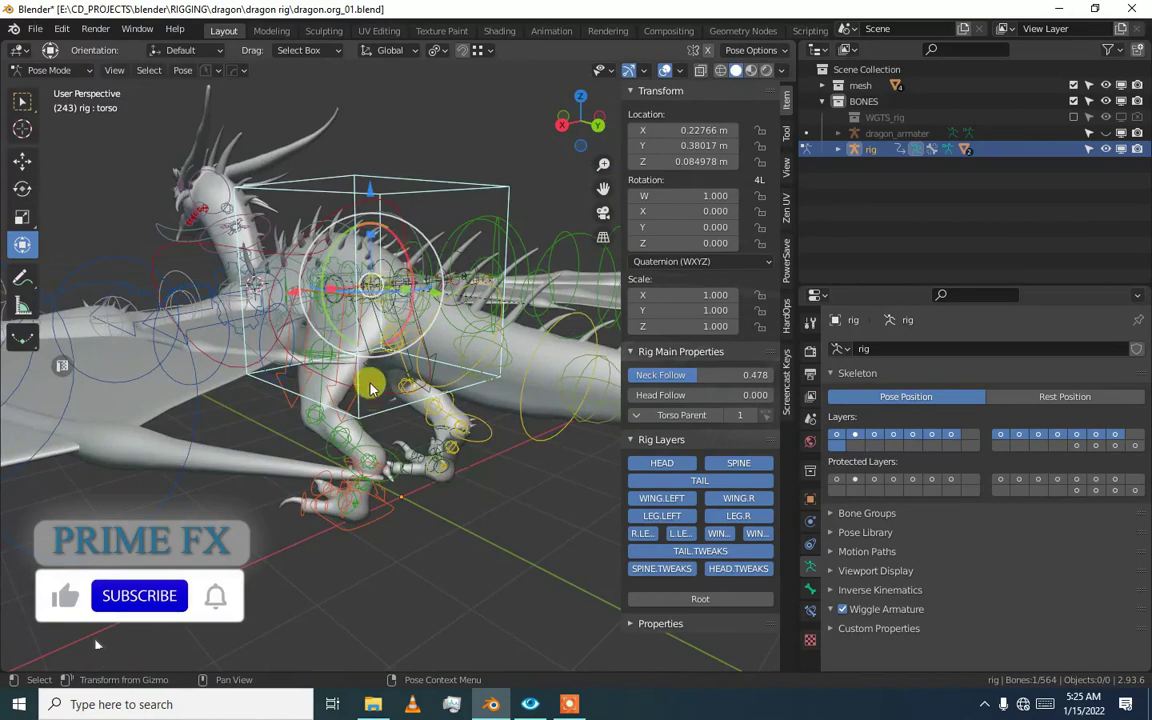
{"action": "mouse_move", "coordinate": [338, 398]}
{"action": "middle_mouse_down"}
{"action": "mouse_move", "coordinate": [391, 393]}
{"action": "mouse_move", "coordinate": [244, 373]}
{"action": "mouse_move", "coordinate": [458, 368]}
{"action": "mouse_move", "coordinate": [404, 419]}
{"action": "mouse_move", "coordinate": [309, 386]}
{"action": "mouse_move", "coordinate": [342, 386]}
{"action": "mouse_move", "coordinate": [343, 456]}
{"action": "middle_mouse_up"}
{"action": "left_click", "coordinate": [321, 487]}
{"action": "mouse_move", "coordinate": [314, 496]}
{"action": "middle_mouse_down"}
{"action": "mouse_move", "coordinate": [147, 278]}
{"action": "mouse_move", "coordinate": [141, 321]}
{"action": "mouse_move", "coordinate": [316, 380]}
{"action": "middle_mouse_up"}
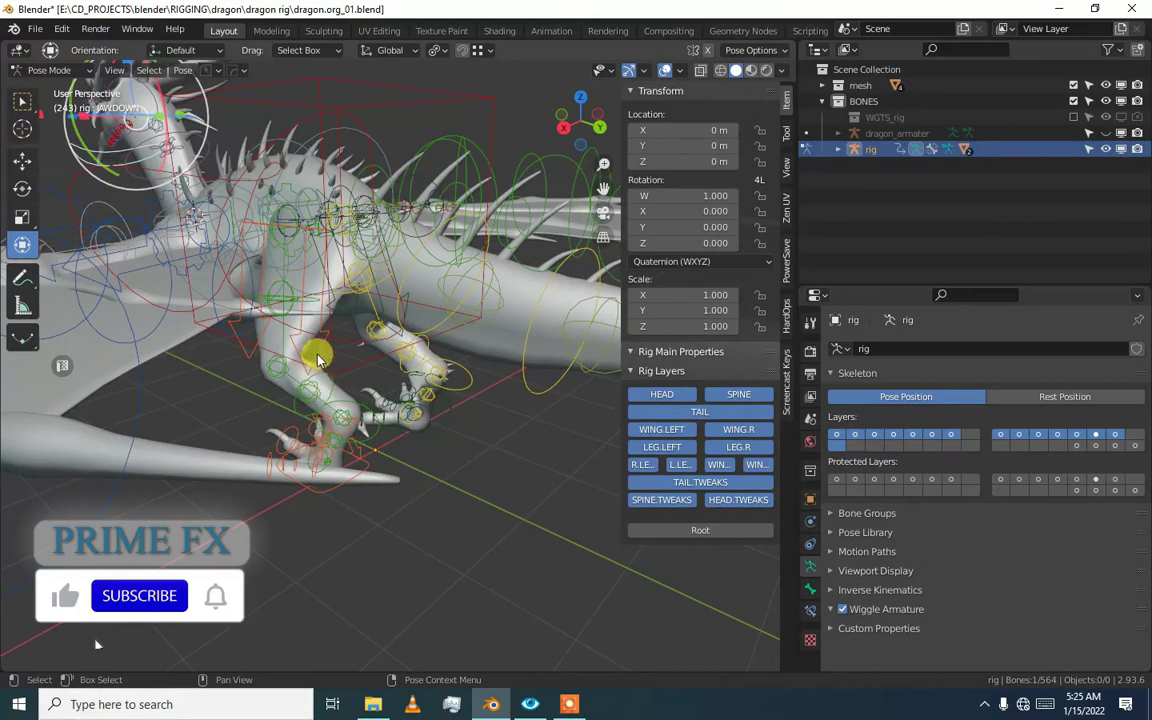
{"action": "mouse_move", "coordinate": [309, 337]}
{"action": "middle_mouse_down"}
{"action": "mouse_move", "coordinate": [360, 334]}
{"action": "mouse_move", "coordinate": [270, 290]}
{"action": "mouse_move", "coordinate": [231, 249]}
{"action": "mouse_move", "coordinate": [322, 302]}
{"action": "mouse_move", "coordinate": [483, 342]}
{"action": "mouse_move", "coordinate": [257, 249]}
{"action": "middle_mouse_up"}
{"action": "key", "text": "r"}
{"action": "key", "text": "x"}
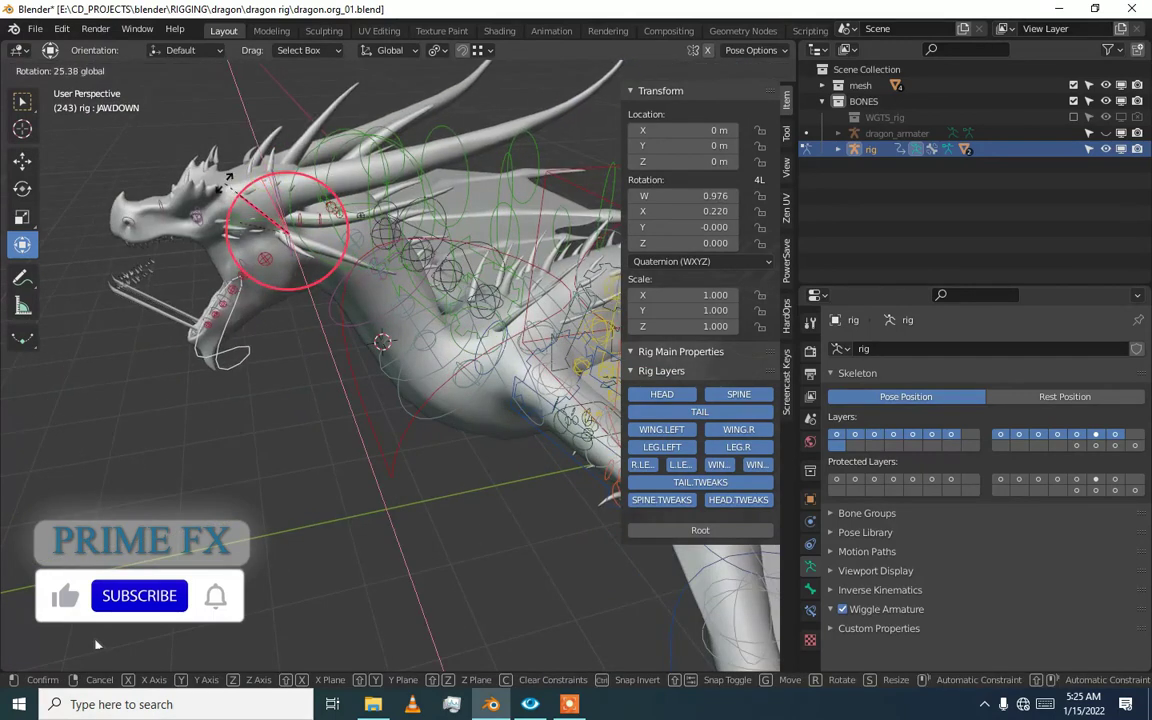
{"action": "right_click", "coordinate": [220, 193]}
{"action": "left_click", "coordinate": [198, 217]}
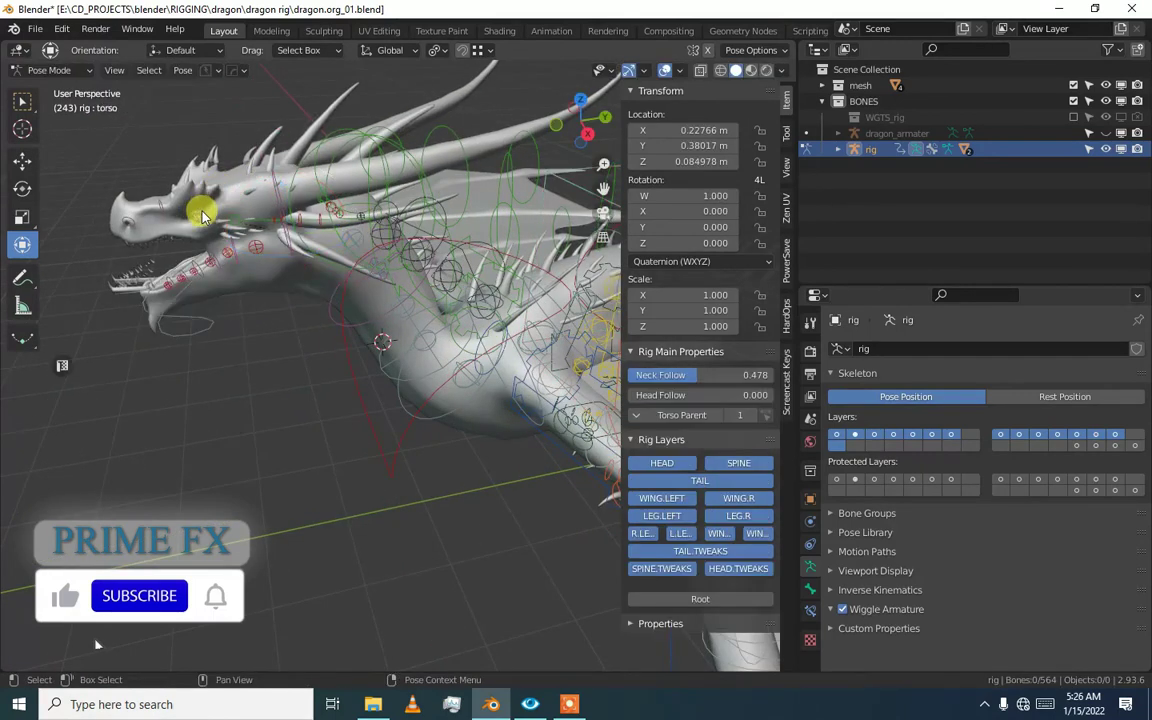
{"action": "mouse_move", "coordinate": [206, 206]}
{"action": "middle_mouse_down"}
{"action": "mouse_move", "coordinate": [283, 239]}
{"action": "mouse_move", "coordinate": [296, 231]}
{"action": "mouse_move", "coordinate": [268, 240]}
{"action": "mouse_move", "coordinate": [260, 260]}
{"action": "mouse_move", "coordinate": [476, 314]}
{"action": "mouse_move", "coordinate": [419, 314]}
{"action": "mouse_move", "coordinate": [388, 354]}
{"action": "mouse_move", "coordinate": [350, 302]}
{"action": "mouse_move", "coordinate": [360, 262]}
{"action": "mouse_move", "coordinate": [310, 280]}
{"action": "mouse_move", "coordinate": [378, 140]}
{"action": "mouse_move", "coordinate": [239, 380]}
{"action": "mouse_move", "coordinate": [247, 321]}
{"action": "mouse_move", "coordinate": [183, 327]}
{"action": "middle_mouse_up"}
{"action": "left_click", "coordinate": [349, 300]}
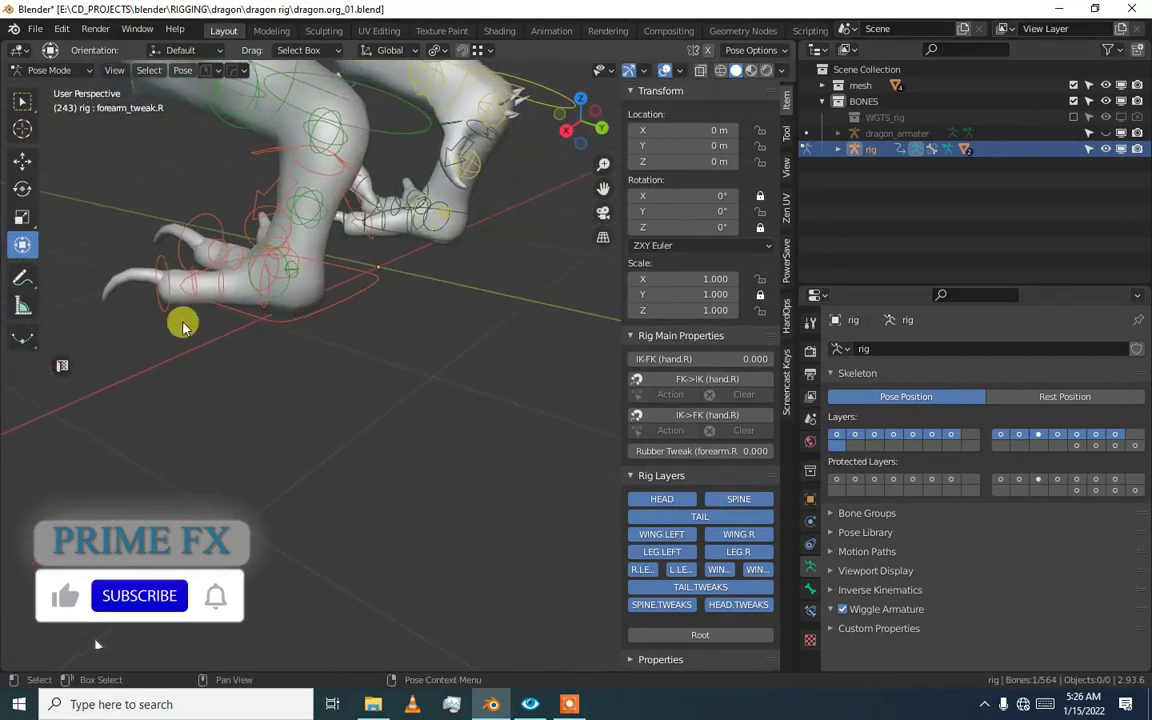
{"action": "left_click", "coordinate": [186, 295]}
{"action": "left_click", "coordinate": [220, 287]}
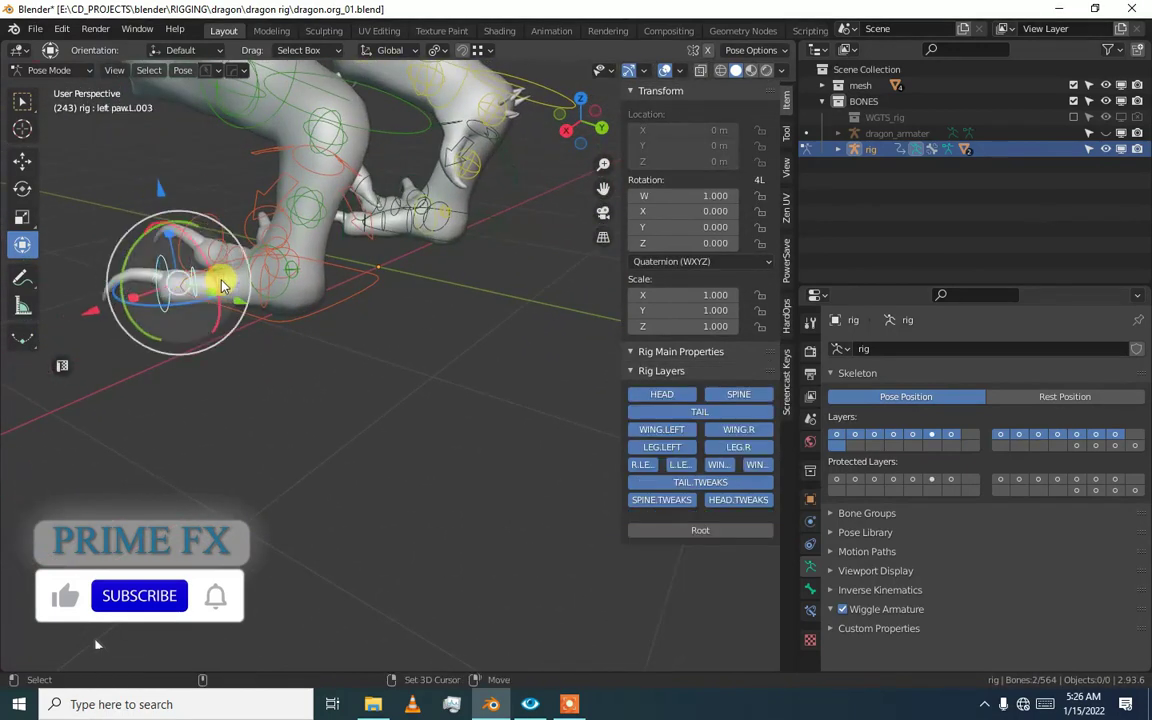
{"action": "left_click", "coordinate": [224, 299]}
{"action": "left_click", "coordinate": [163, 293], "text": "shift"}
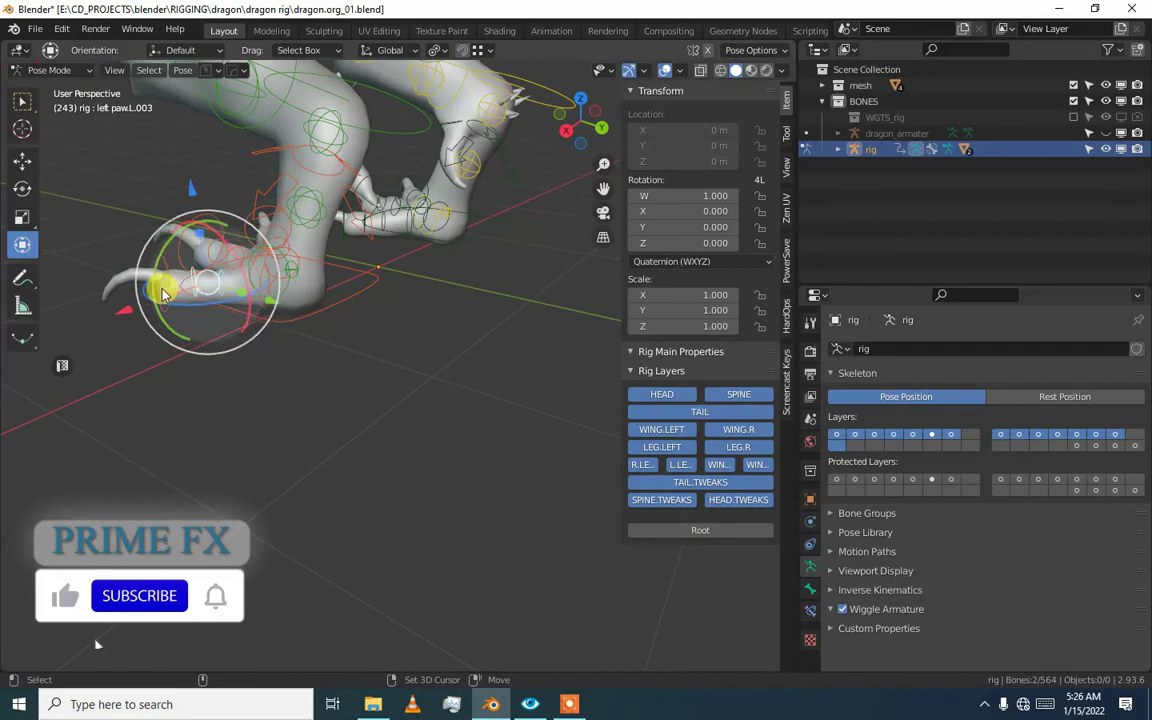
{"action": "left_click", "coordinate": [169, 239], "text": "shift"}
{"action": "left_click_drag", "start_coordinate": [169, 236], "coordinate": [147, 245]}
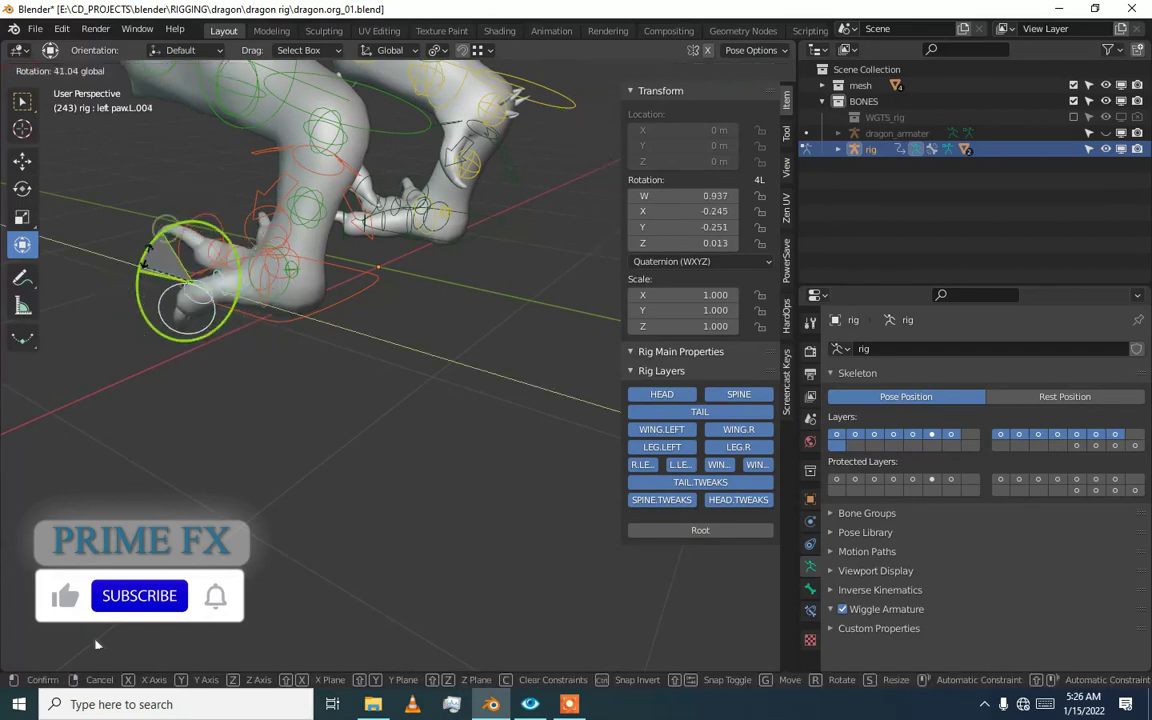
{"action": "right_click", "coordinate": [147, 272]}
{"action": "mouse_move", "coordinate": [154, 257]}
{"action": "middle_mouse_down"}
{"action": "mouse_move", "coordinate": [296, 363]}
{"action": "mouse_move", "coordinate": [334, 334]}
{"action": "middle_mouse_up"}
{"action": "scroll", "coordinate": [260, 391], "scroll_direction": "up", "scroll_amount": 3}
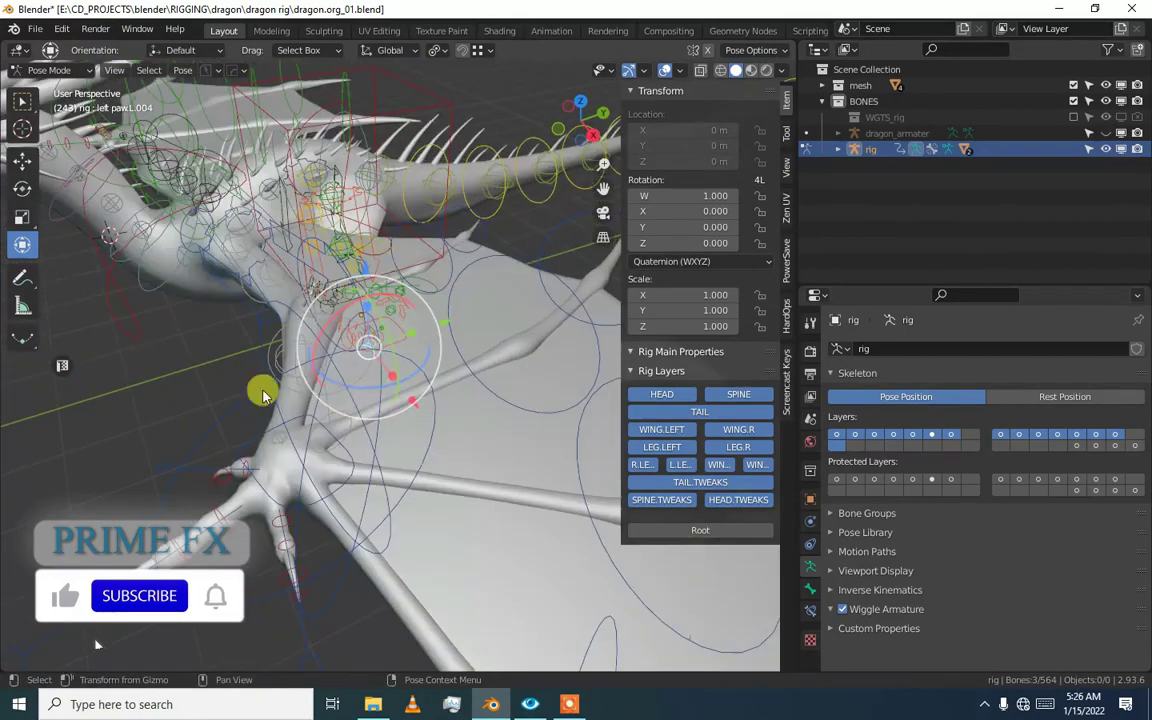
{"action": "mouse_move", "coordinate": [260, 391]}
{"action": "middle_mouse_down"}
{"action": "mouse_move", "coordinate": [260, 302]}
{"action": "mouse_move", "coordinate": [260, 319]}
{"action": "mouse_move", "coordinate": [318, 388]}
{"action": "middle_mouse_up"}
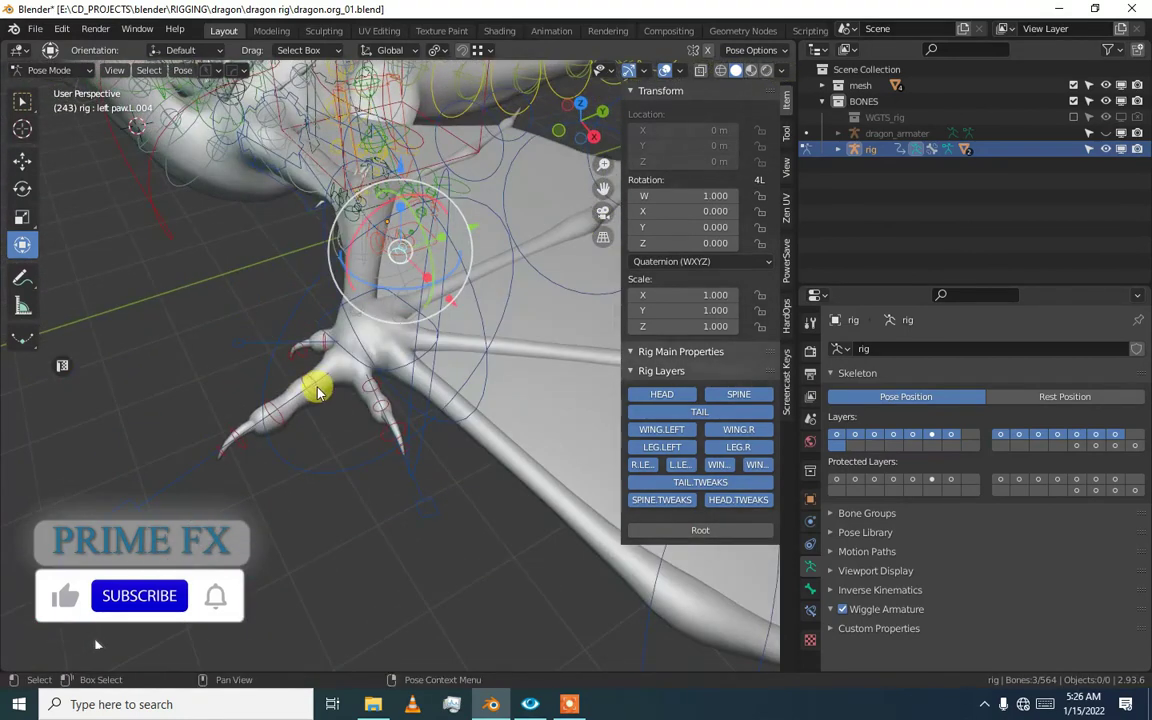
{"action": "left_click", "coordinate": [343, 383]}
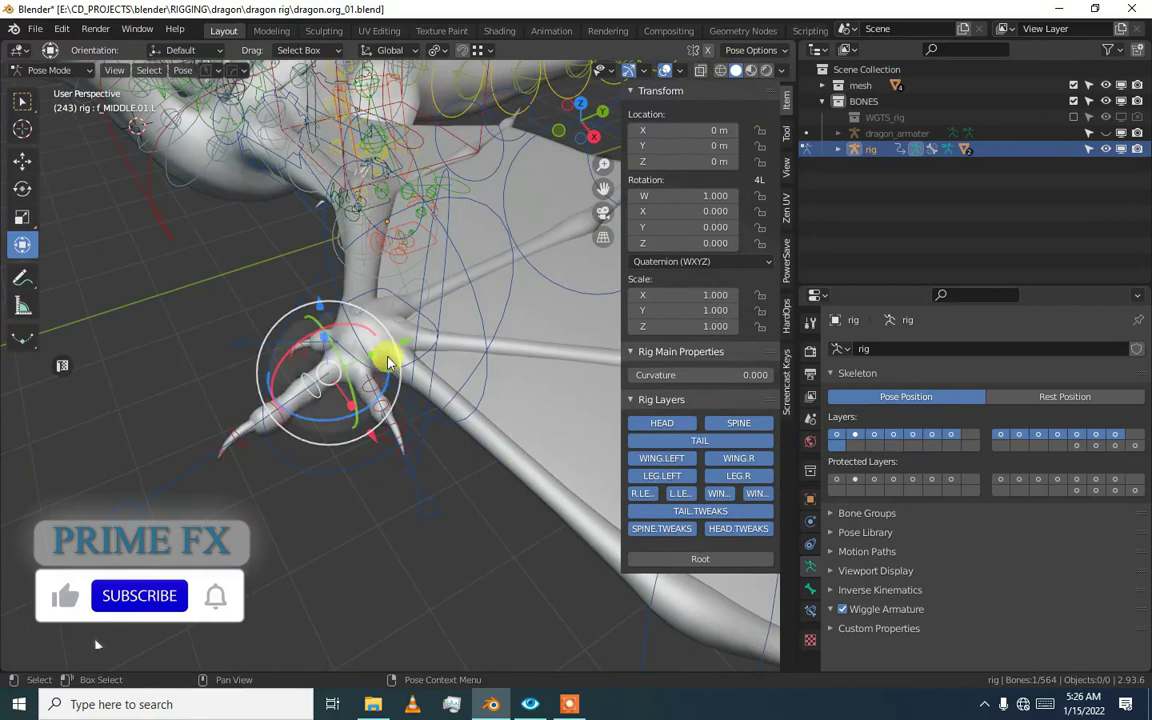
{"action": "scroll", "coordinate": [386, 380], "scroll_direction": "down", "scroll_amount": 4}
{"action": "middle_click_drag", "start_coordinate": [386, 399], "coordinate": [322, 263]}
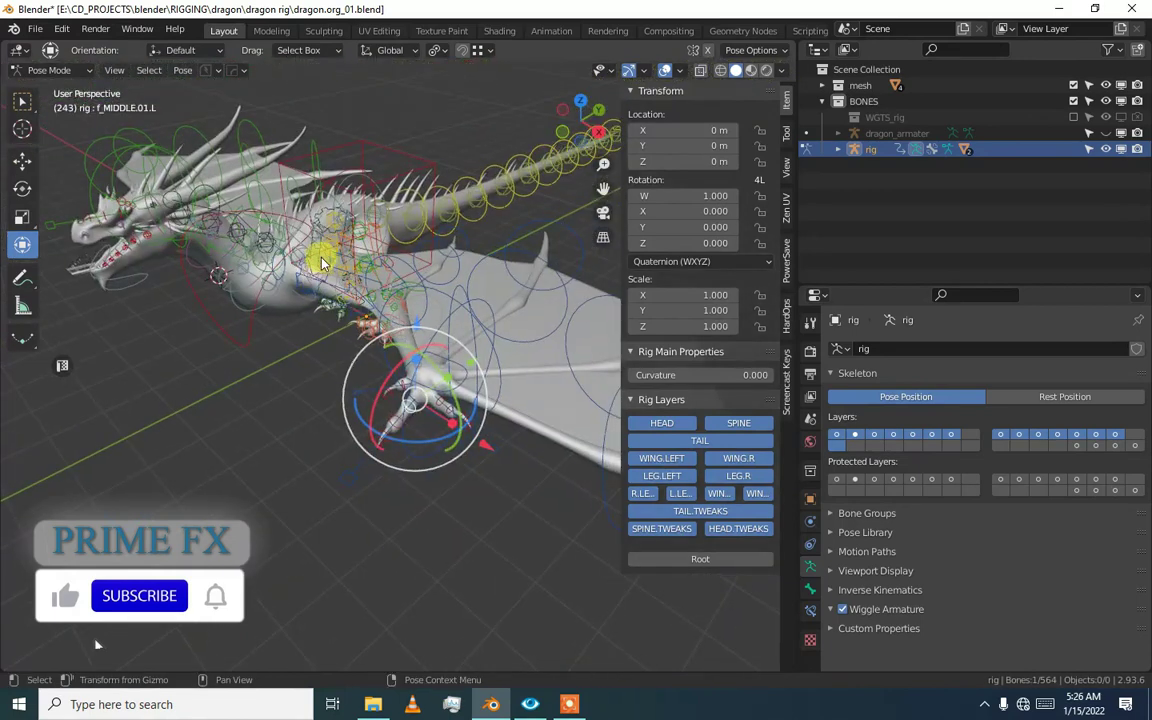
{"action": "scroll", "coordinate": [383, 338], "scroll_direction": "up", "scroll_amount": 5}
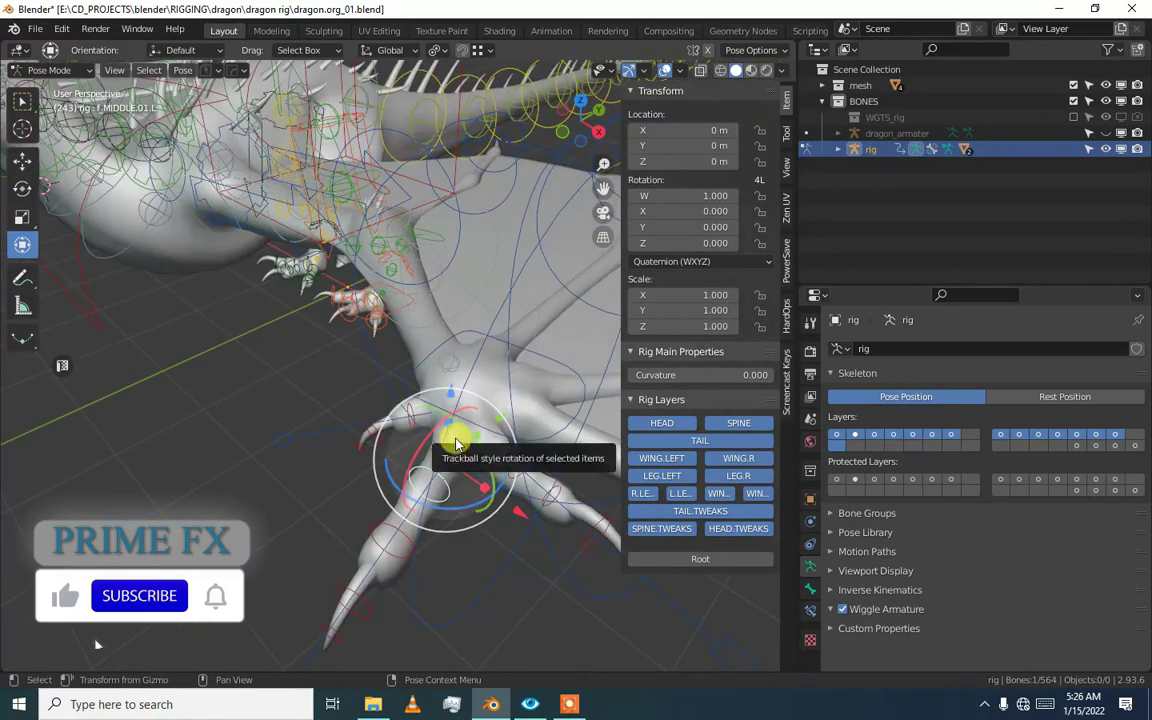
{"action": "mouse_move", "coordinate": [450, 442]}
{"action": "middle_mouse_down"}
{"action": "mouse_move", "coordinate": [415, 420]}
{"action": "mouse_move", "coordinate": [440, 430]}
{"action": "middle_mouse_up"}
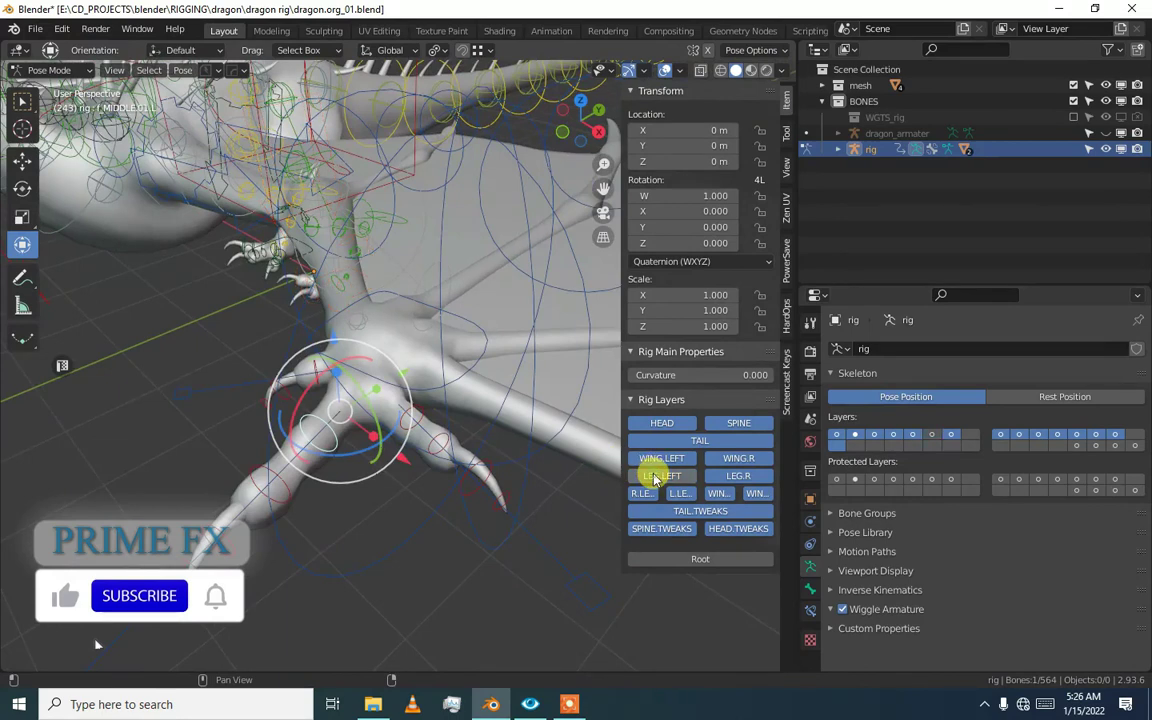
{"action": "mouse_move", "coordinate": [610, 468]}
{"action": "middle_mouse_down"}
{"action": "mouse_move", "coordinate": [406, 424]}
{"action": "mouse_move", "coordinate": [380, 406]}
{"action": "mouse_move", "coordinate": [588, 445]}
{"action": "middle_mouse_up"}
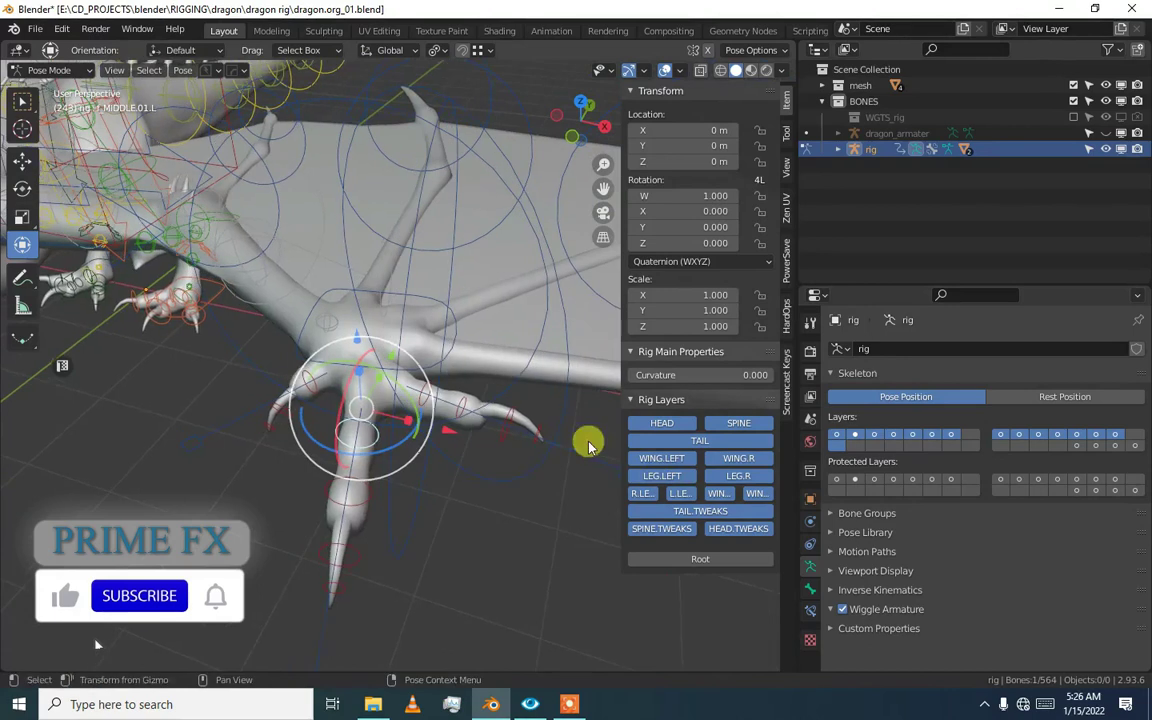
{"action": "left_click", "coordinate": [683, 462]}
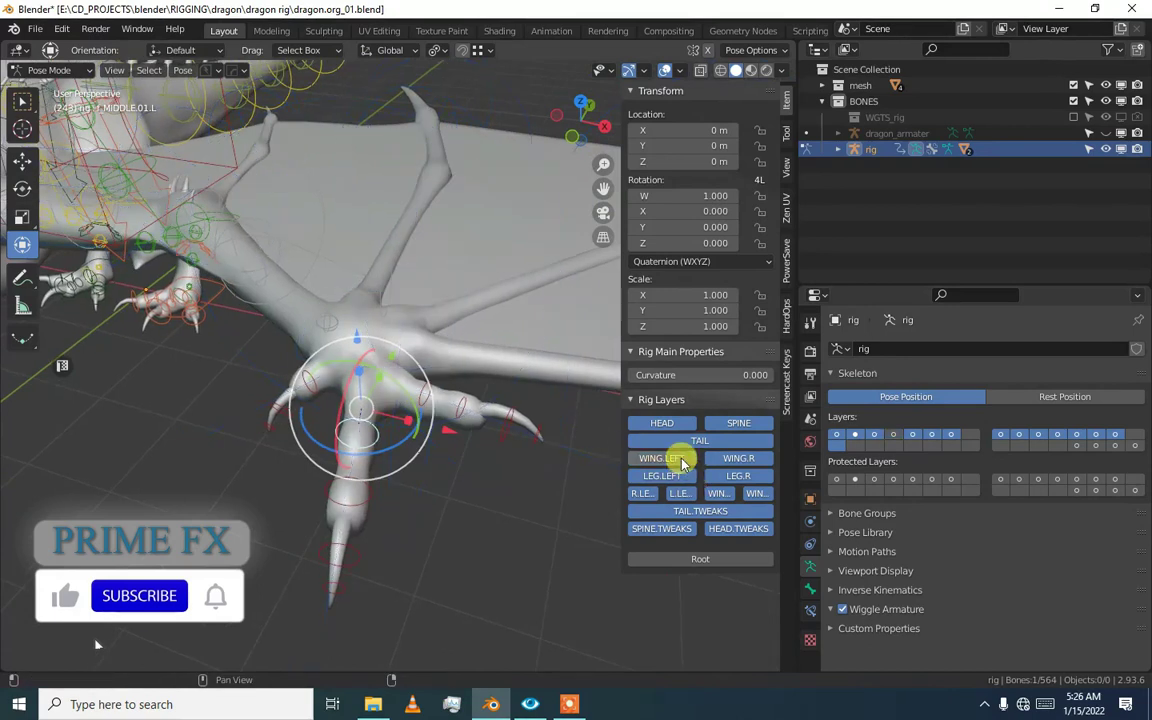
{"action": "left_click", "coordinate": [724, 424]}
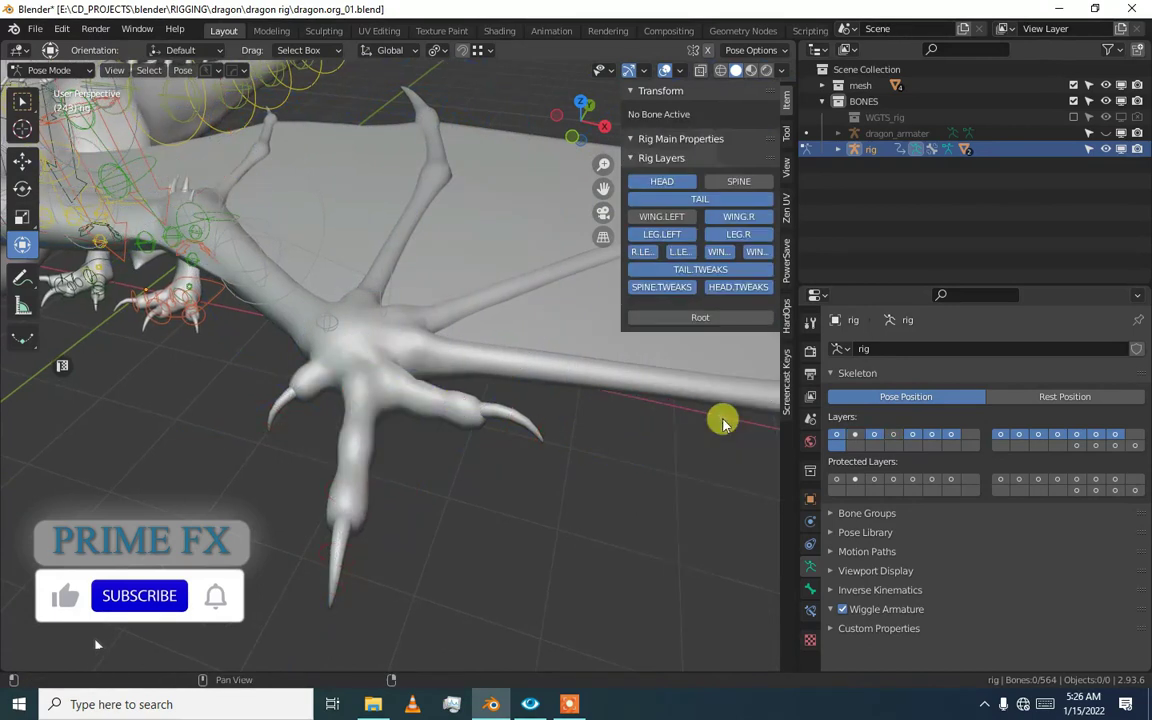
{"action": "left_click", "coordinate": [740, 182]}
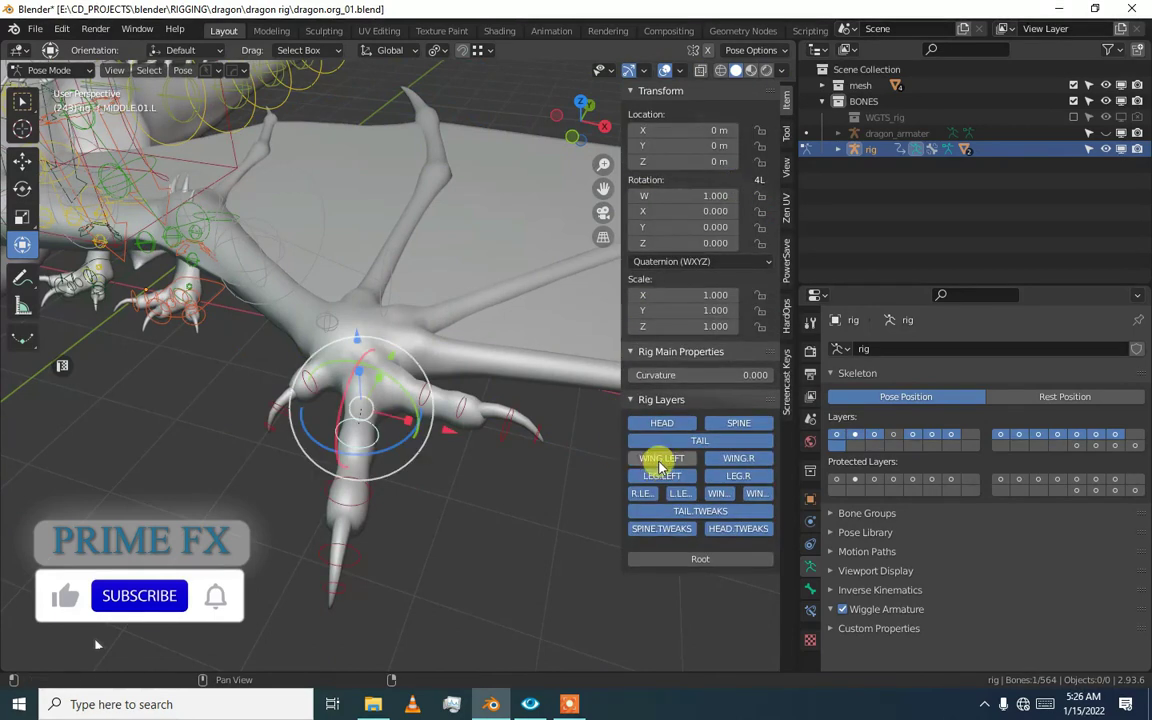
{"action": "left_click", "coordinate": [658, 458]}
{"action": "mouse_move", "coordinate": [599, 455]}
{"action": "middle_mouse_down"}
{"action": "mouse_move", "coordinate": [400, 440]}
{"action": "mouse_move", "coordinate": [417, 470]}
{"action": "mouse_move", "coordinate": [406, 470]}
{"action": "mouse_move", "coordinate": [458, 514]}
{"action": "mouse_move", "coordinate": [430, 481]}
{"action": "mouse_move", "coordinate": [437, 458]}
{"action": "mouse_move", "coordinate": [360, 429]}
{"action": "mouse_move", "coordinate": [381, 432]}
{"action": "mouse_move", "coordinate": [423, 406]}
{"action": "mouse_move", "coordinate": [355, 391]}
{"action": "mouse_move", "coordinate": [386, 386]}
{"action": "middle_mouse_up"}
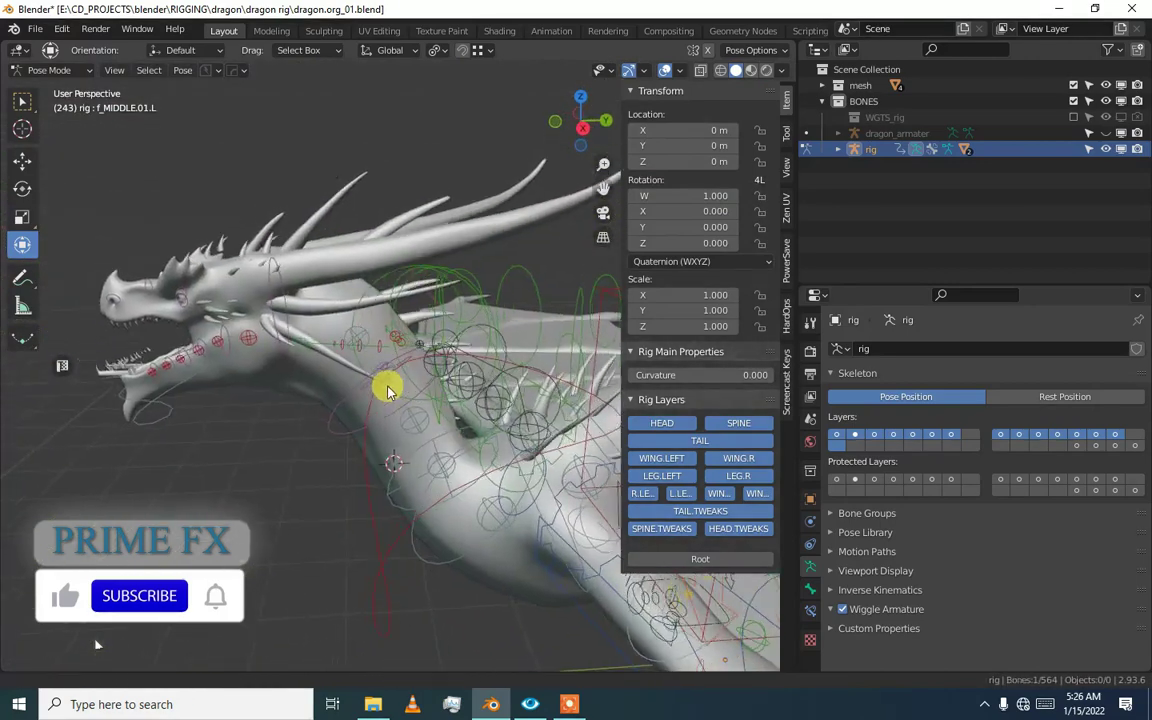
Rotate the JAWDOWN control to open the mouth, then clear its rotation with Alt+R.
{"action": "left_click", "coordinate": [125, 400]}
{"action": "mouse_move", "coordinate": [123, 398]}
{"action": "middle_mouse_down"}
{"action": "mouse_move", "coordinate": [213, 403]}
{"action": "mouse_move", "coordinate": [317, 299]}
{"action": "middle_mouse_up"}
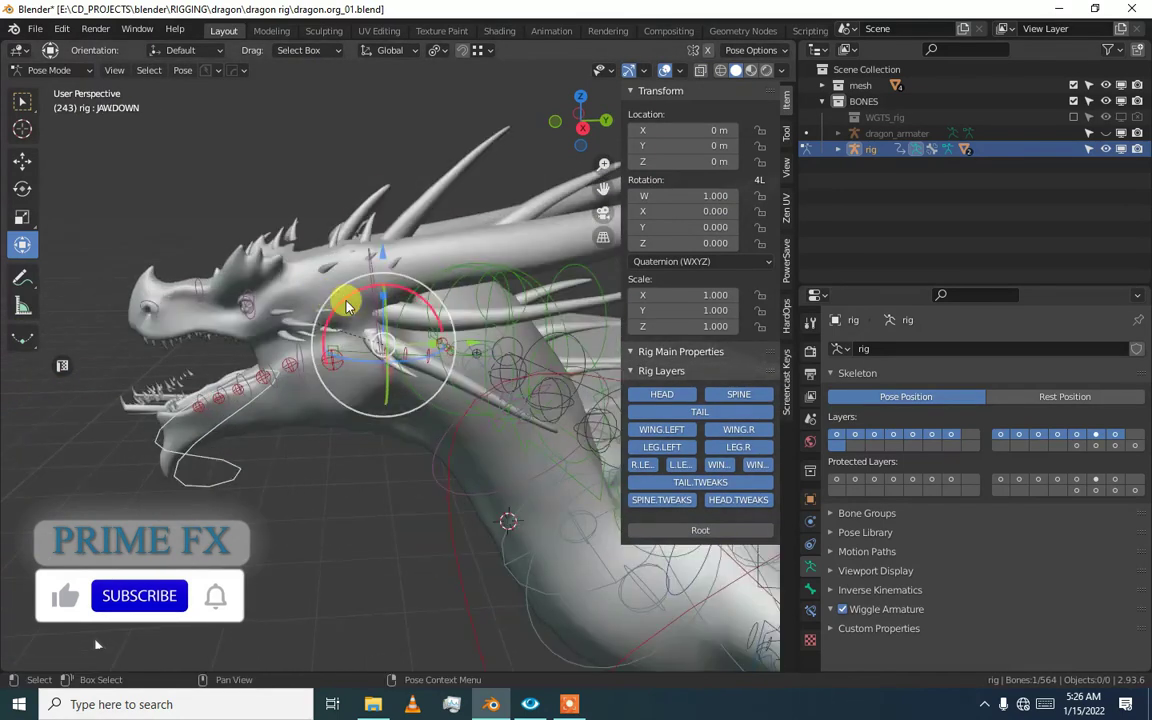
{"action": "mouse_move", "coordinate": [346, 306]}
{"action": "left_mouse_down"}
{"action": "mouse_move", "coordinate": [352, 297]}
{"action": "mouse_move", "coordinate": [307, 294]}
{"action": "mouse_move", "coordinate": [357, 280]}
{"action": "mouse_move", "coordinate": [258, 278]}
{"action": "left_mouse_up"}
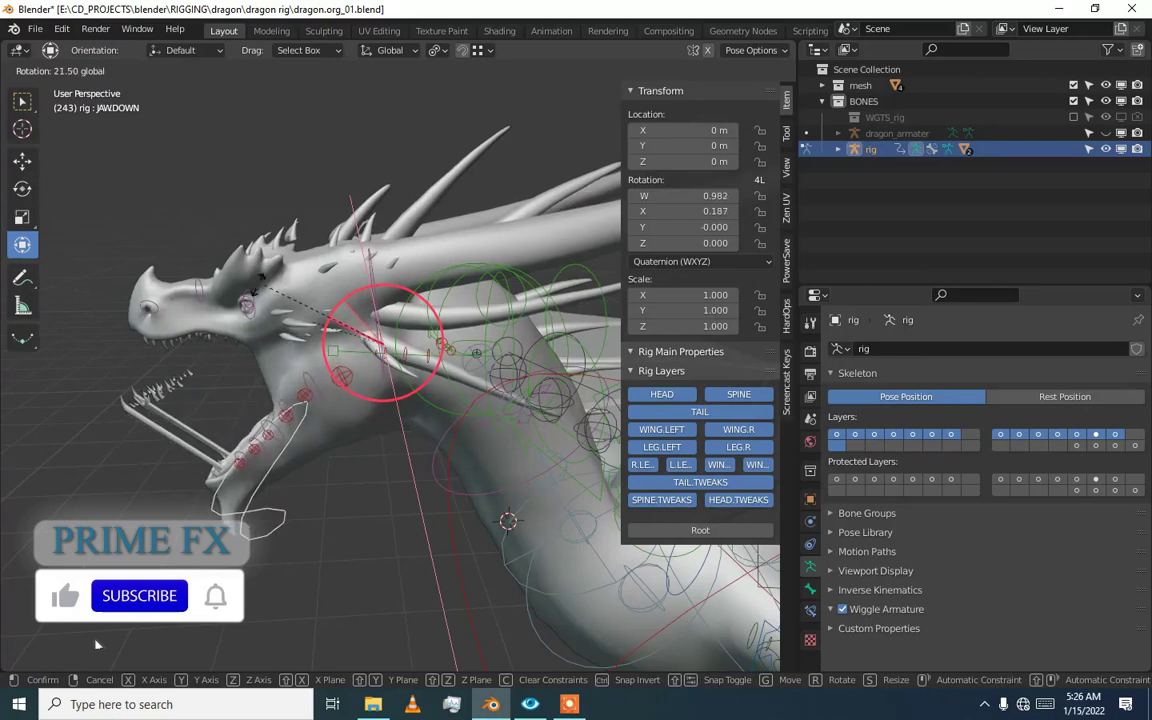
{"action": "left_click_drag", "start_coordinate": [258, 278], "coordinate": [252, 333]}
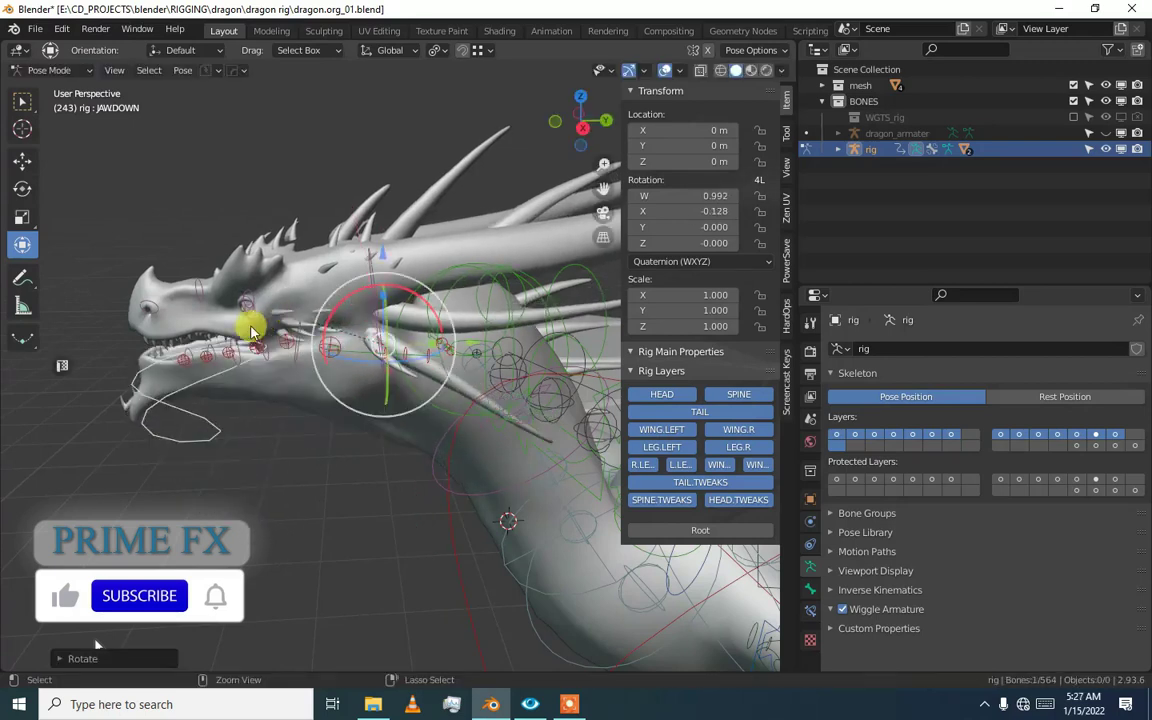
{"action": "key", "text": "alt+r"}
Check the closed jaw in numpad-3 side view and select the tongue tweak control.
{"action": "scroll", "coordinate": [277, 329], "scroll_direction": "up", "scroll_amount": 3}
{"action": "middle_click_drag", "start_coordinate": [265, 347], "coordinate": [303, 347]}
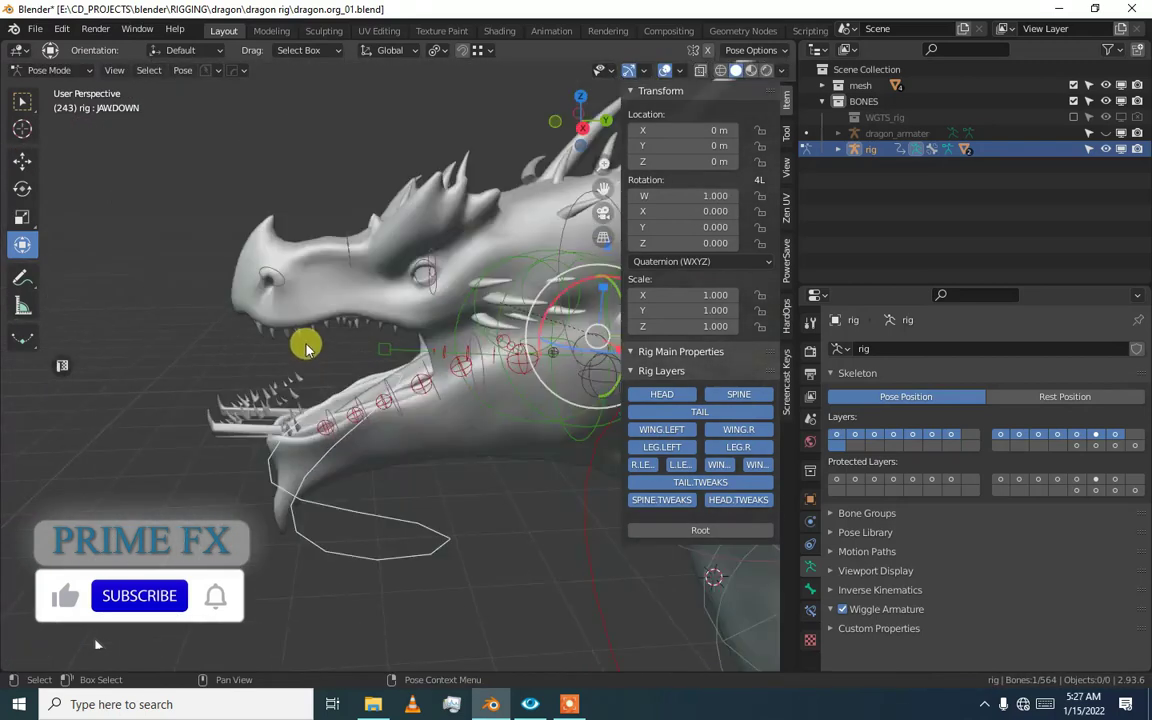
{"action": "key", "text": "KP_3"}
{"action": "scroll", "coordinate": [437, 303], "scroll_direction": "down", "scroll_amount": 2}
{"action": "scroll", "coordinate": [388, 380], "scroll_direction": "up", "scroll_amount": 2}
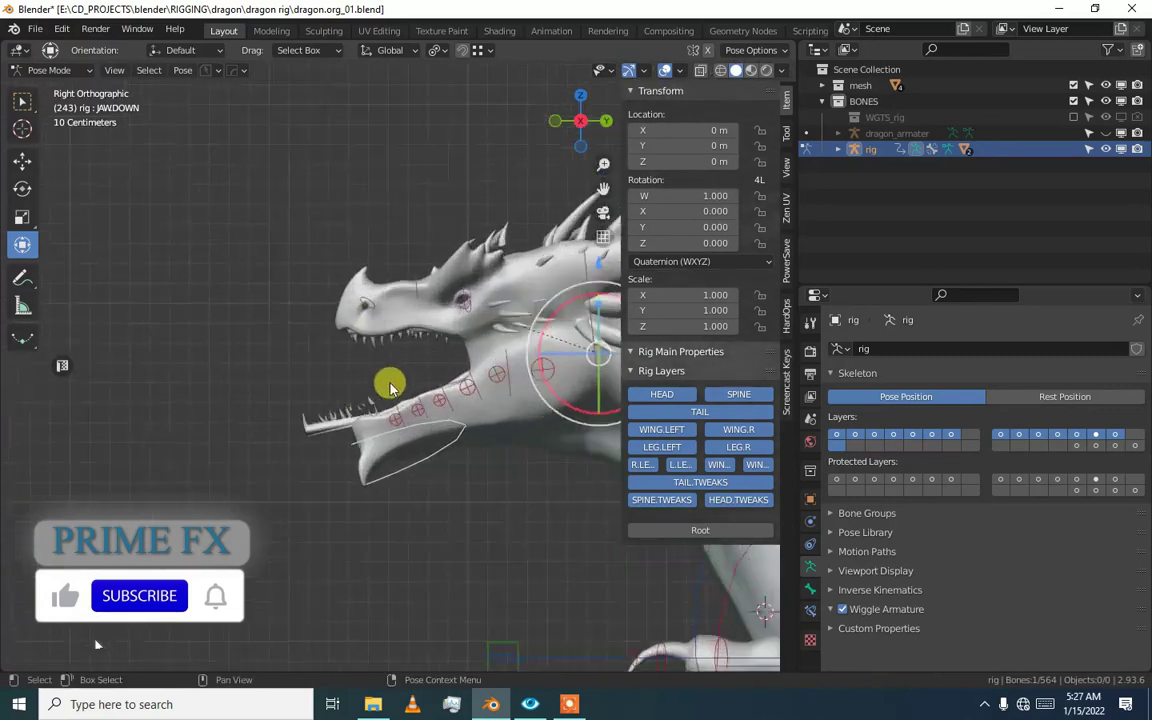
{"action": "scroll", "coordinate": [228, 381], "scroll_direction": "up", "scroll_amount": 2}
{"action": "left_click", "coordinate": [372, 380]}
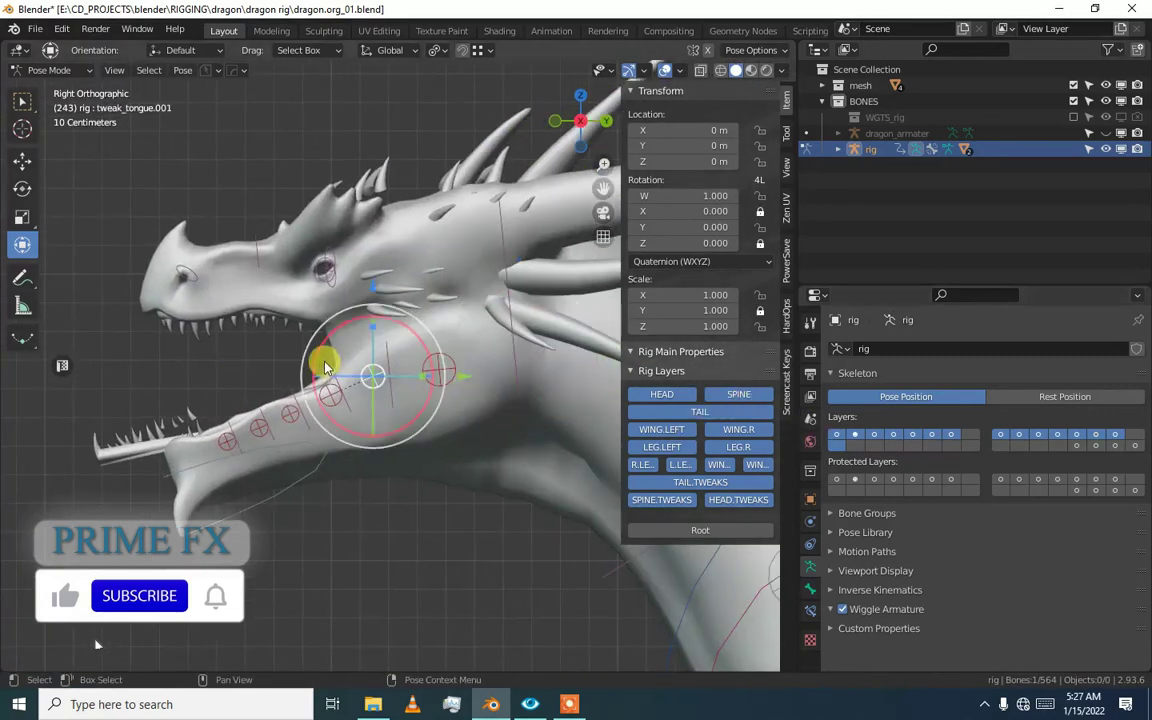
{"action": "scroll", "coordinate": [400, 345], "scroll_direction": "down", "scroll_amount": 3}
{"action": "mouse_move", "coordinate": [419, 335]}
{"action": "middle_mouse_down"}
{"action": "mouse_move", "coordinate": [437, 347]}
{"action": "mouse_move", "coordinate": [424, 386]}
{"action": "middle_mouse_up"}
{"action": "scroll", "coordinate": [420, 335], "scroll_direction": "down", "scroll_amount": 2}
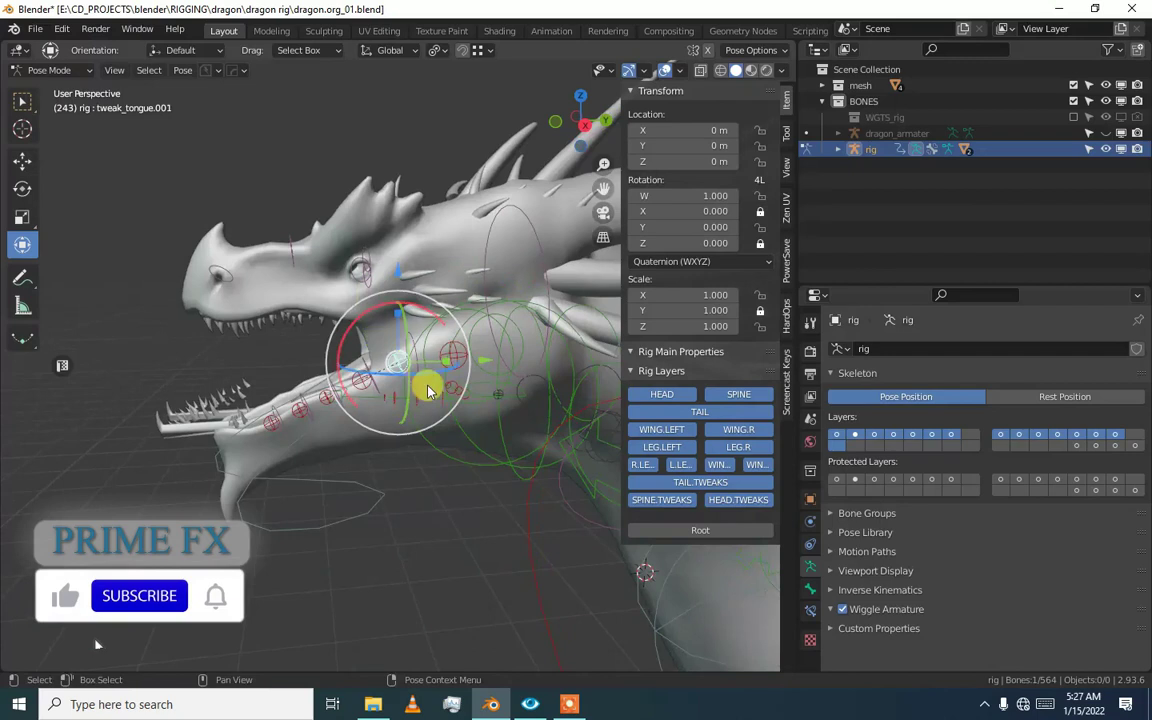
Show the deform bone layer, select DEF-head and switch to Object Mode.
{"action": "left_click", "coordinate": [1090, 450]}
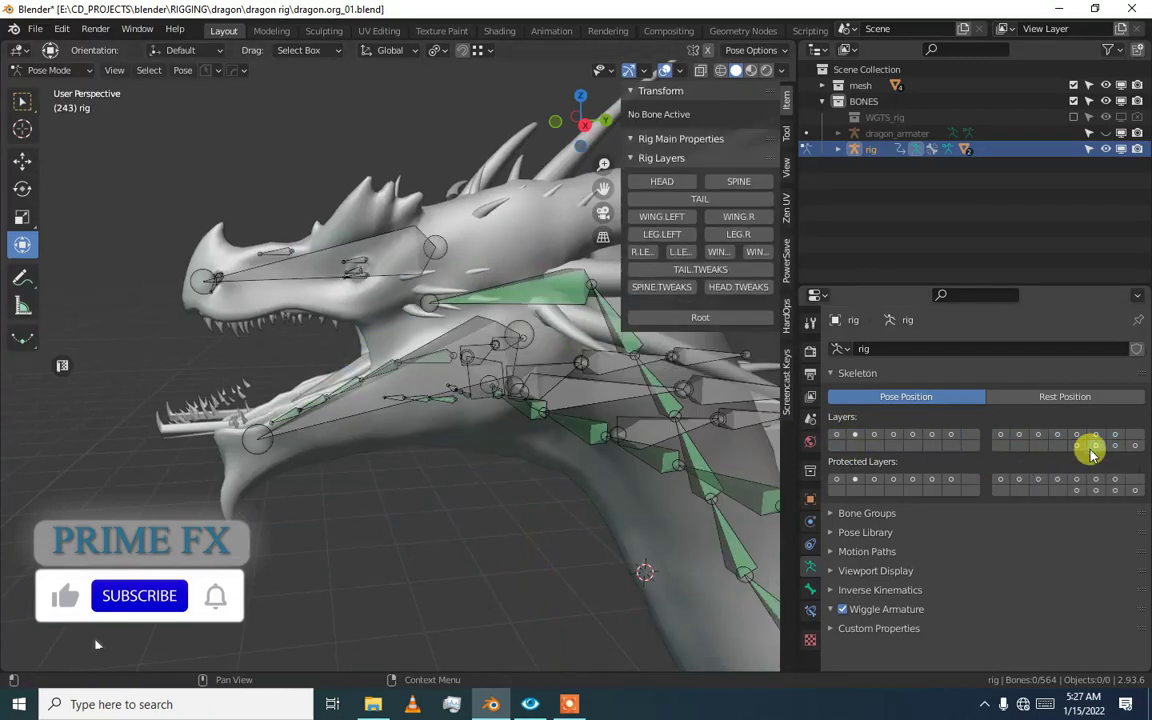
{"action": "left_click", "coordinate": [497, 403]}
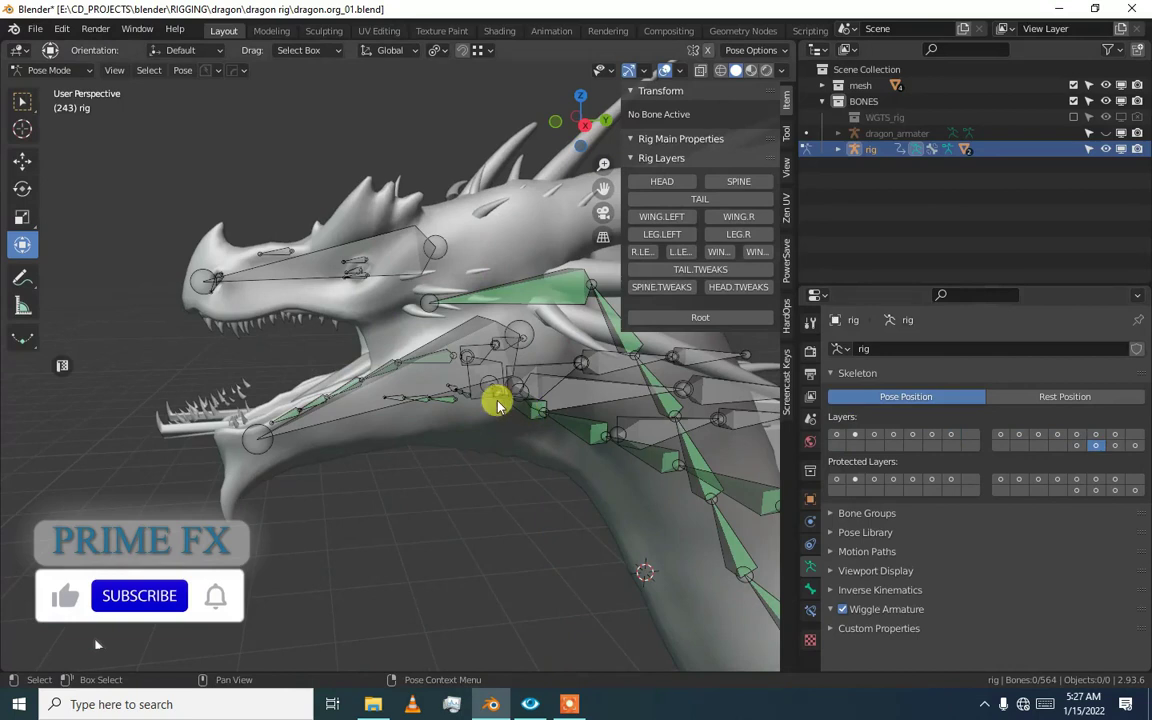
{"action": "left_click", "coordinate": [490, 310]}
{"action": "left_click", "coordinate": [433, 323]}
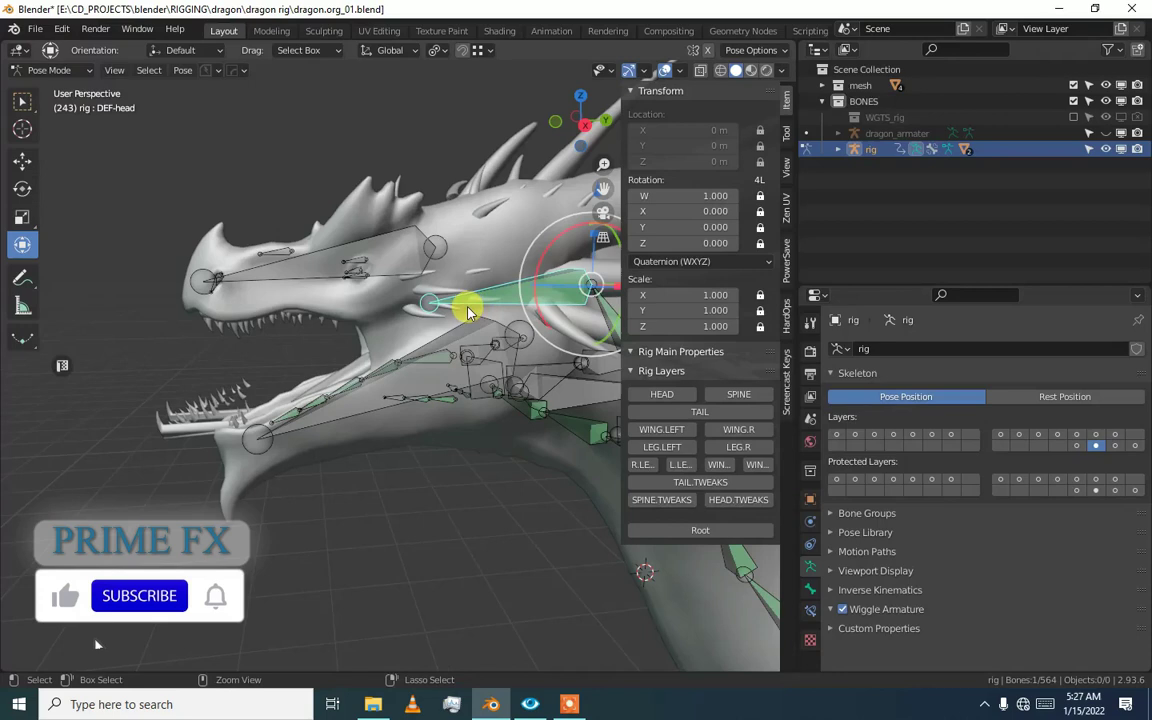
{"action": "key", "text": "ctrl+Tab"}
Select the right eye mesh and add the rig armature to the selection.
{"action": "left_click", "coordinate": [470, 273]}
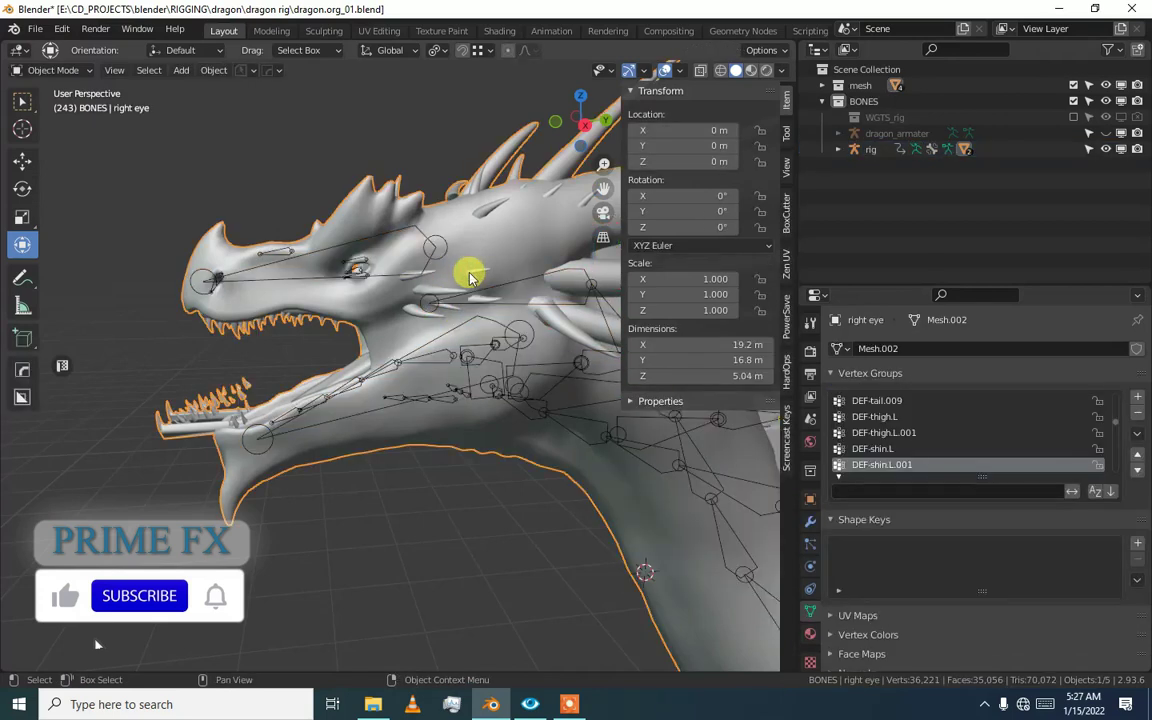
{"action": "mouse_move", "coordinate": [470, 273]}
{"action": "middle_mouse_down"}
{"action": "mouse_move", "coordinate": [404, 270]}
{"action": "mouse_move", "coordinate": [418, 305]}
{"action": "middle_mouse_up"}
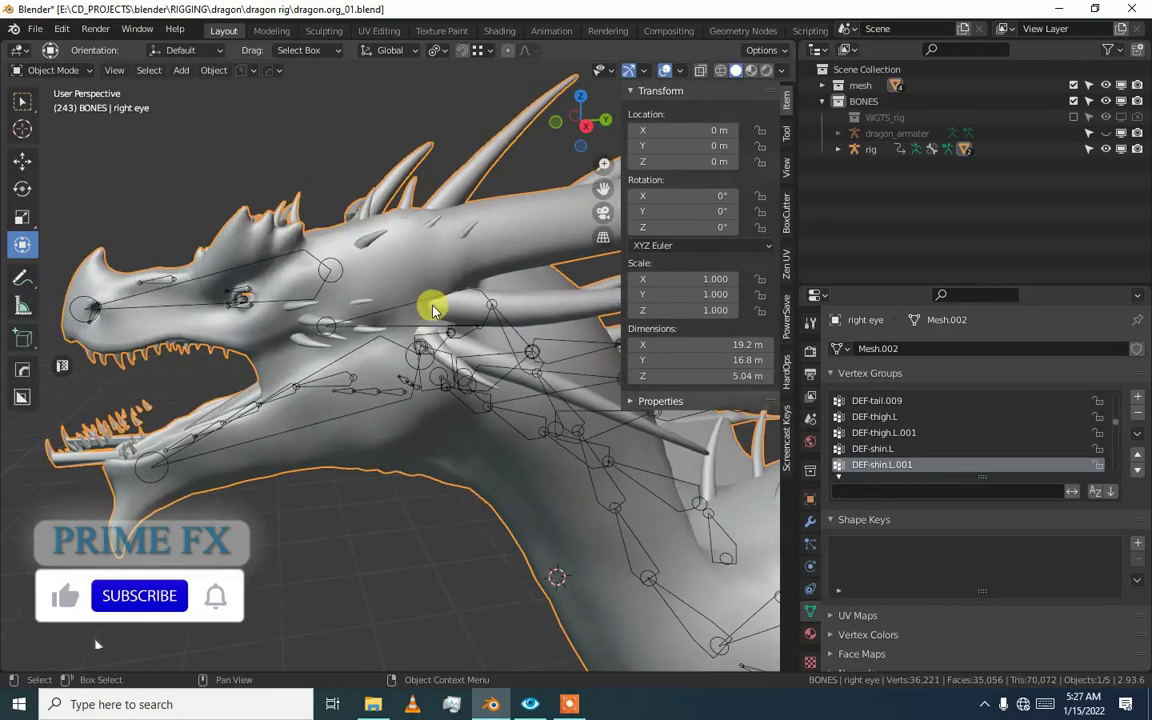
{"action": "left_click", "coordinate": [424, 305], "text": "shift"}
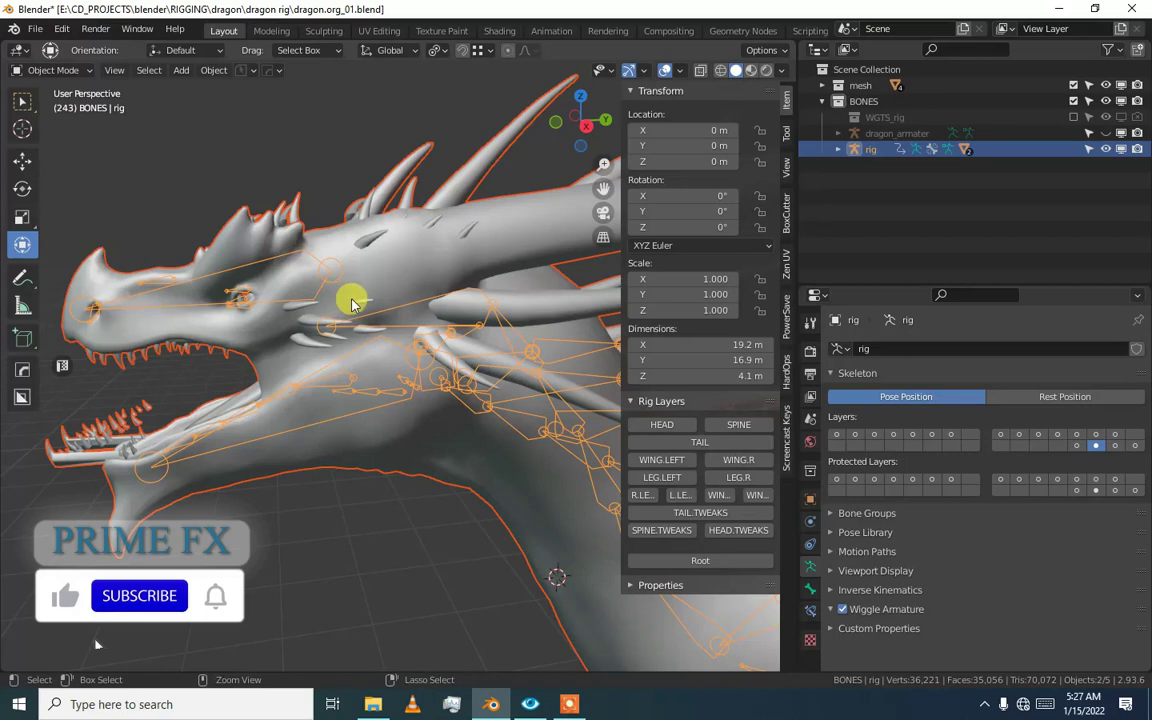
Enable the Screencast Keys panel and toggle the rig between Pose and Object Mode.
{"action": "left_click", "coordinate": [786, 425]}
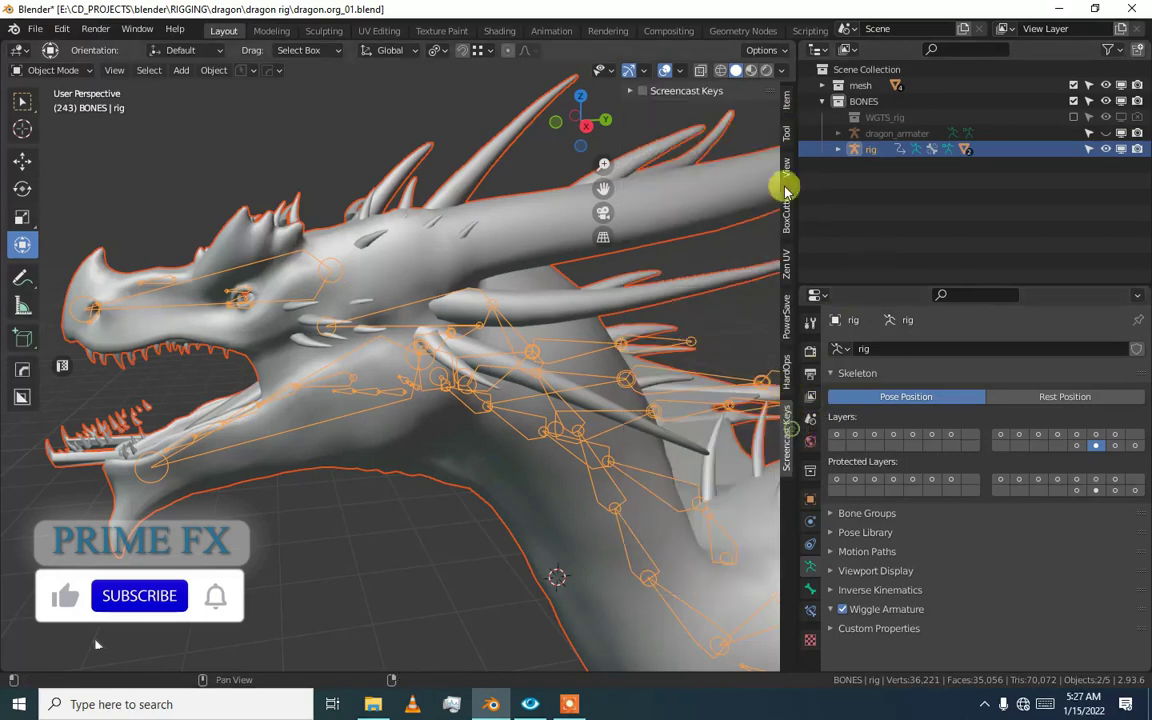
{"action": "key", "text": "ctrl+Tab"}
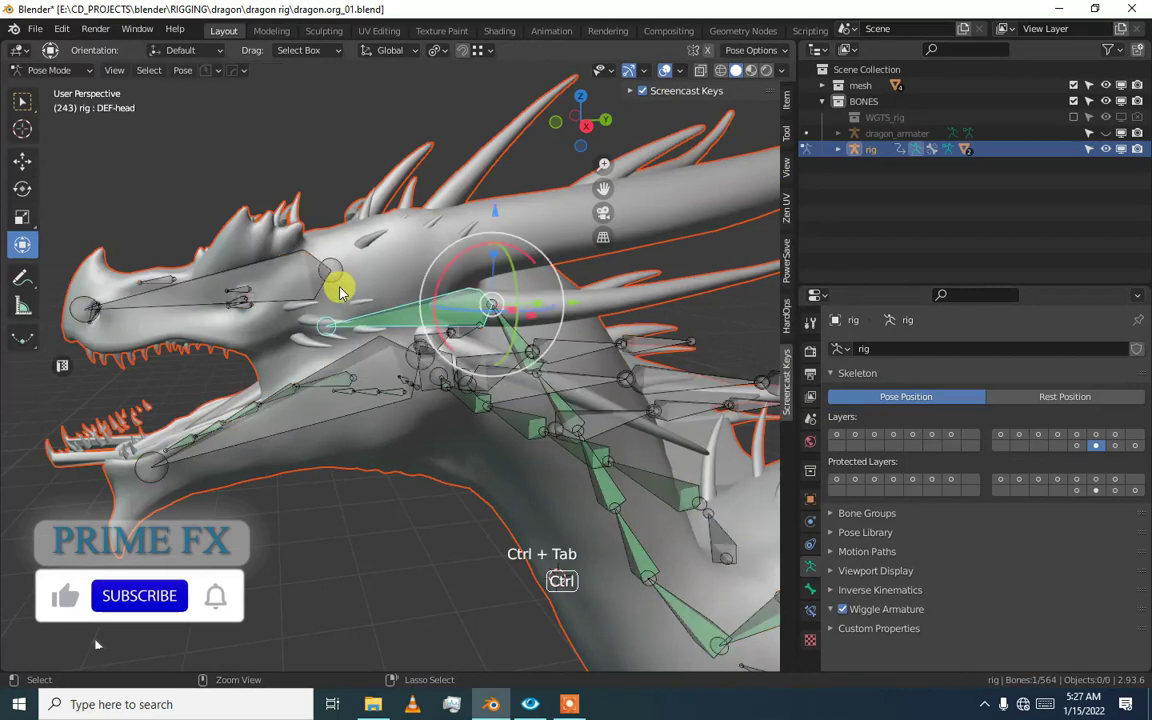
{"action": "key", "text": "ctrl+Tab"}
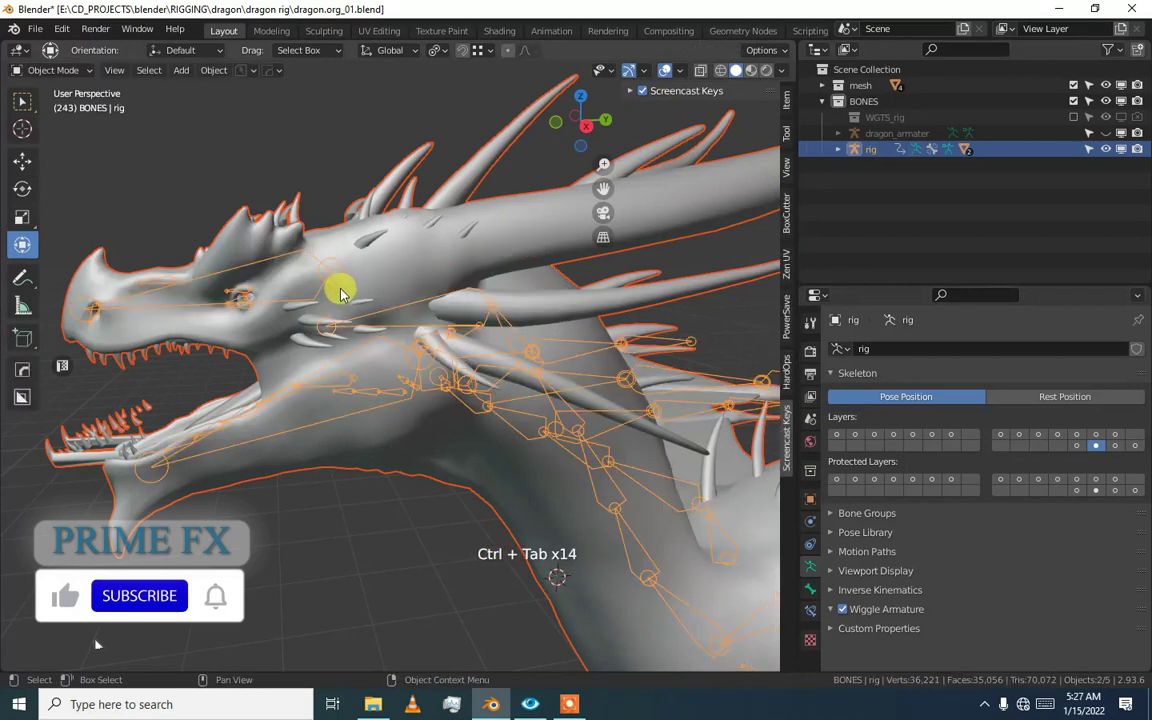
{"action": "key", "text": "ctrl+Tab"}
{"action": "key", "text": "ctrl+Tab"}
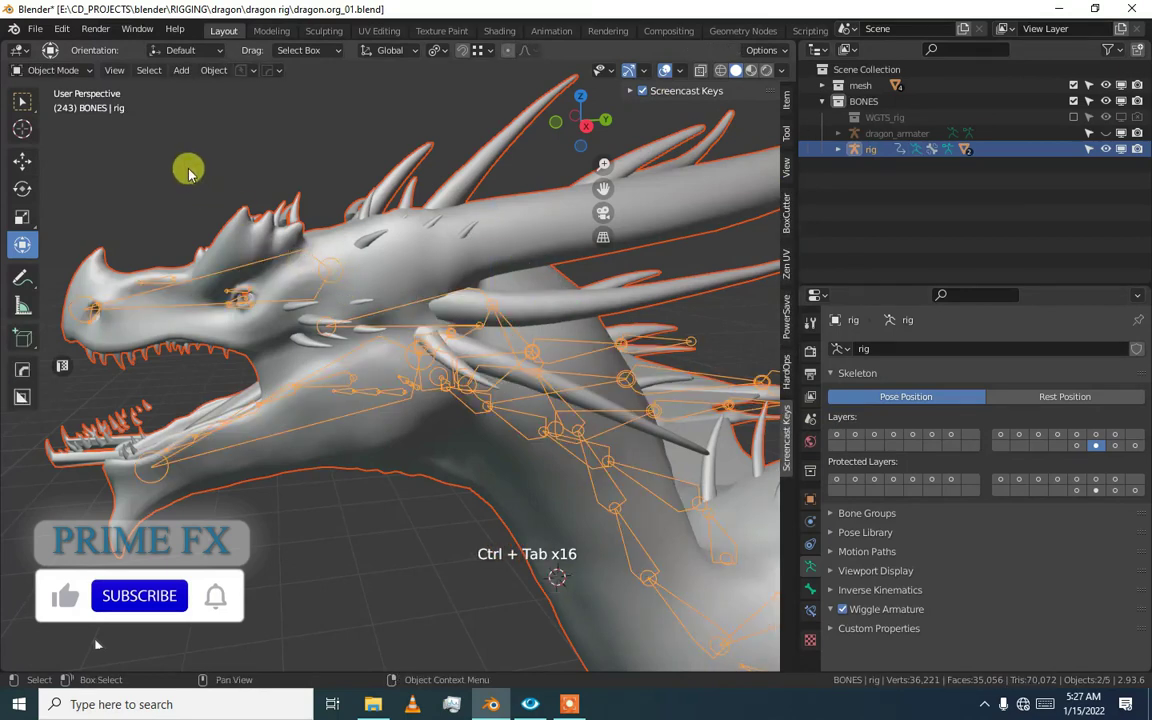
{"action": "left_click", "coordinate": [68, 72]}
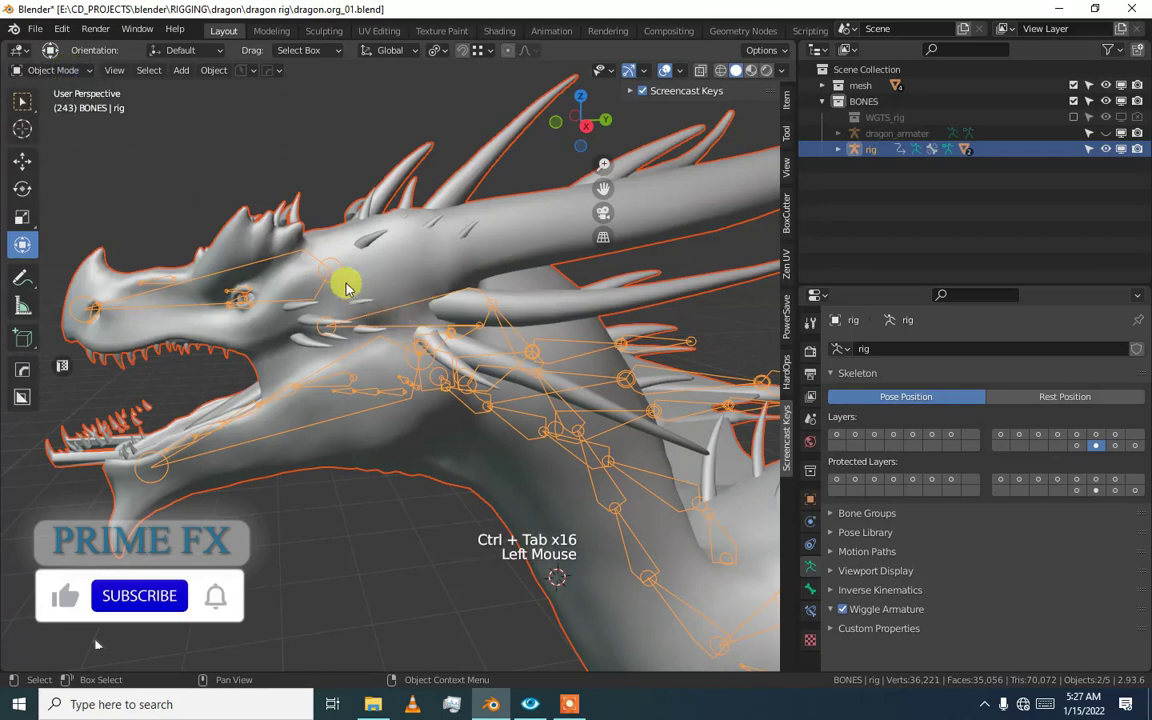
Select the rig, make the right eye mesh active, and switch into Weight Paint mode.
{"action": "left_click", "coordinate": [316, 273], "text": "shift"}
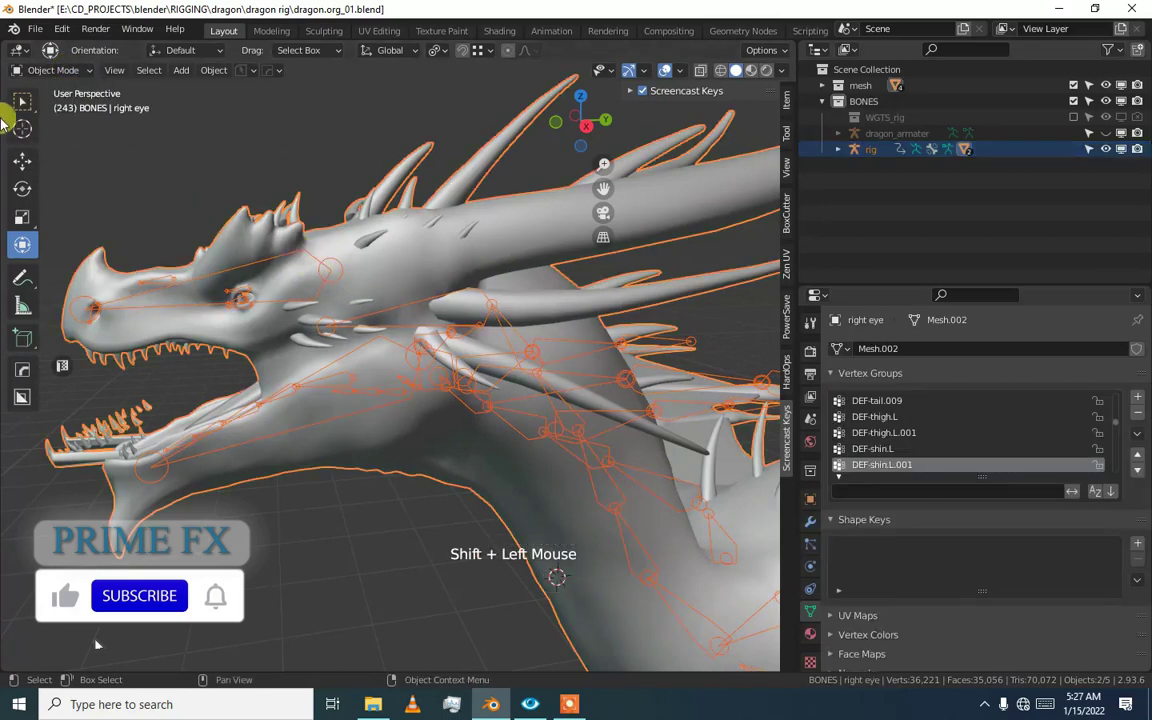
{"action": "left_click", "coordinate": [82, 70]}
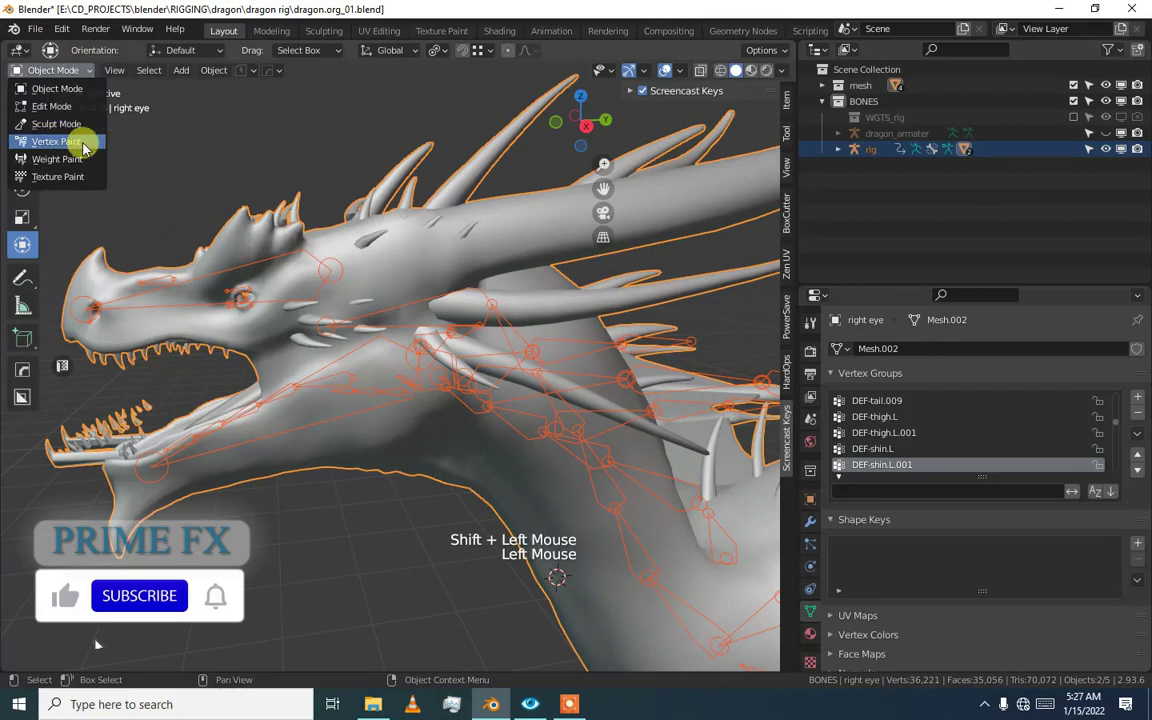
{"action": "left_click", "coordinate": [278, 185]}
{"action": "left_click", "coordinate": [335, 240]}
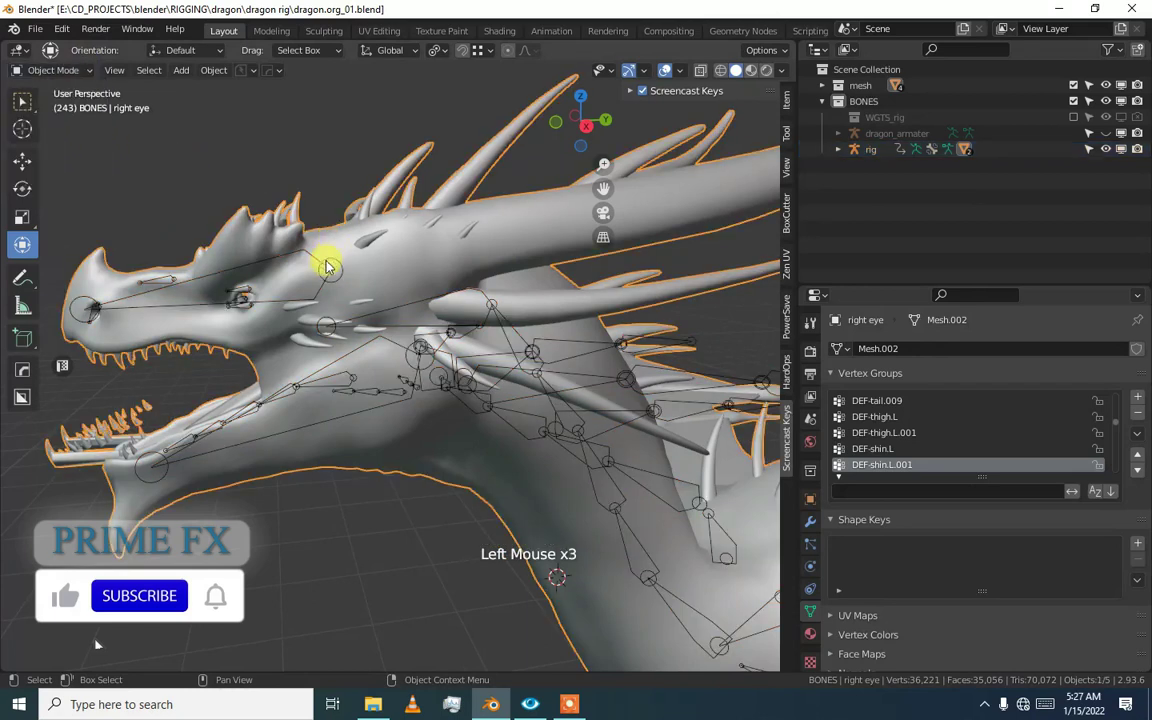
{"action": "left_click", "coordinate": [323, 270], "text": "shift"}
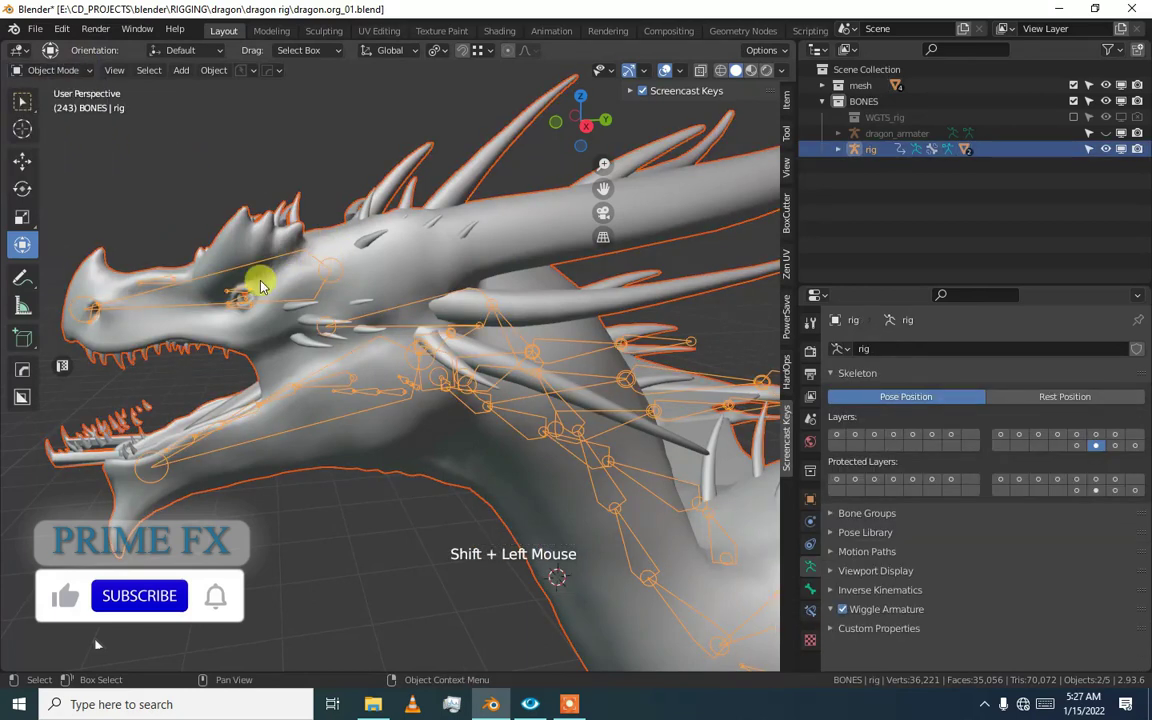
{"action": "left_click", "coordinate": [42, 75]}
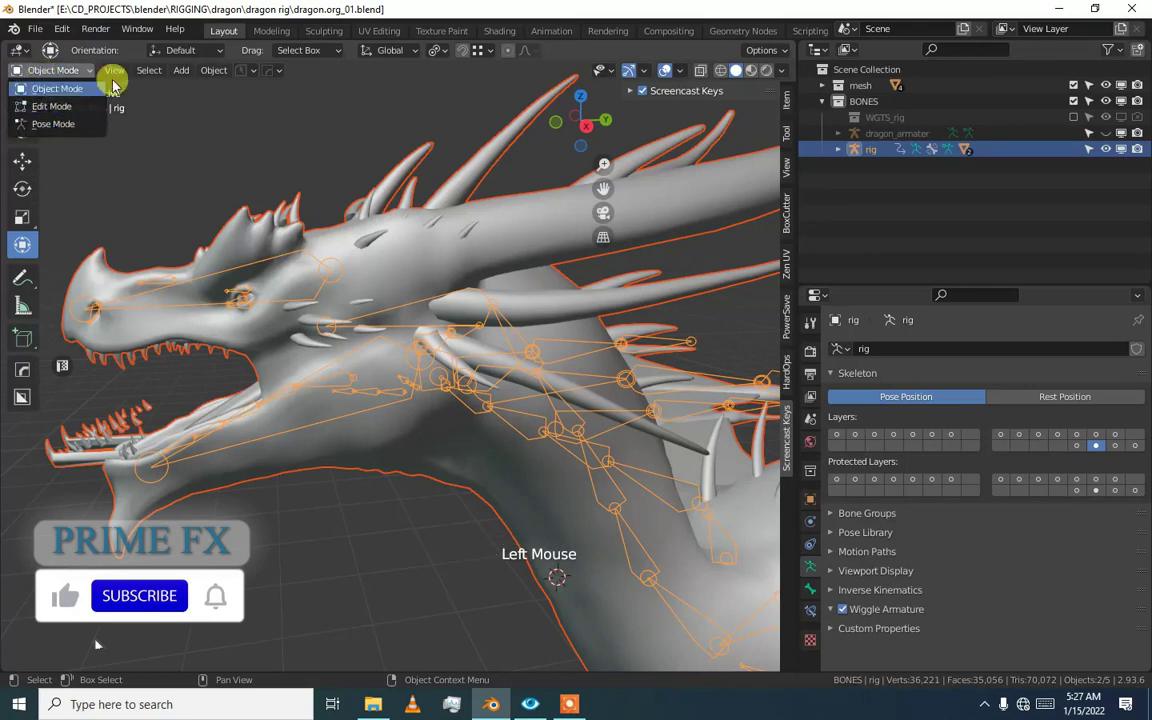
{"action": "left_click", "coordinate": [255, 272], "text": "shift"}
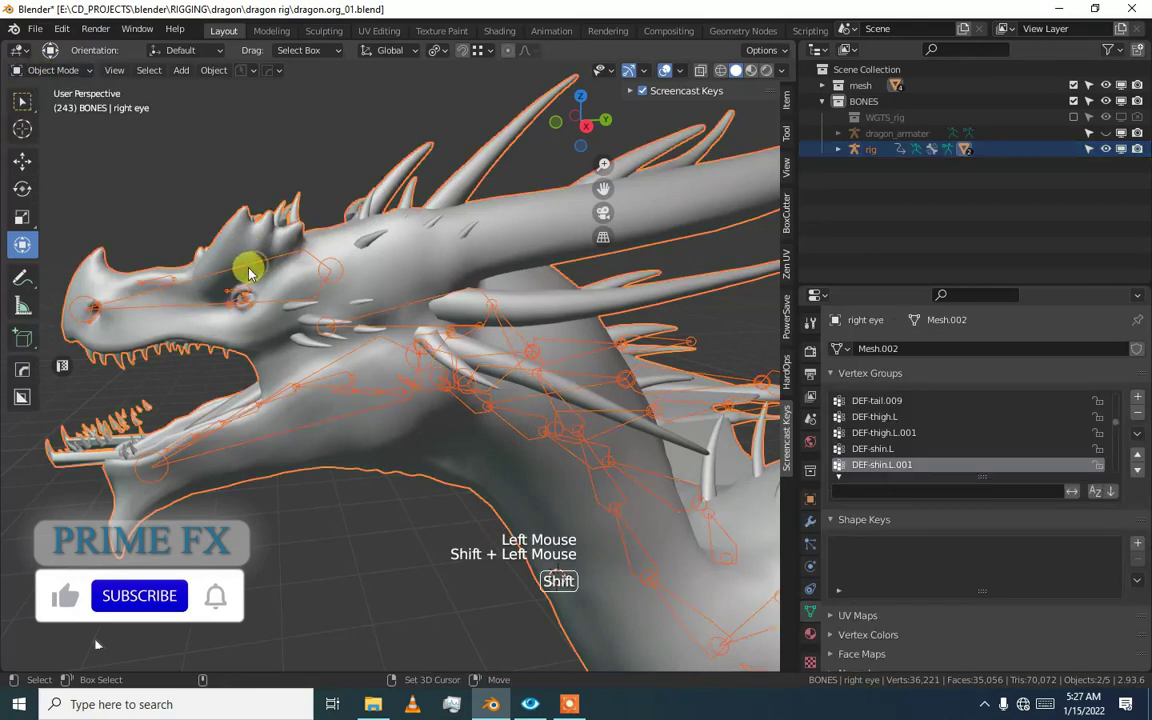
{"action": "left_click", "coordinate": [55, 72]}
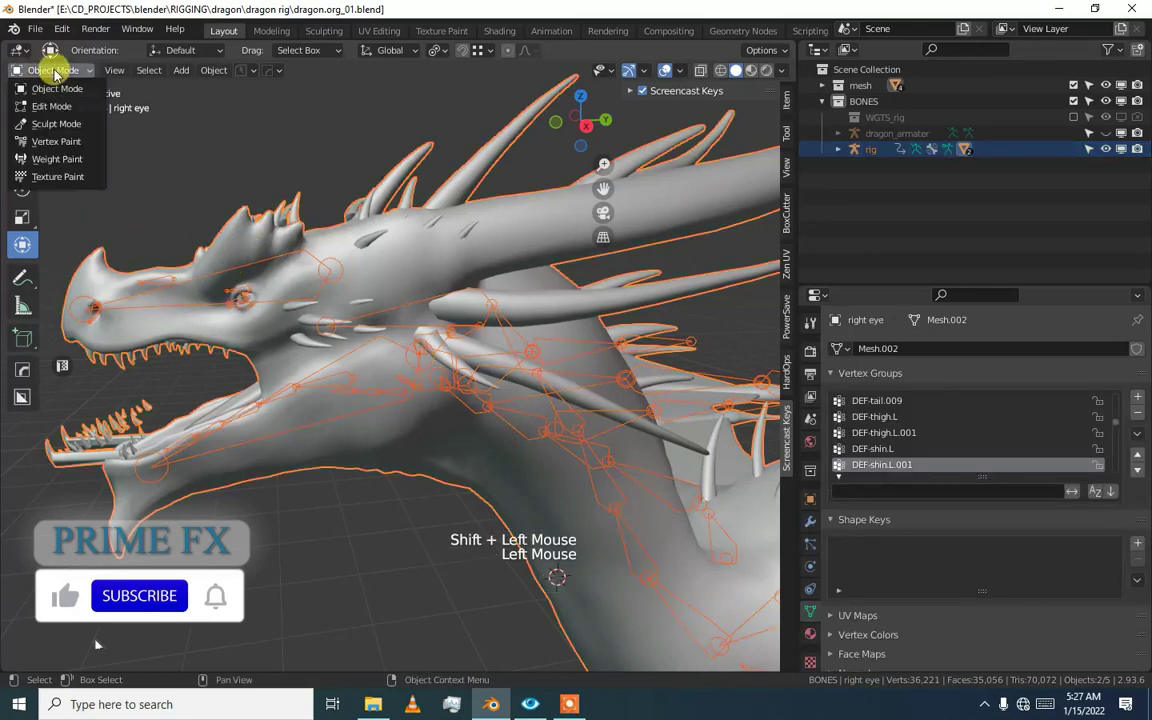
{"action": "left_click", "coordinate": [75, 160]}
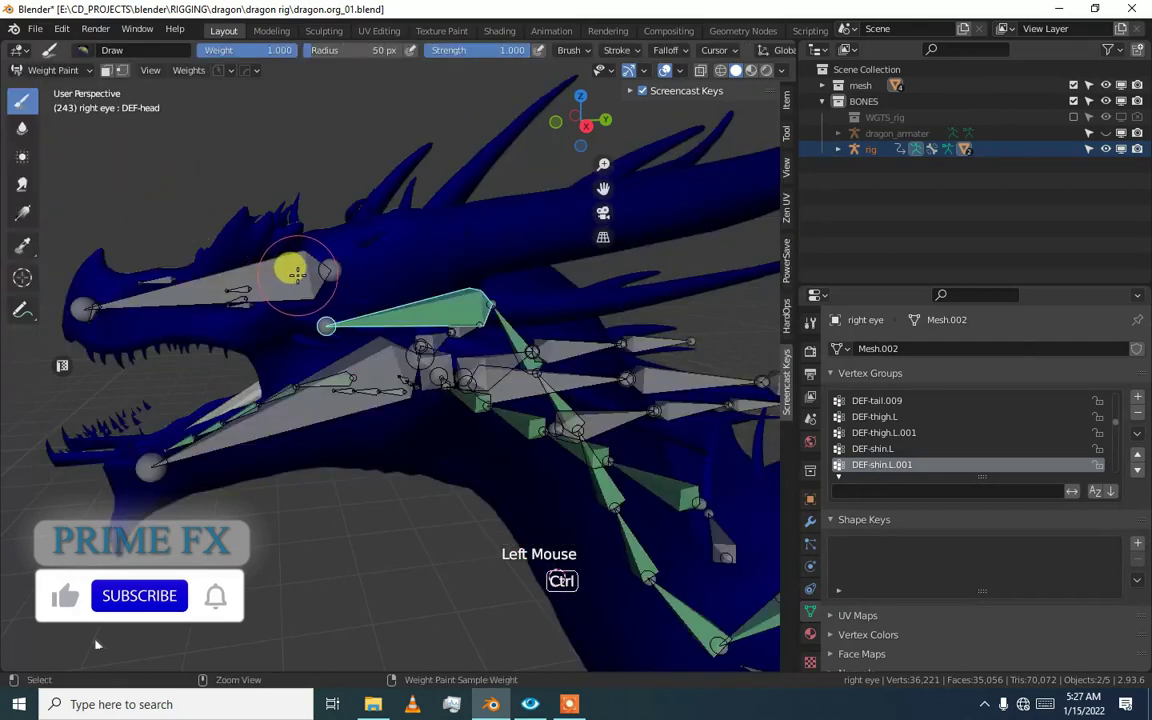
Pick the DEF-JAW.DOWN group and zoom in to see its weights on the lower jaw.
{"action": "left_click", "coordinate": [287, 415], "text": "ctrl"}
{"action": "mouse_move", "coordinate": [553, 576]}
{"action": "middle_mouse_down"}
{"action": "mouse_move", "coordinate": [704, 548]}
{"action": "mouse_move", "coordinate": [530, 576]}
{"action": "mouse_move", "coordinate": [661, 589]}
{"action": "mouse_move", "coordinate": [600, 560]}
{"action": "mouse_move", "coordinate": [640, 580]}
{"action": "mouse_move", "coordinate": [599, 509]}
{"action": "middle_mouse_up"}
{"action": "scroll", "coordinate": [661, 589], "scroll_direction": "up", "scroll_amount": 1}
{"action": "scroll", "coordinate": [640, 580], "scroll_direction": "down", "scroll_amount": 1}
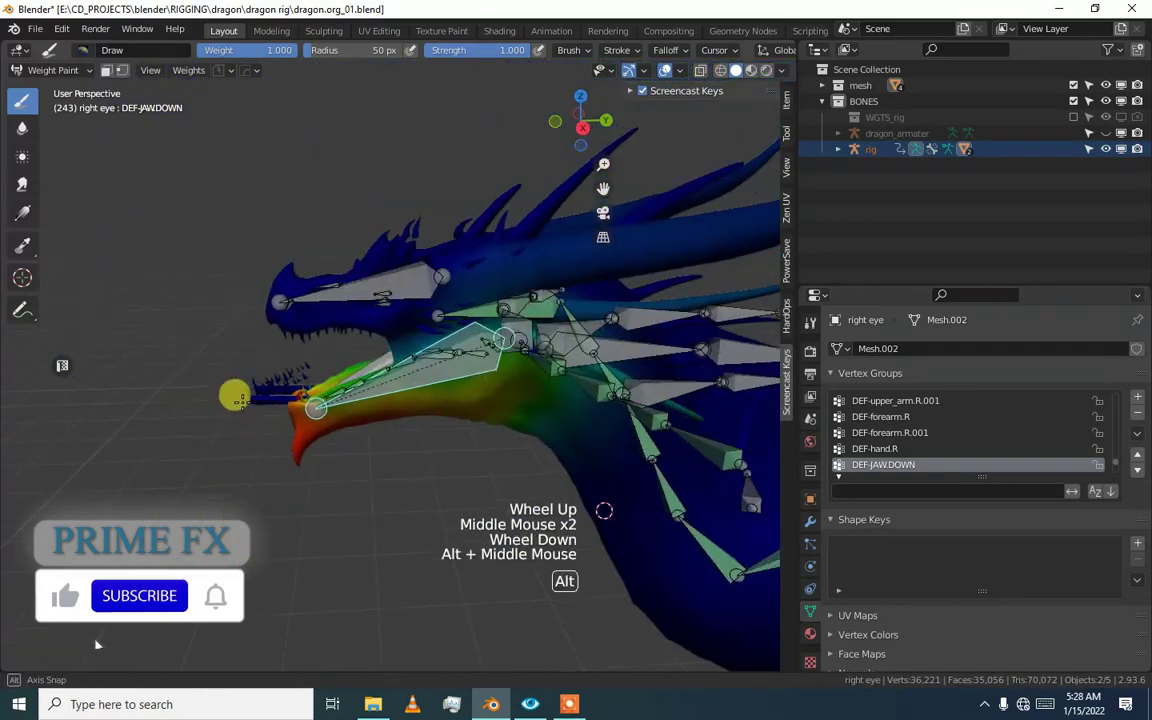
{"action": "scroll", "coordinate": [599, 509], "scroll_direction": "up", "scroll_amount": 1}
{"action": "middle_click_drag", "start_coordinate": [671, 560], "coordinate": [717, 560]}
{"action": "scroll", "coordinate": [717, 560], "scroll_direction": "up", "scroll_amount": 2}
{"action": "scroll", "coordinate": [262, 396], "scroll_direction": "down", "scroll_amount": 1}
{"action": "middle_click_drag", "start_coordinate": [262, 396], "coordinate": [244, 404]}
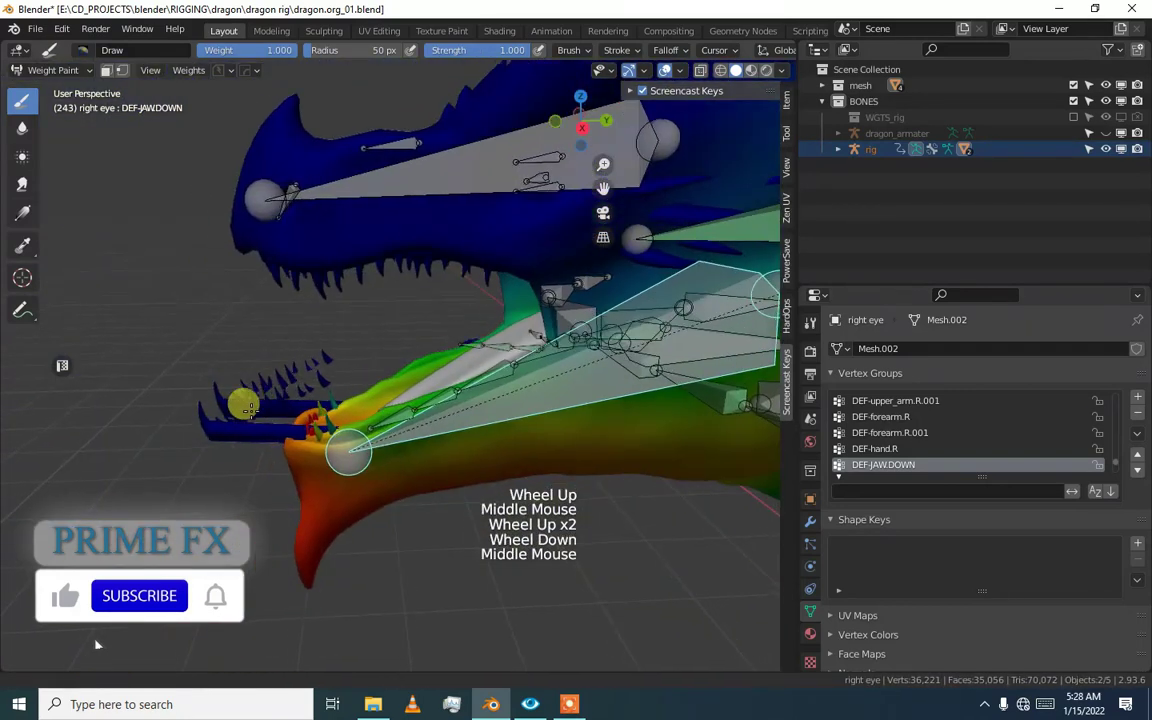
{"action": "left_click", "coordinate": [211, 396]}
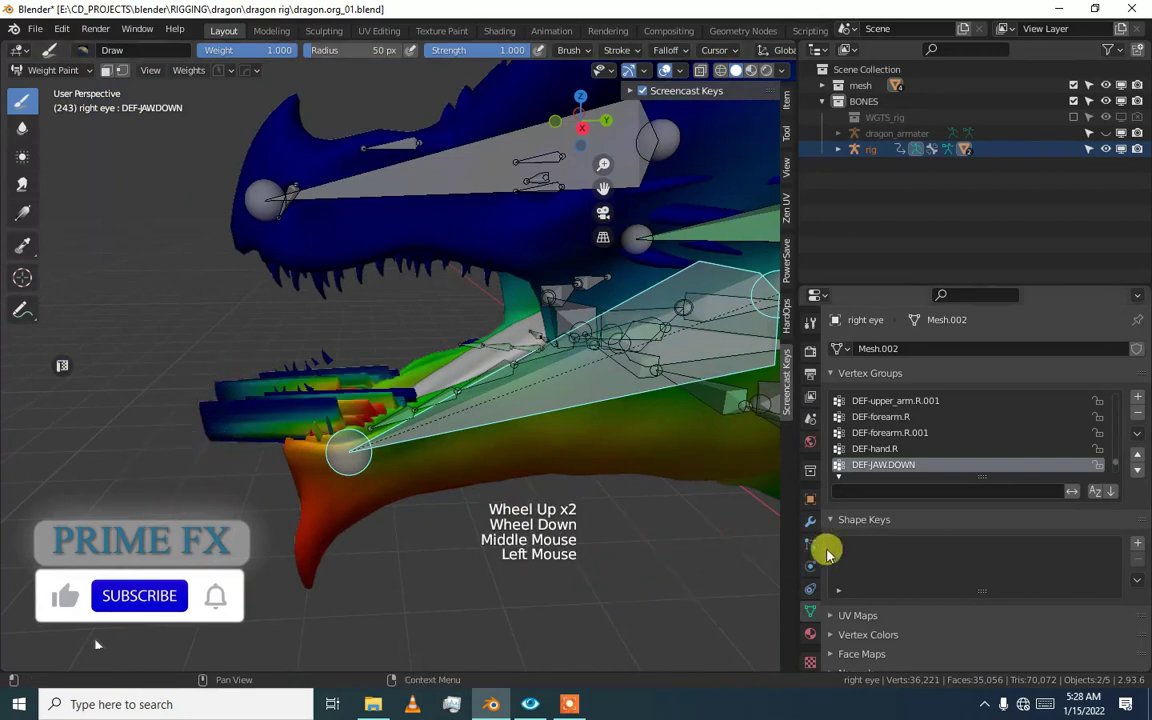
Set the weight brush Blend to Add and paint the lower jaw and teeth.
{"action": "left_click", "coordinate": [810, 323]}
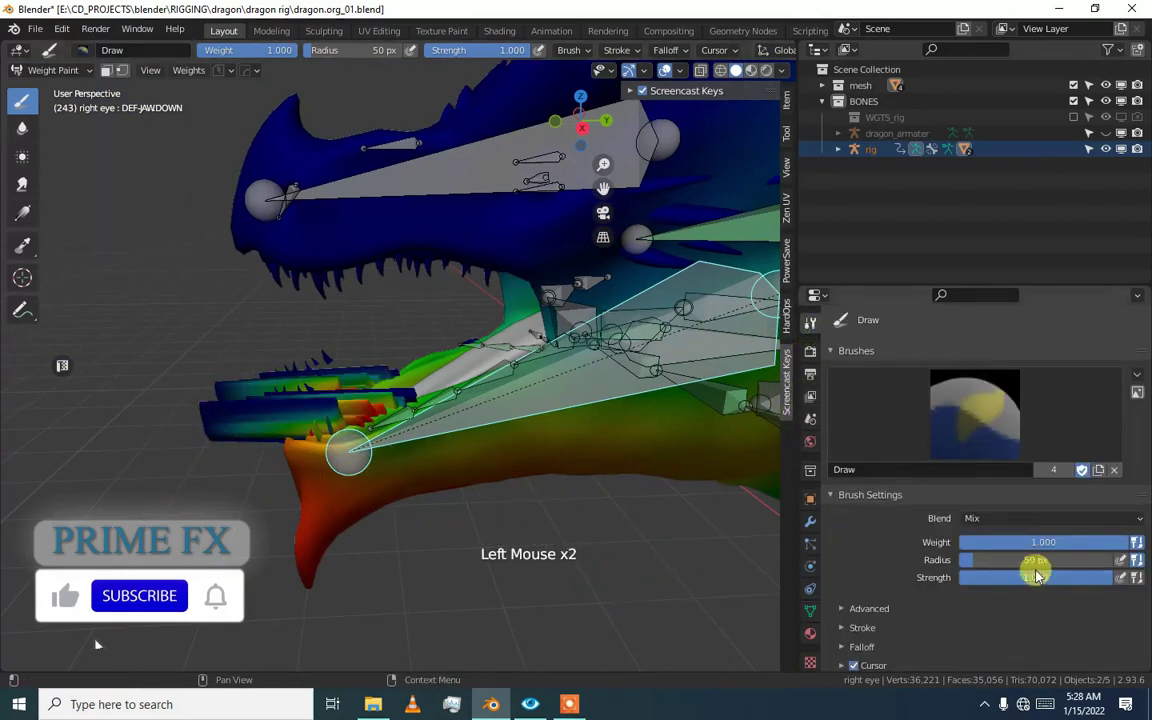
{"action": "left_click_drag", "start_coordinate": [1014, 525], "coordinate": [1016, 368]}
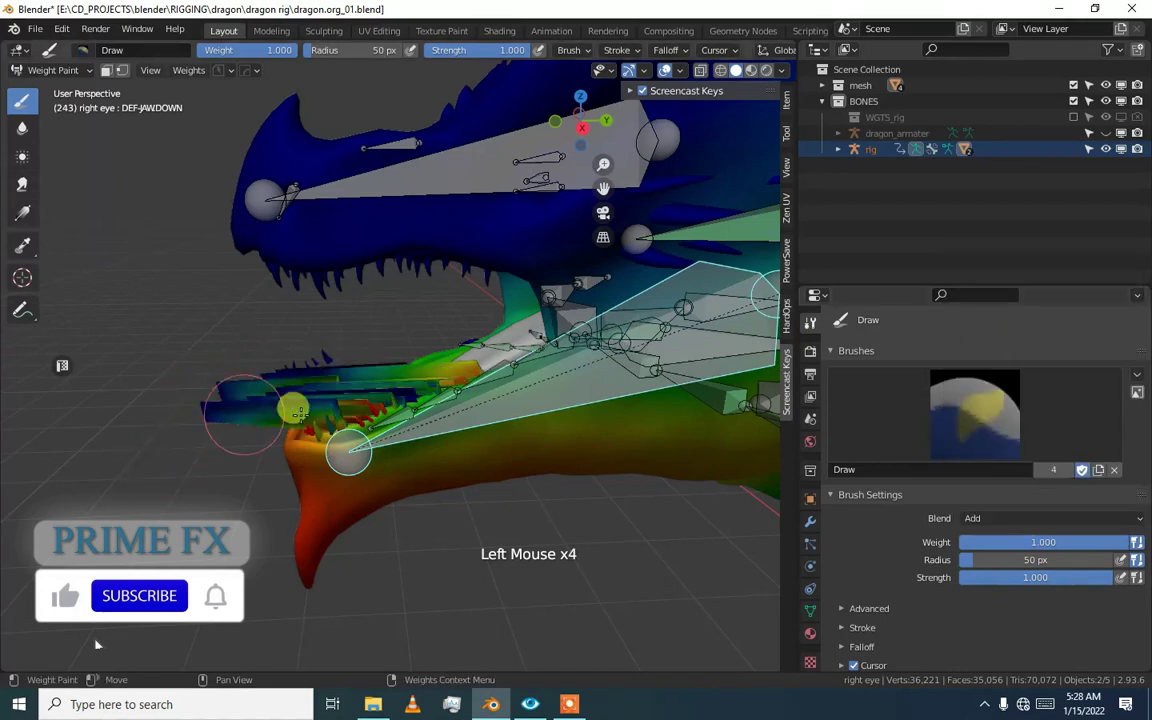
{"action": "mouse_move", "coordinate": [292, 412]}
{"action": "left_mouse_down"}
{"action": "mouse_move", "coordinate": [418, 386]}
{"action": "mouse_move", "coordinate": [258, 375]}
{"action": "left_mouse_up"}
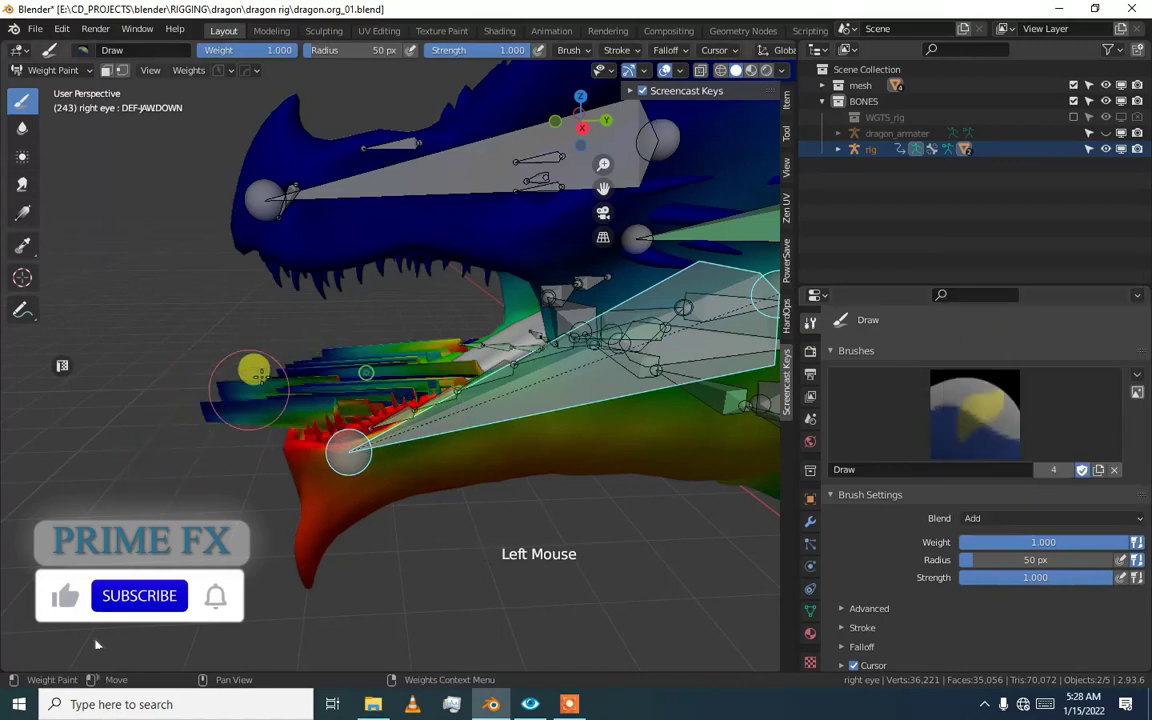
Paint the lower jaw solid red to its tip, plus the tongue strips.
{"action": "middle_click", "coordinate": [303, 440], "text": "alt"}
{"action": "scroll", "coordinate": [450, 437], "scroll_direction": "down", "scroll_amount": 3}
{"action": "mouse_move", "coordinate": [450, 437]}
{"action": "middle_mouse_down"}
{"action": "mouse_move", "coordinate": [383, 450]}
{"action": "mouse_move", "coordinate": [425, 455]}
{"action": "middle_mouse_up"}
{"action": "key", "text": "z"}
{"action": "scroll", "coordinate": [383, 450], "scroll_direction": "down", "scroll_amount": 2}
{"action": "middle_click", "coordinate": [548, 458], "text": "alt"}
{"action": "scroll", "coordinate": [548, 458], "scroll_direction": "down", "scroll_amount": 1}
{"action": "middle_click_drag", "start_coordinate": [548, 458], "coordinate": [465, 478]}
{"action": "middle_click", "coordinate": [465, 478], "text": "alt"}
{"action": "left_click", "coordinate": [476, 463]}
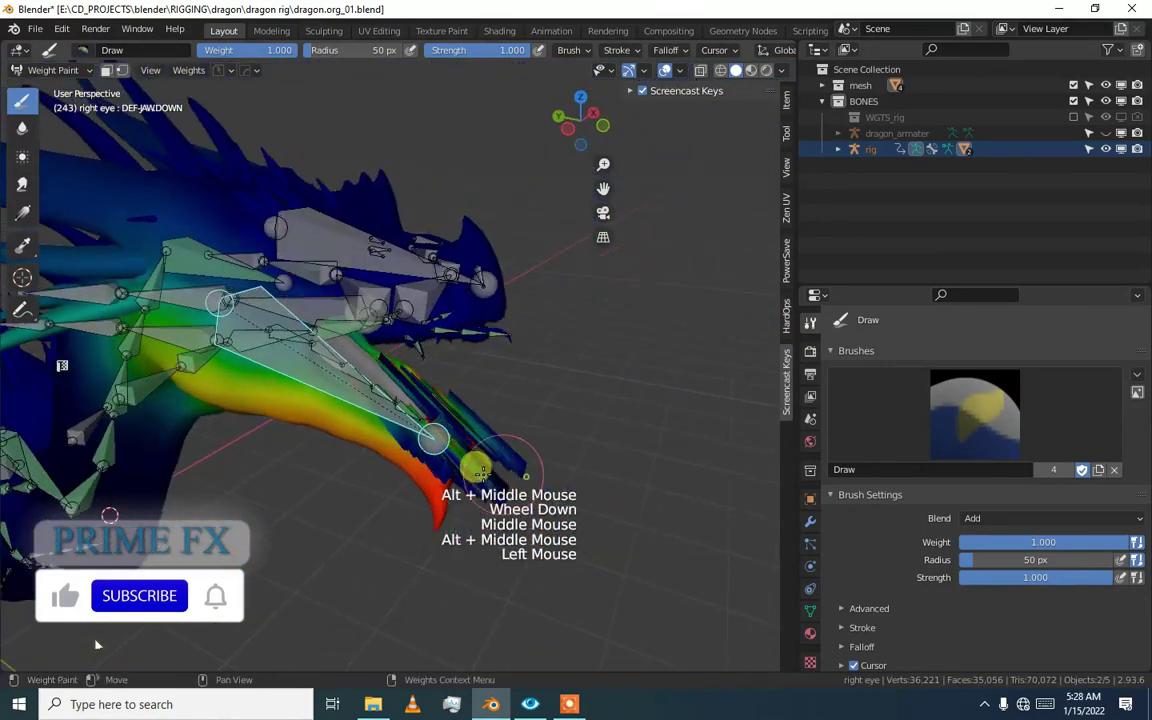
{"action": "left_click_drag", "start_coordinate": [476, 512], "coordinate": [528, 480]}
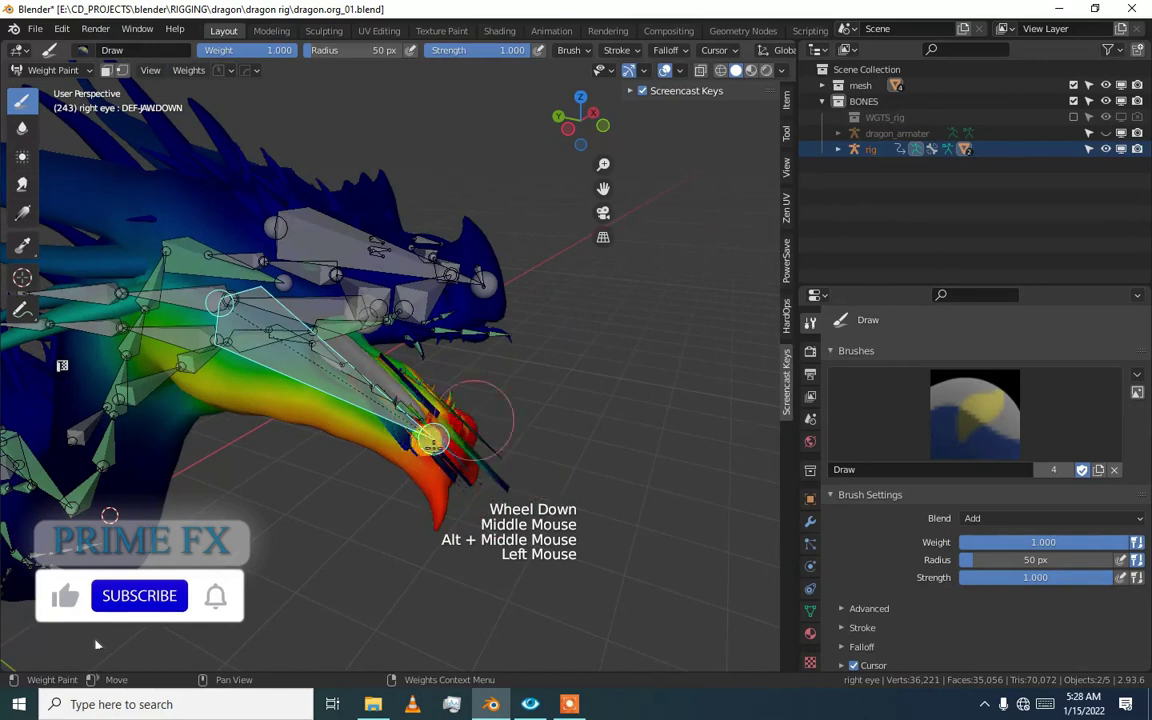
{"action": "scroll", "coordinate": [528, 480], "scroll_direction": "up", "scroll_amount": 1}
{"action": "left_click", "coordinate": [528, 480]}
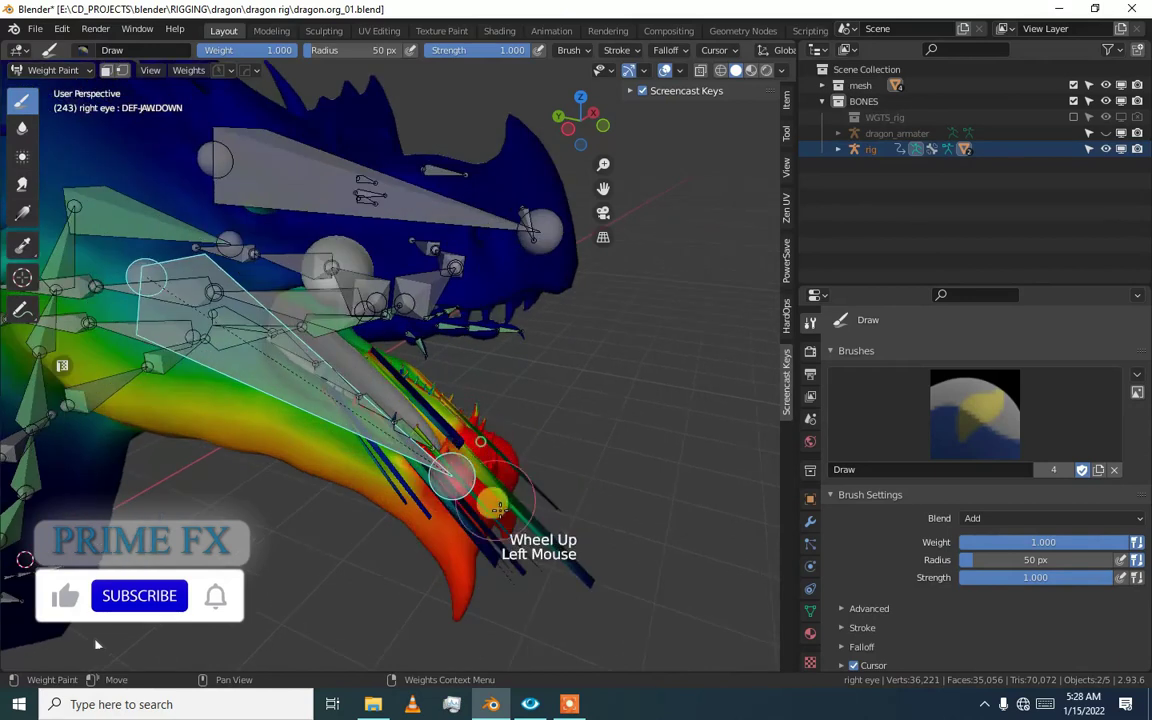
{"action": "left_click_drag", "start_coordinate": [566, 478], "coordinate": [443, 585]}
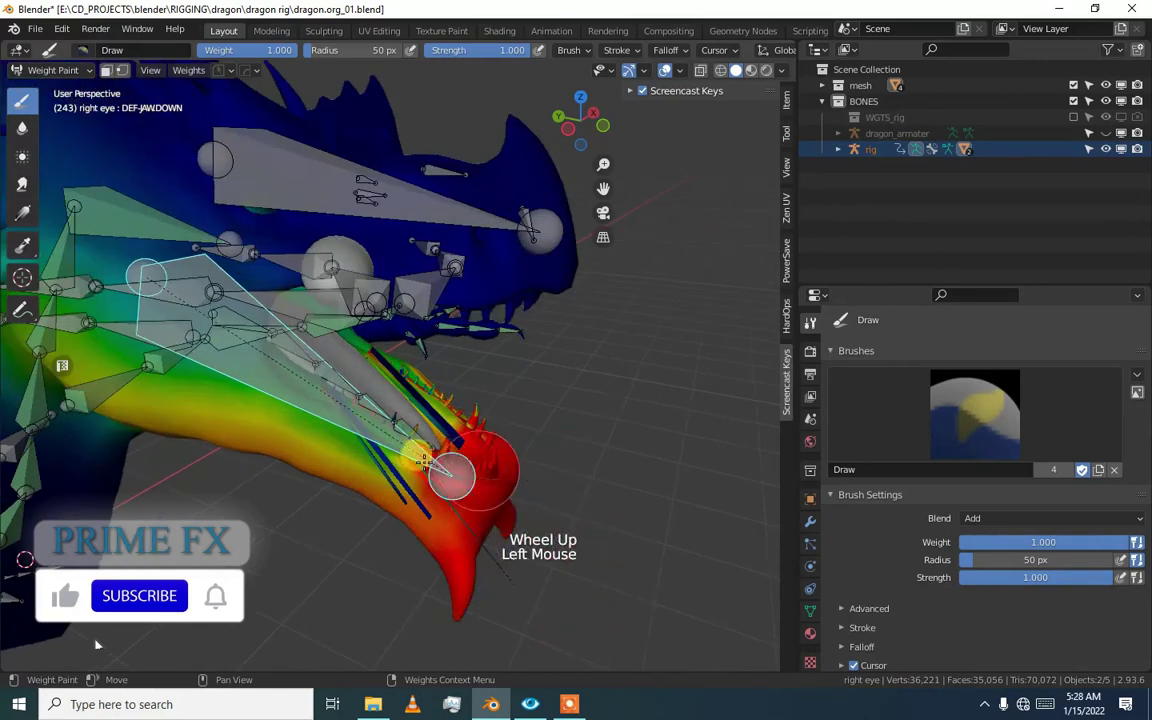
{"action": "left_click_drag", "start_coordinate": [424, 460], "coordinate": [492, 571]}
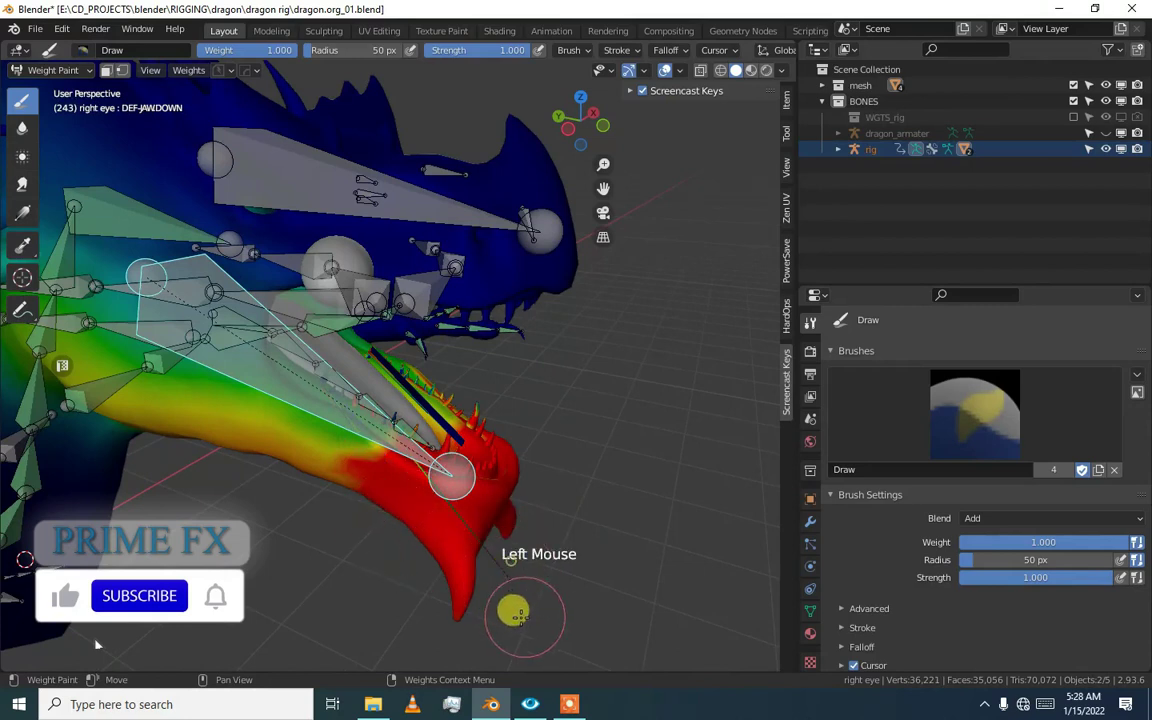
Add more full weight along the jaw from several viewing angles.
{"action": "mouse_move", "coordinate": [528, 585]}
{"action": "middle_mouse_down", "text": "alt"}
{"action": "mouse_move", "coordinate": [550, 560]}
{"action": "mouse_move", "coordinate": [537, 497]}
{"action": "middle_mouse_up", "text": "alt"}
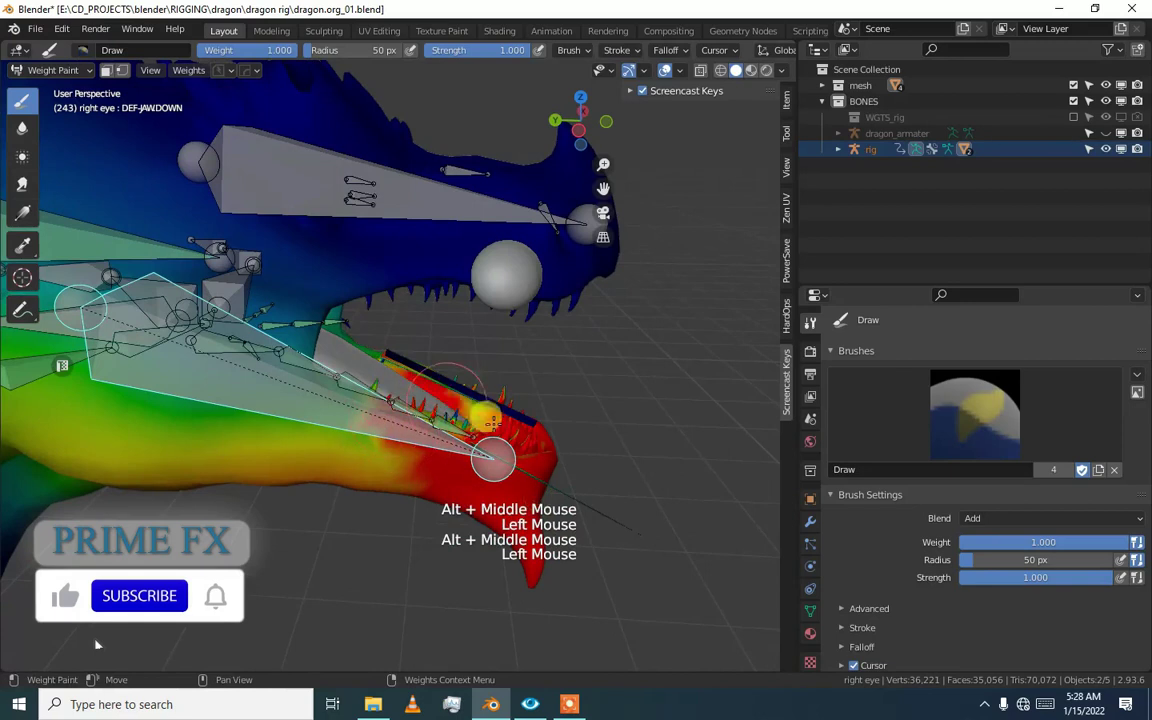
{"action": "middle_click", "coordinate": [571, 417], "text": "alt"}
{"action": "scroll", "coordinate": [589, 496], "scroll_direction": "up", "scroll_amount": 1}
{"action": "left_click", "coordinate": [630, 543]}
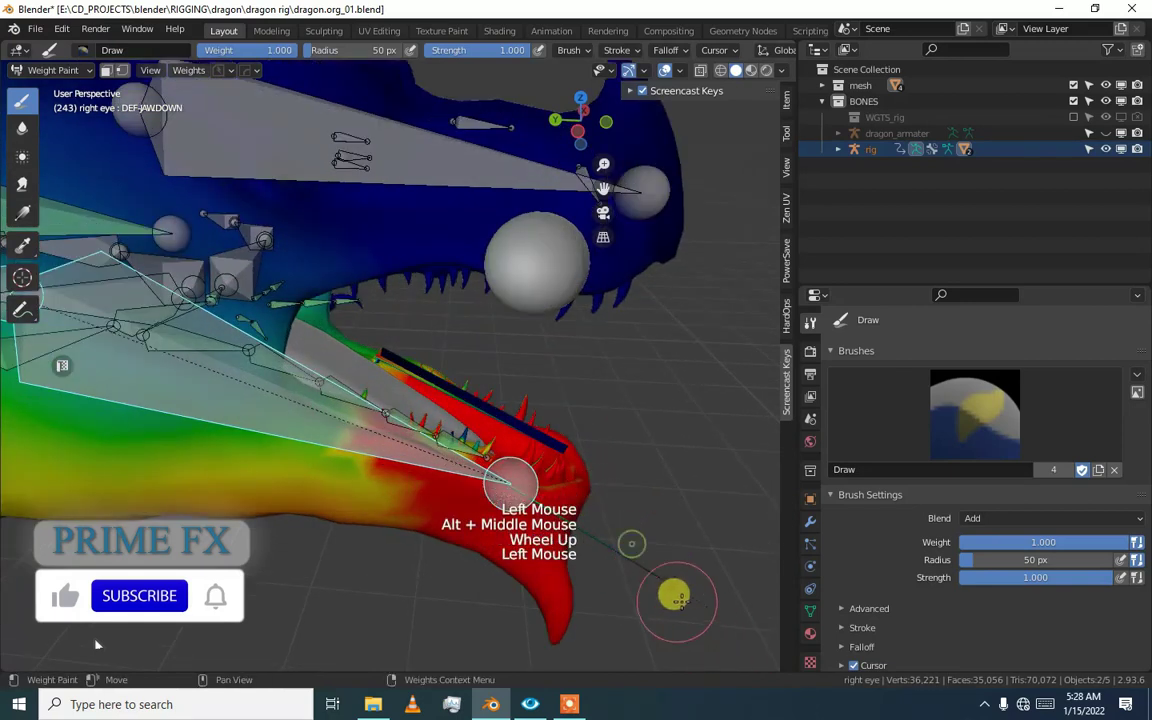
{"action": "middle_click_drag", "start_coordinate": [688, 578], "coordinate": [586, 568]}
{"action": "left_click", "coordinate": [585, 578]}
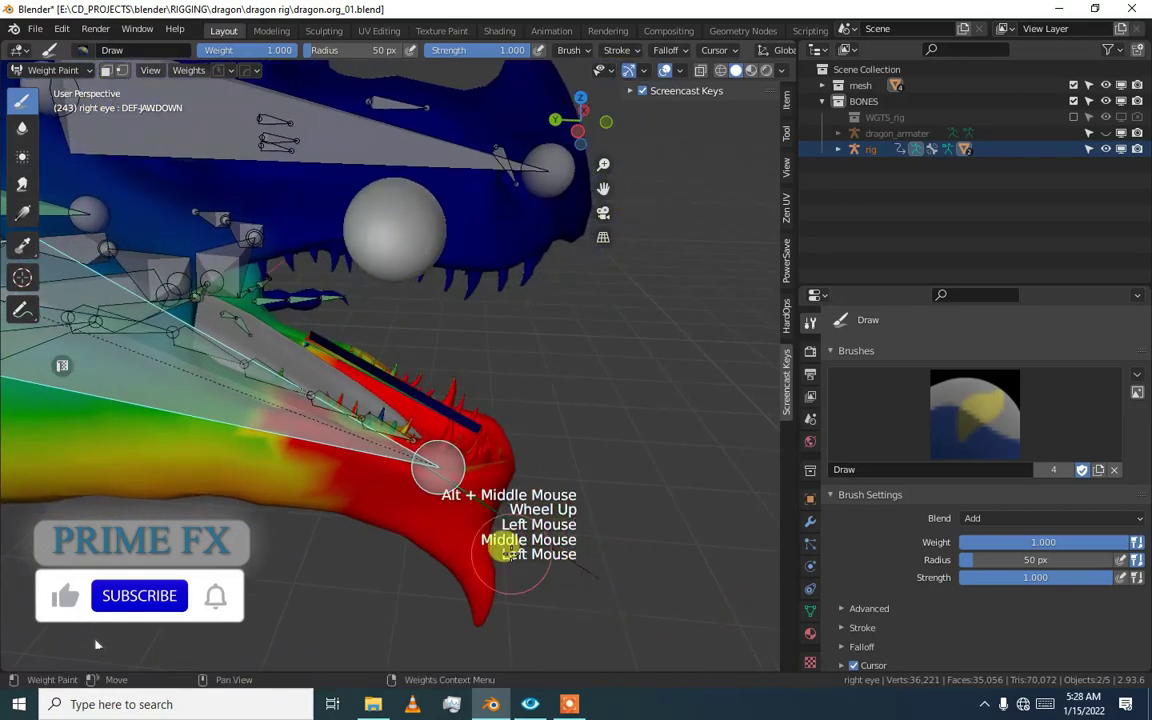
{"action": "middle_click", "coordinate": [440, 495], "text": "alt"}
{"action": "left_click", "coordinate": [420, 402]}
{"action": "middle_click", "coordinate": [400, 466], "text": "alt"}
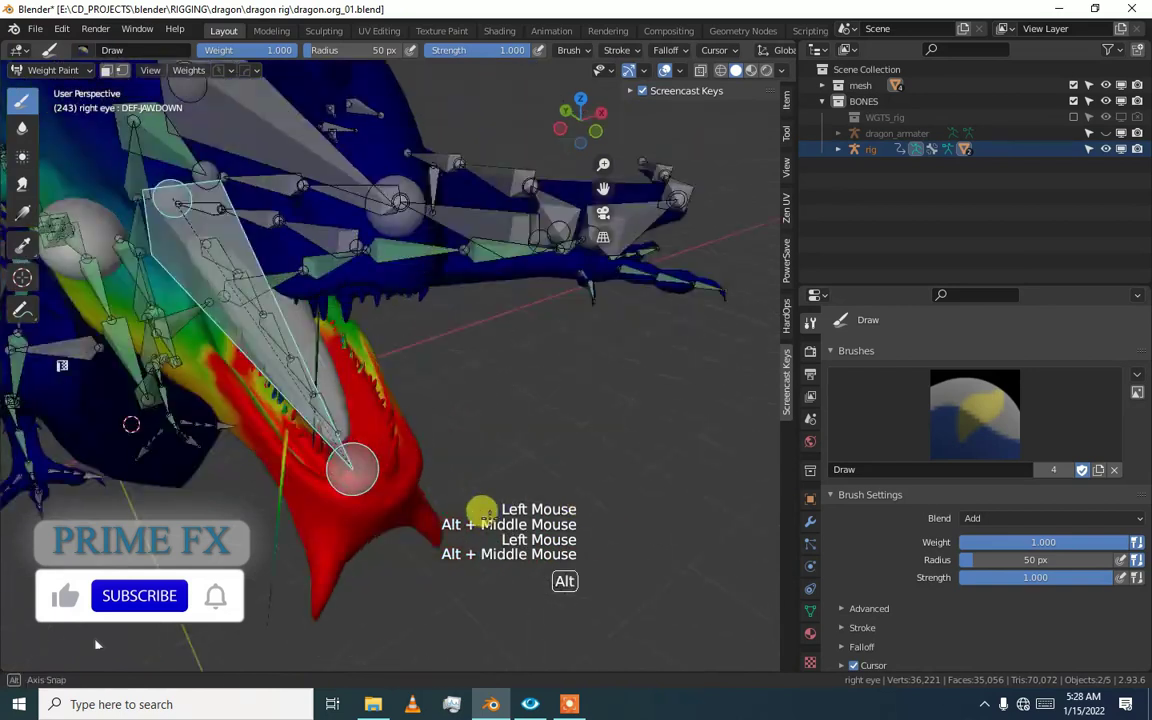
{"action": "middle_click_drag", "start_coordinate": [352, 465], "coordinate": [306, 442]}
{"action": "middle_click", "coordinate": [324, 507], "text": "alt"}
{"action": "scroll", "coordinate": [330, 495], "scroll_direction": "up", "scroll_amount": 1}
{"action": "scroll", "coordinate": [262, 468], "scroll_direction": "up", "scroll_amount": 1}
{"action": "left_click", "coordinate": [466, 428]}
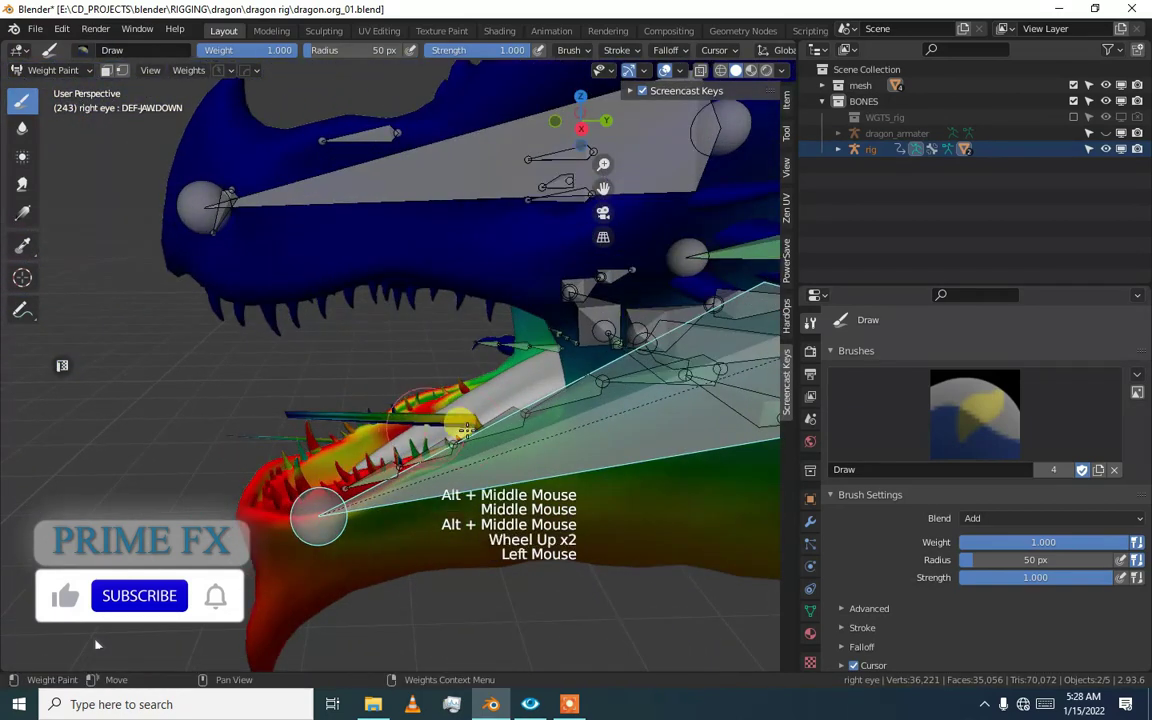
Paint the lower teeth and gum line to full DEF-JAW.DOWN weight.
{"action": "middle_click", "coordinate": [330, 500], "text": "alt"}
{"action": "left_click", "coordinate": [343, 487]}
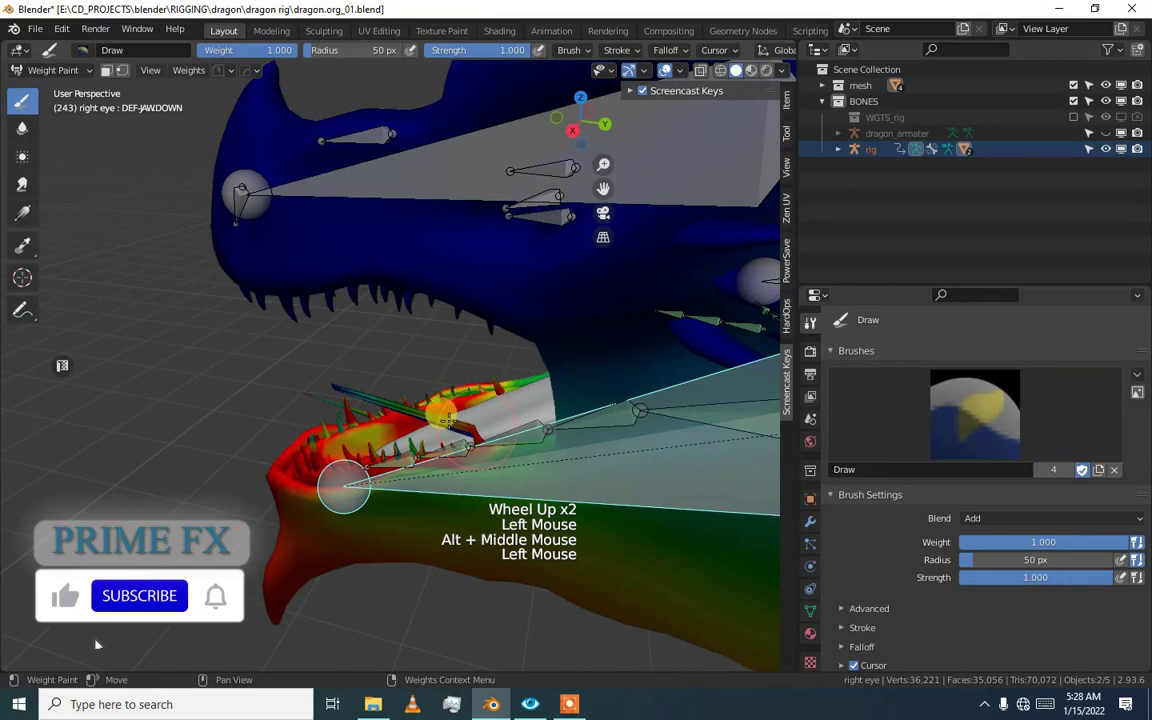
{"action": "left_click", "coordinate": [336, 372]}
{"action": "scroll", "coordinate": [332, 373], "scroll_direction": "up", "scroll_amount": 1}
{"action": "middle_click_drag", "start_coordinate": [332, 373], "coordinate": [326, 377]}
{"action": "middle_click_drag", "start_coordinate": [326, 377], "coordinate": [324, 378]}
{"action": "middle_click", "coordinate": [340, 377], "text": "alt"}
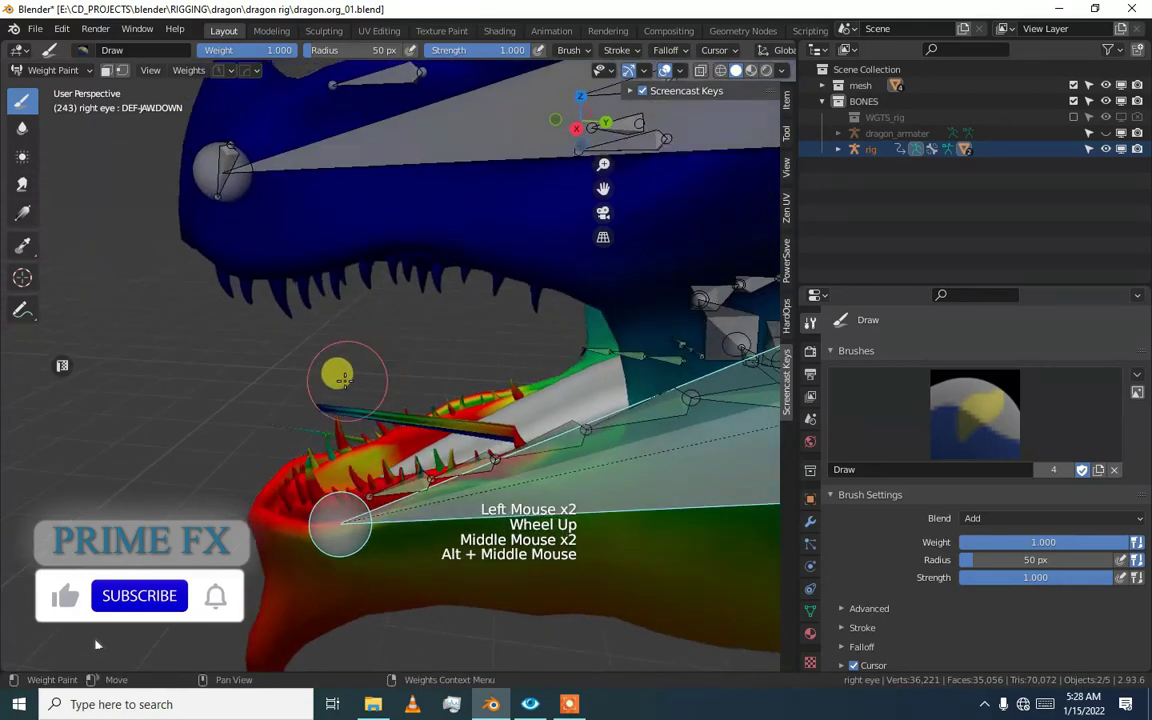
{"action": "scroll", "coordinate": [340, 377], "scroll_direction": "up", "scroll_amount": 2}
{"action": "left_click", "coordinate": [291, 399]}
{"action": "left_click", "coordinate": [255, 430]}
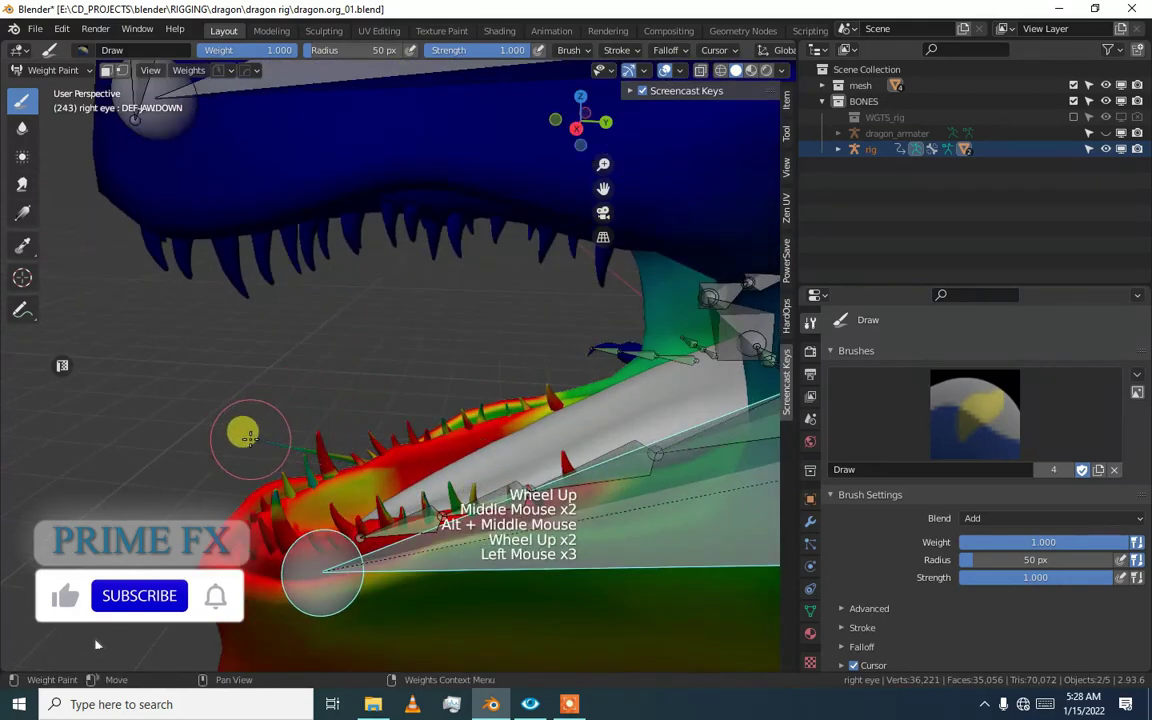
{"action": "left_click", "coordinate": [252, 435]}
{"action": "scroll", "coordinate": [268, 438], "scroll_direction": "down", "scroll_amount": 1}
{"action": "middle_click", "coordinate": [296, 417], "text": "alt"}
{"action": "mouse_move", "coordinate": [270, 436]}
{"action": "middle_mouse_down"}
{"action": "mouse_move", "coordinate": [290, 420]}
{"action": "mouse_move", "coordinate": [358, 415]}
{"action": "mouse_move", "coordinate": [399, 453]}
{"action": "middle_mouse_up"}
Use the Ctrl+Tab mode pie to leave weight painting for Object Mode.
{"action": "key", "text": "ctrl+Tab"}
{"action": "left_click", "coordinate": [405, 552]}
{"action": "key", "text": "ctrl+Tab"}
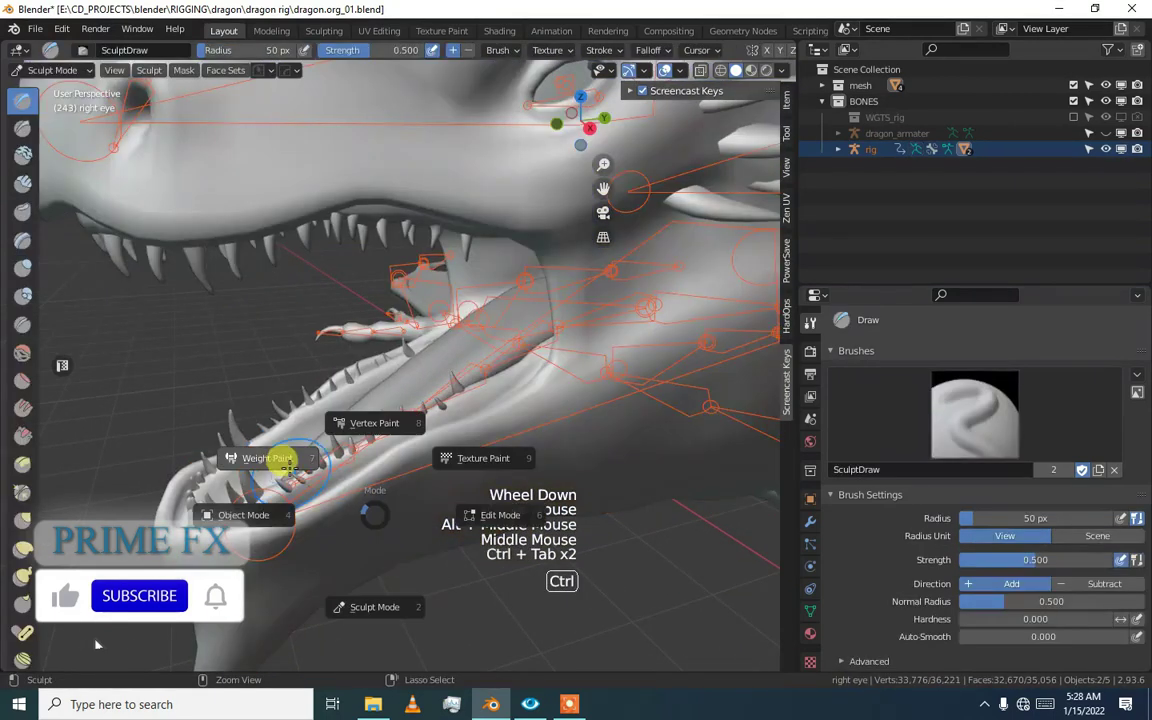
{"action": "left_click", "coordinate": [270, 457]}
{"action": "key", "text": "ctrl+Tab"}
Return to Object Mode, select the dragon rig and switch it into Pose Mode.
{"action": "left_click", "coordinate": [200, 462]}
{"action": "scroll", "coordinate": [298, 485], "scroll_direction": "down", "scroll_amount": 1}
{"action": "middle_click", "coordinate": [399, 442], "text": "alt"}
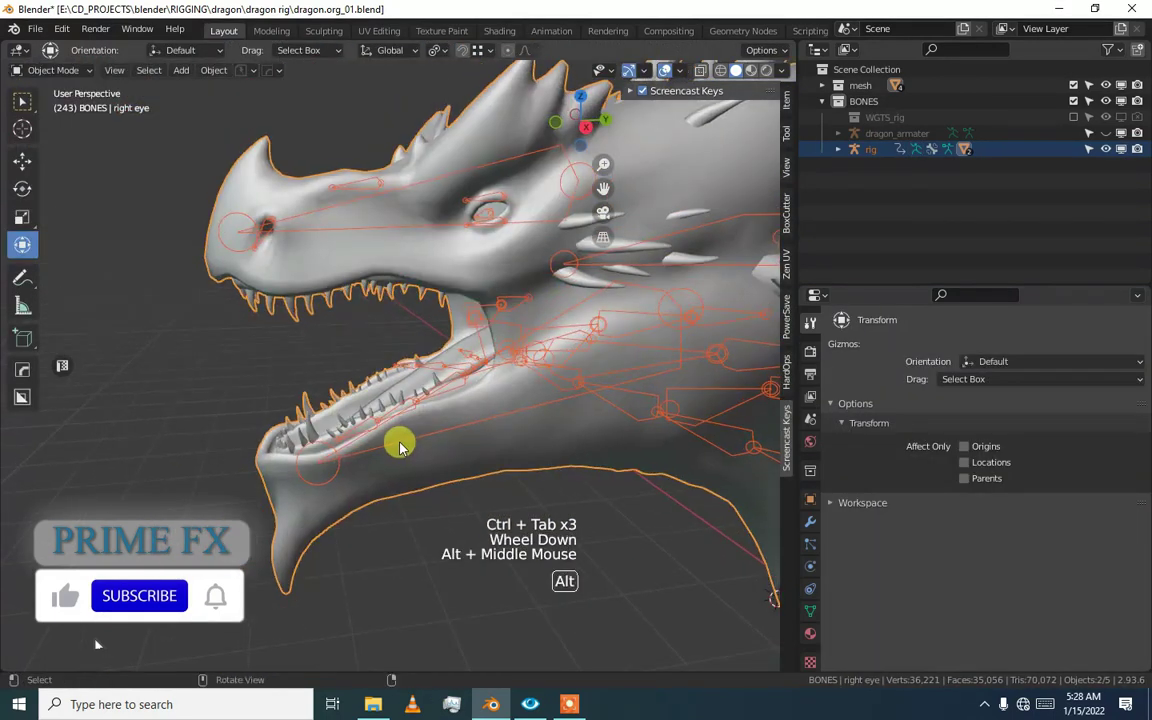
{"action": "left_click", "coordinate": [405, 444]}
{"action": "key", "text": "ctrl+Tab"}
{"action": "middle_click_drag", "start_coordinate": [407, 443], "coordinate": [970, 400]}
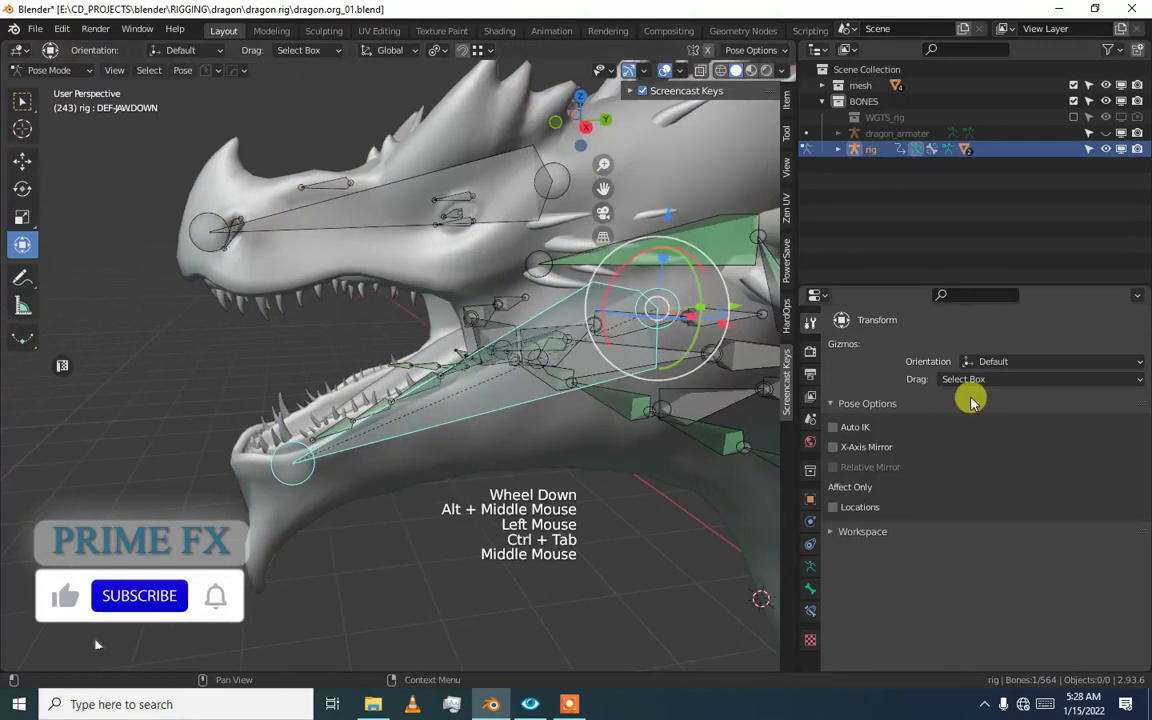
Reopen the sidebar's Item tab and enable the HEAD rig layer.
{"action": "key", "text": "n"}
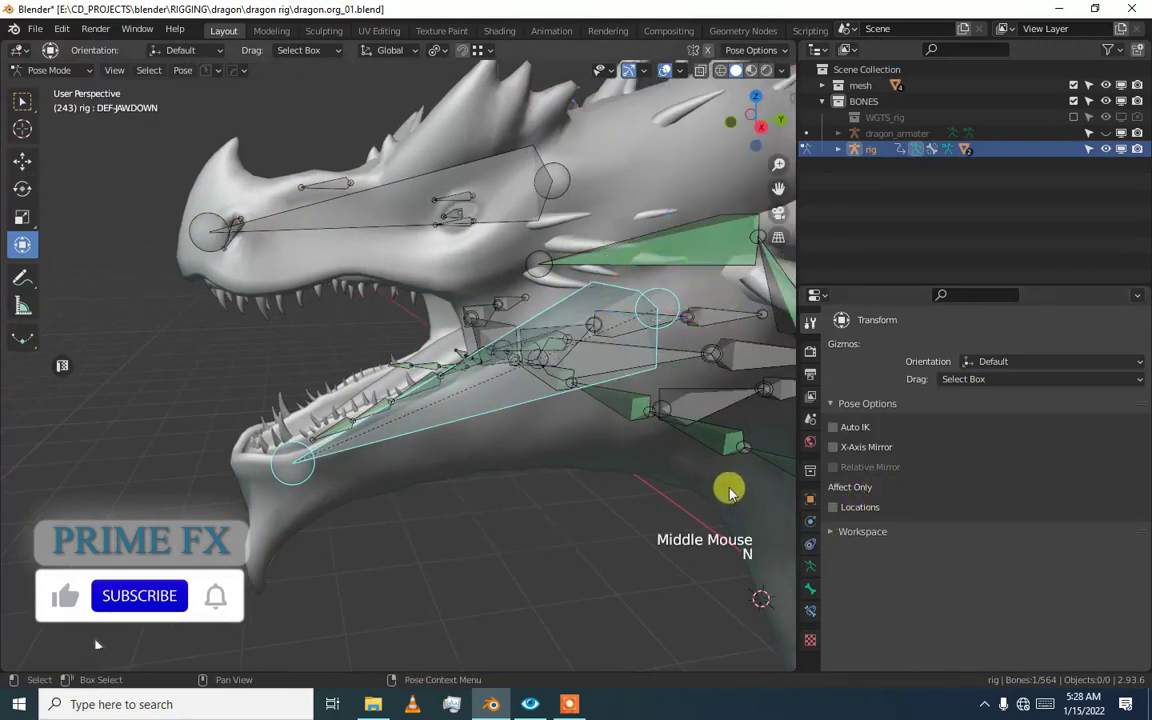
{"action": "key", "text": "n"}
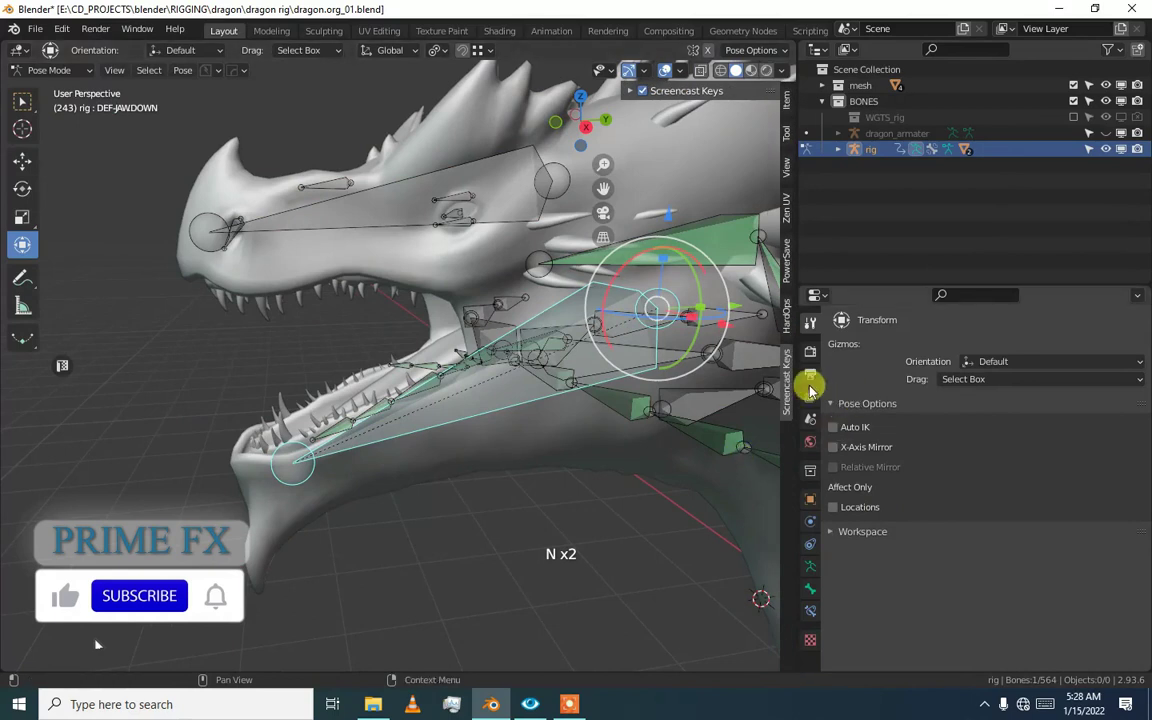
{"action": "left_click", "coordinate": [784, 112]}
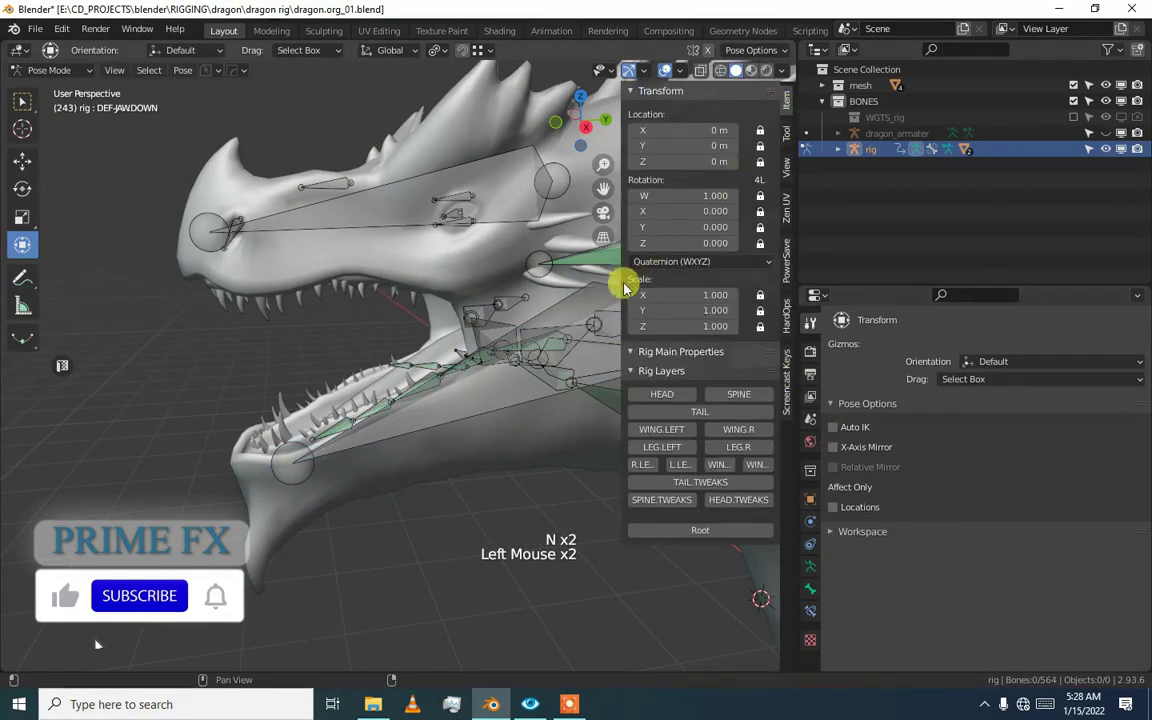
{"action": "scroll", "coordinate": [638, 368], "scroll_direction": "down", "scroll_amount": 1}
{"action": "left_click", "coordinate": [679, 403]}
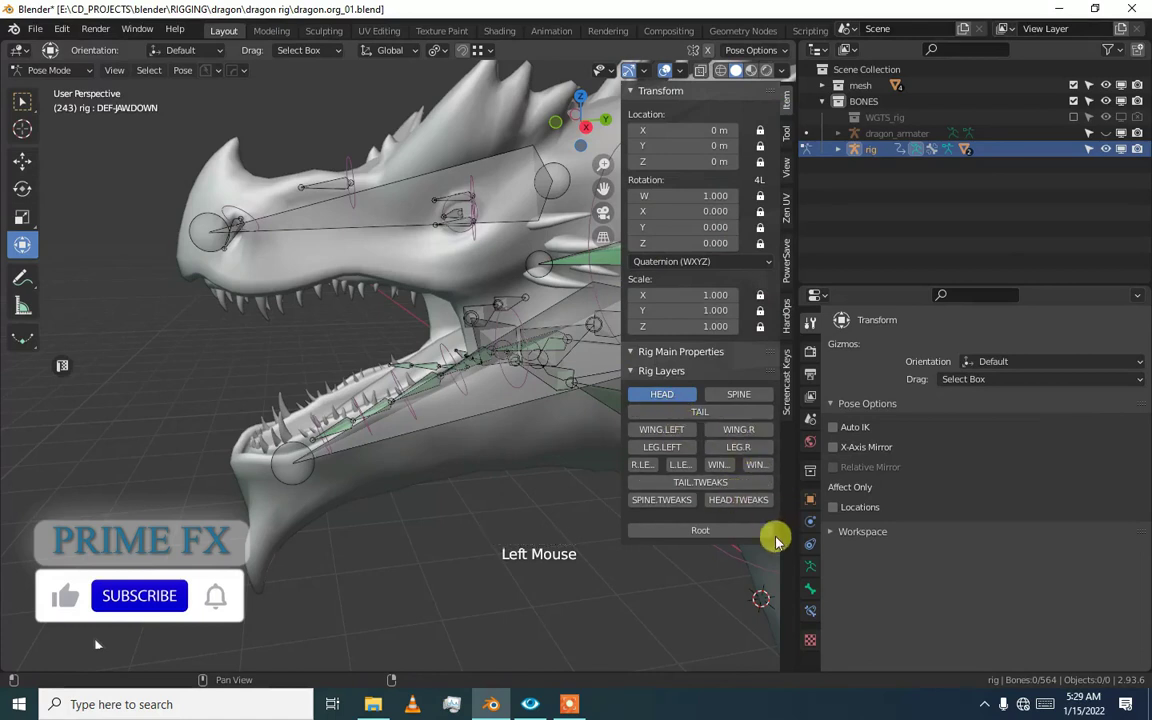
Toggle the HEAD skeleton layer off and back on in Armature Data.
{"action": "left_click", "coordinate": [810, 566]}
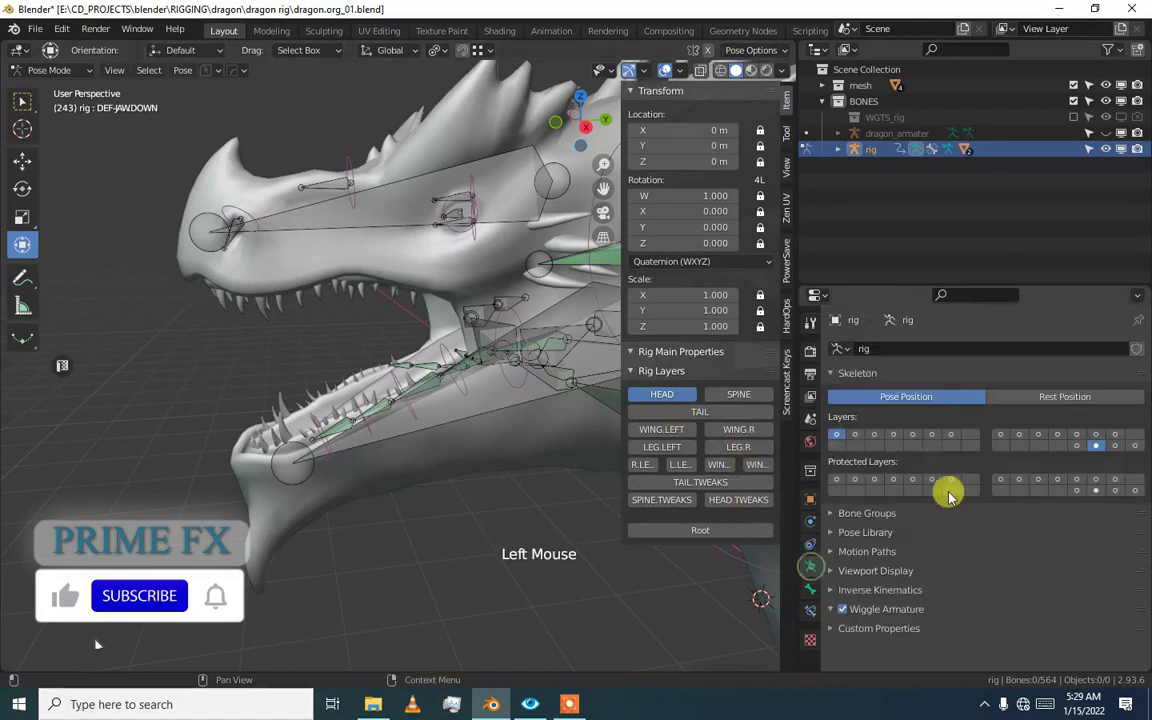
{"action": "left_click", "coordinate": [1095, 445]}
{"action": "middle_click", "coordinate": [715, 468]}
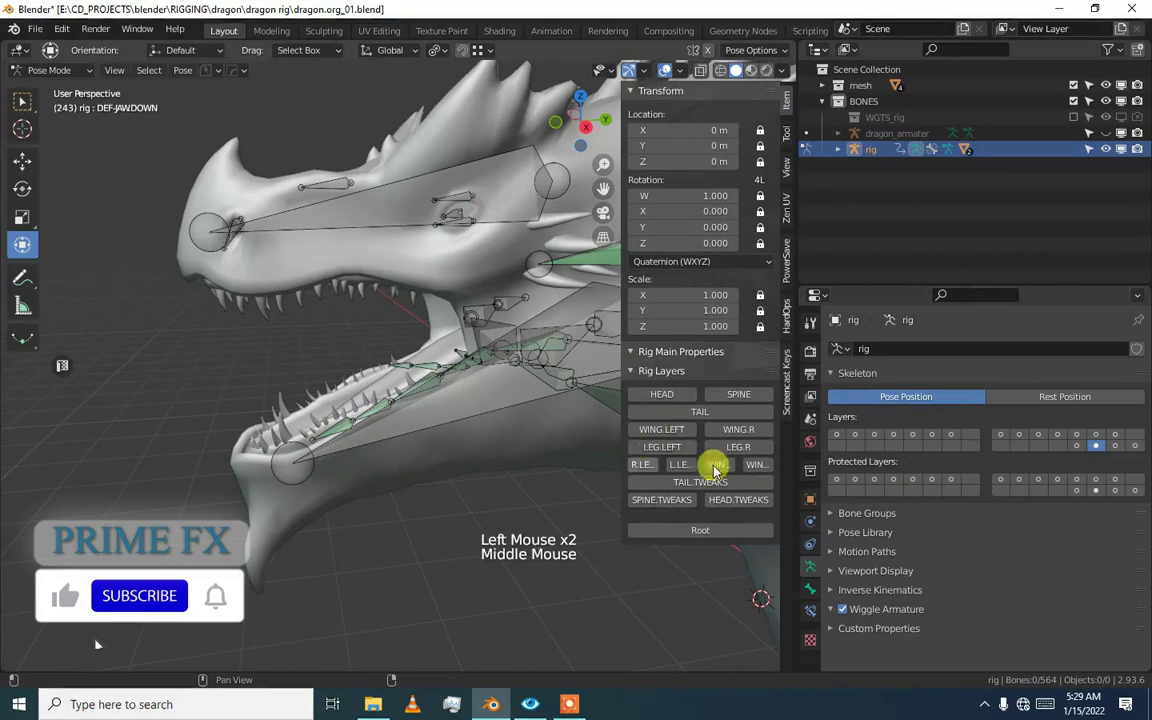
{"action": "left_click", "coordinate": [838, 434]}
Toggle the spine controls' visibility and select the head control bone.
{"action": "middle_click_drag", "start_coordinate": [760, 450], "coordinate": [535, 489]}
{"action": "left_click", "coordinate": [502, 374]}
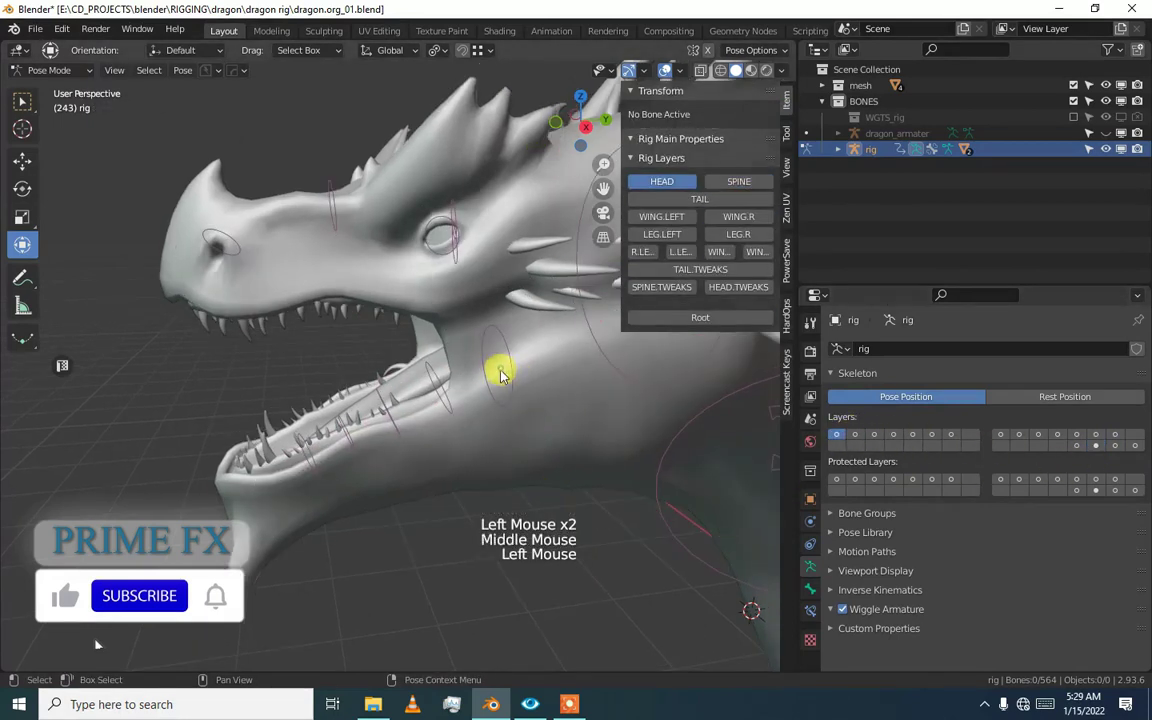
{"action": "scroll", "coordinate": [502, 374], "scroll_direction": "down", "scroll_amount": 1}
{"action": "middle_click_drag", "start_coordinate": [502, 374], "coordinate": [482, 425]}
{"action": "middle_click_drag", "start_coordinate": [527, 370], "coordinate": [610, 425]}
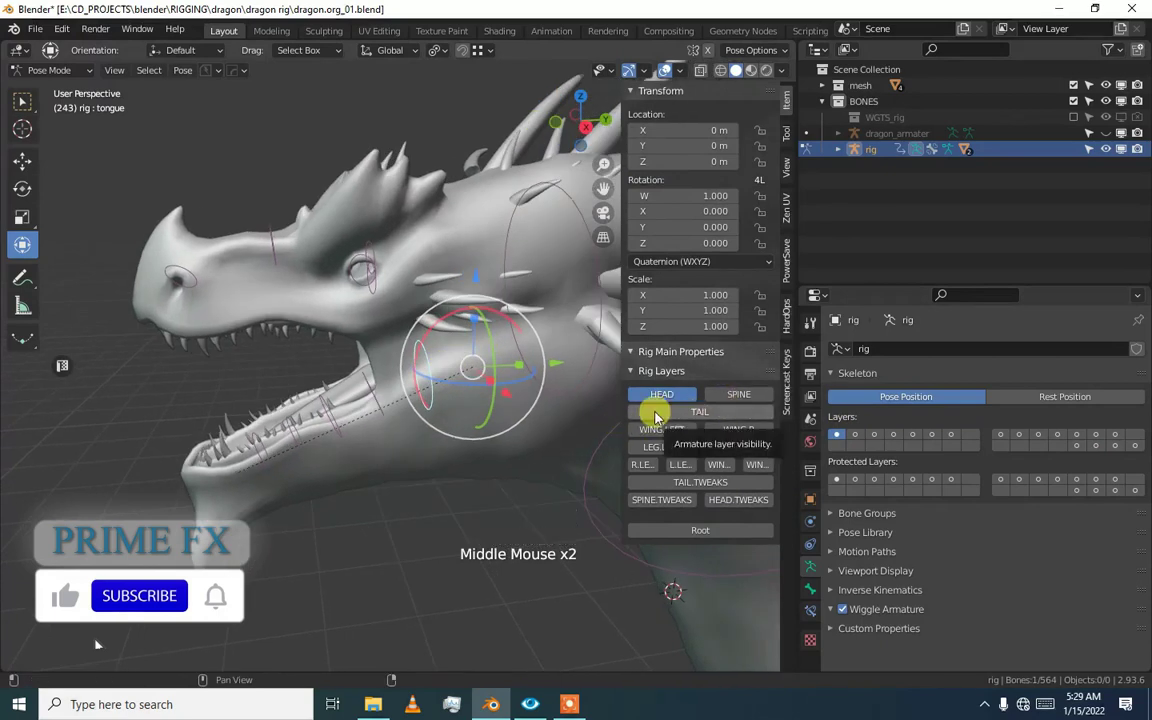
{"action": "middle_click_drag", "start_coordinate": [500, 440], "coordinate": [450, 450]}
{"action": "middle_click", "coordinate": [450, 450], "text": "alt"}
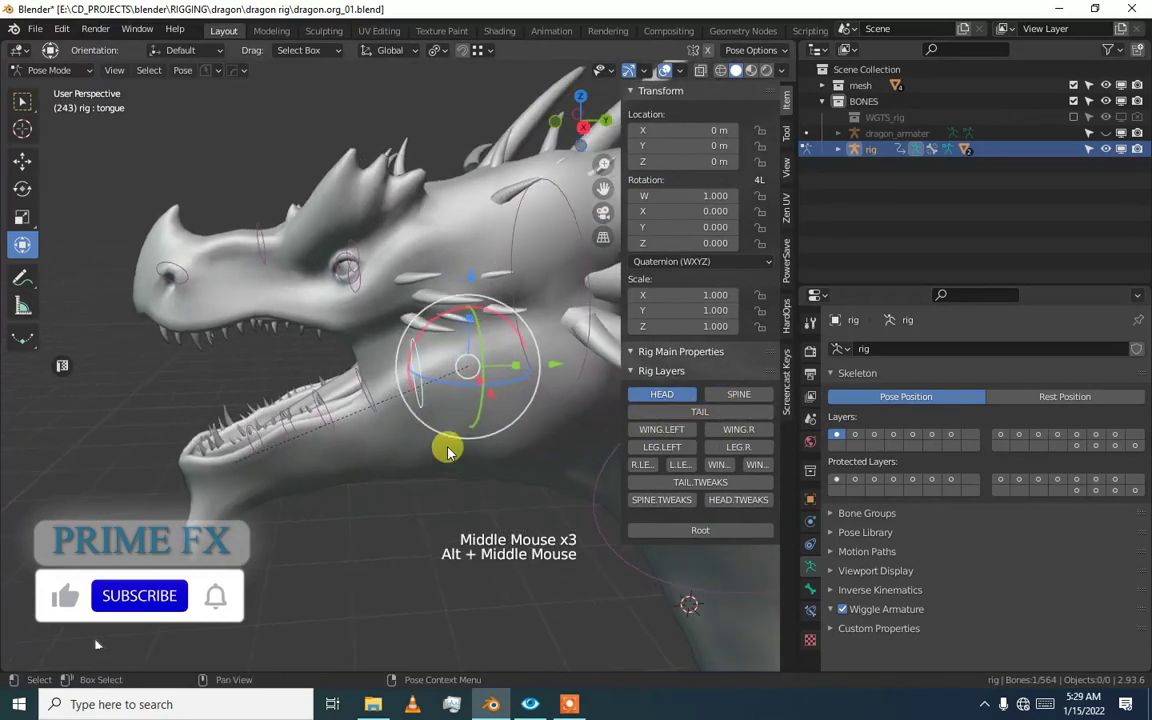
{"action": "left_click", "coordinate": [737, 400]}
{"action": "left_click", "coordinate": [563, 364]}
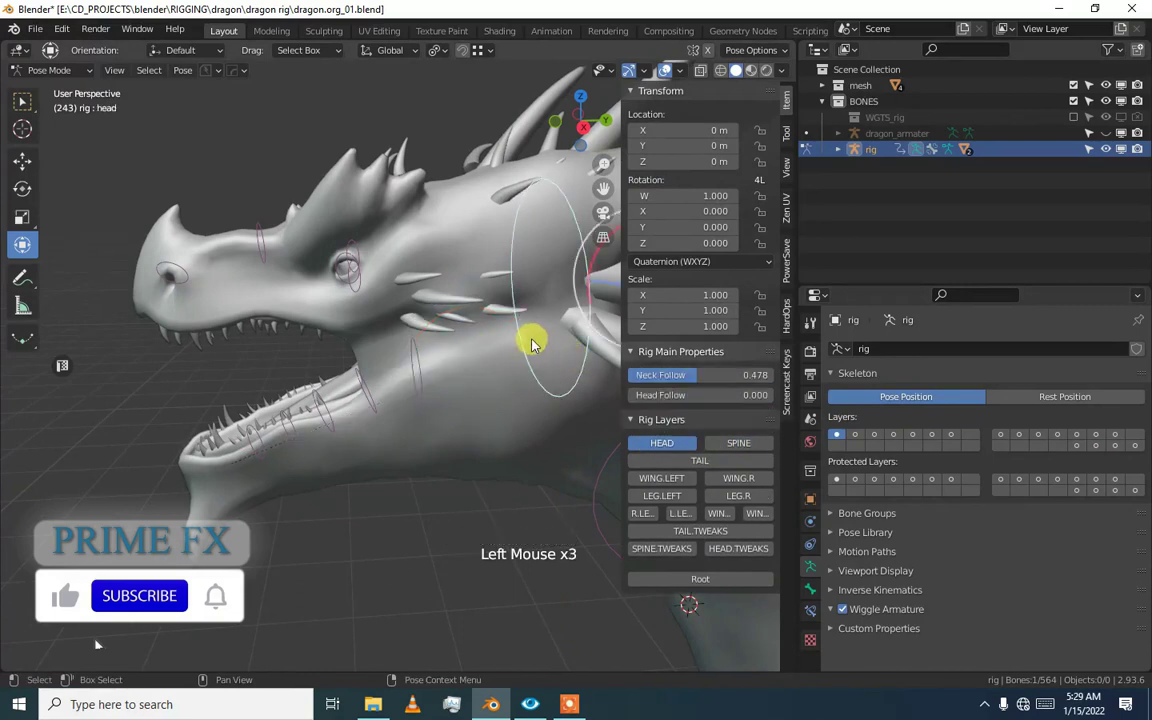
{"action": "middle_click_drag", "start_coordinate": [527, 342], "coordinate": [488, 342]}
Unhide all rig bones with Alt+H, then go to Object Mode and back to Pose Mode.
{"action": "key", "text": "alt+h"}
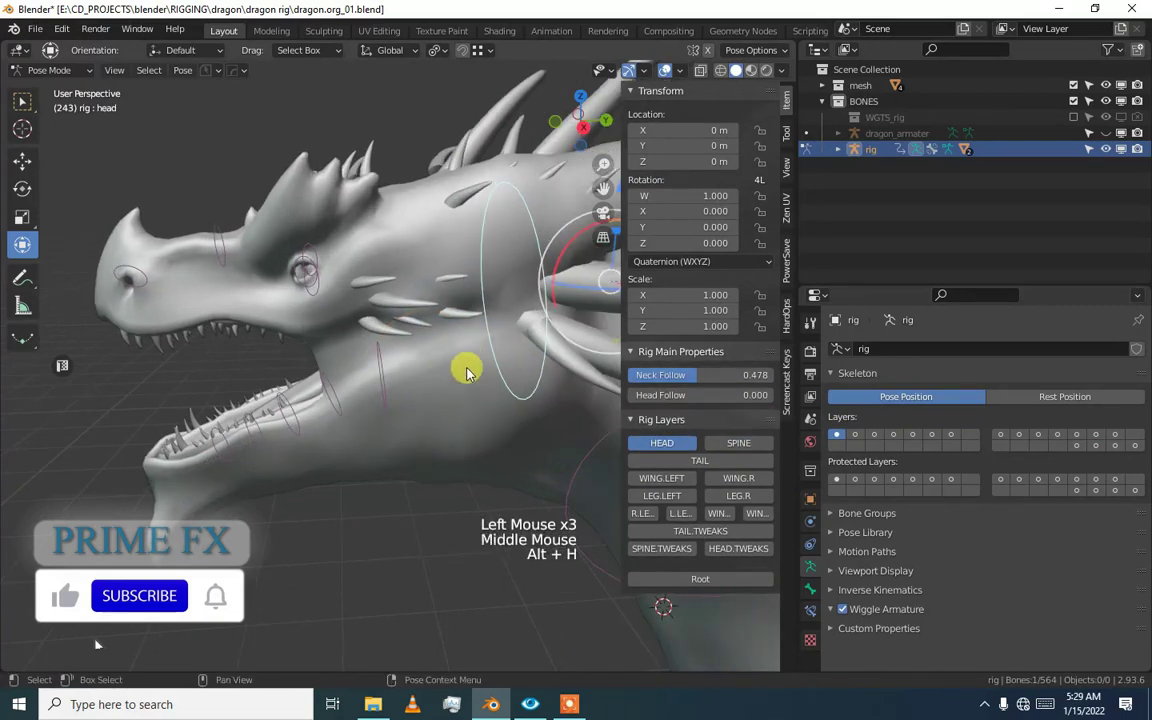
{"action": "key", "text": "ctrl+Tab"}
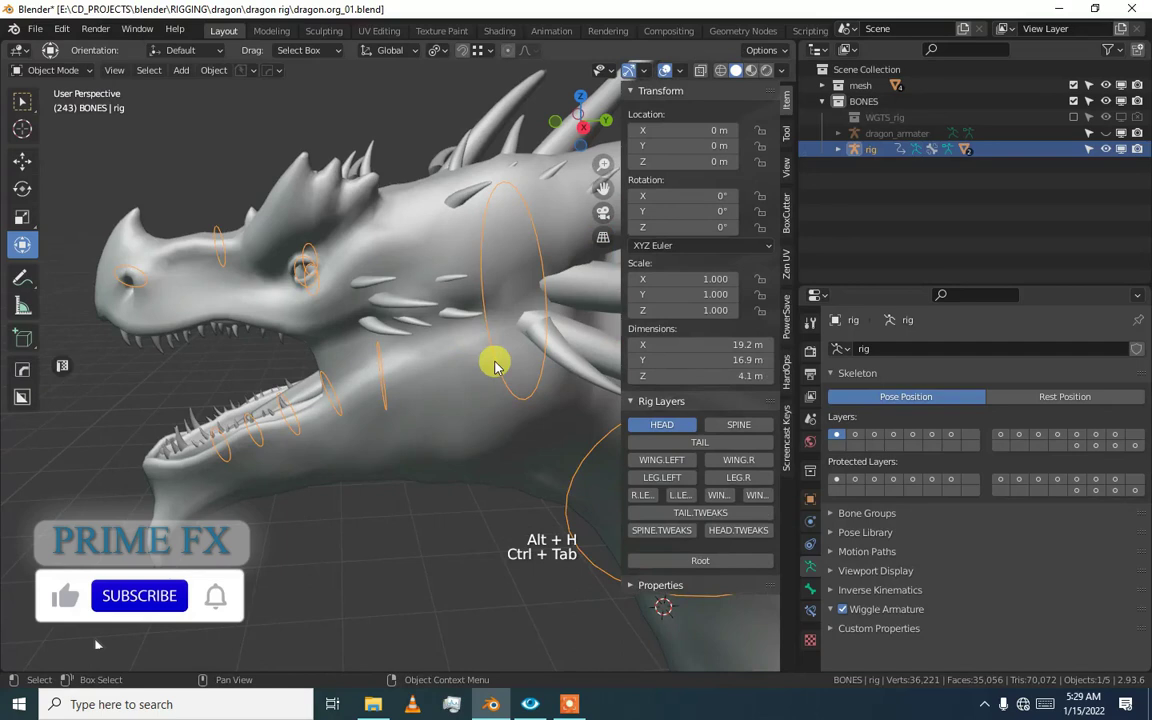
{"action": "key", "text": "ctrl+Tab"}
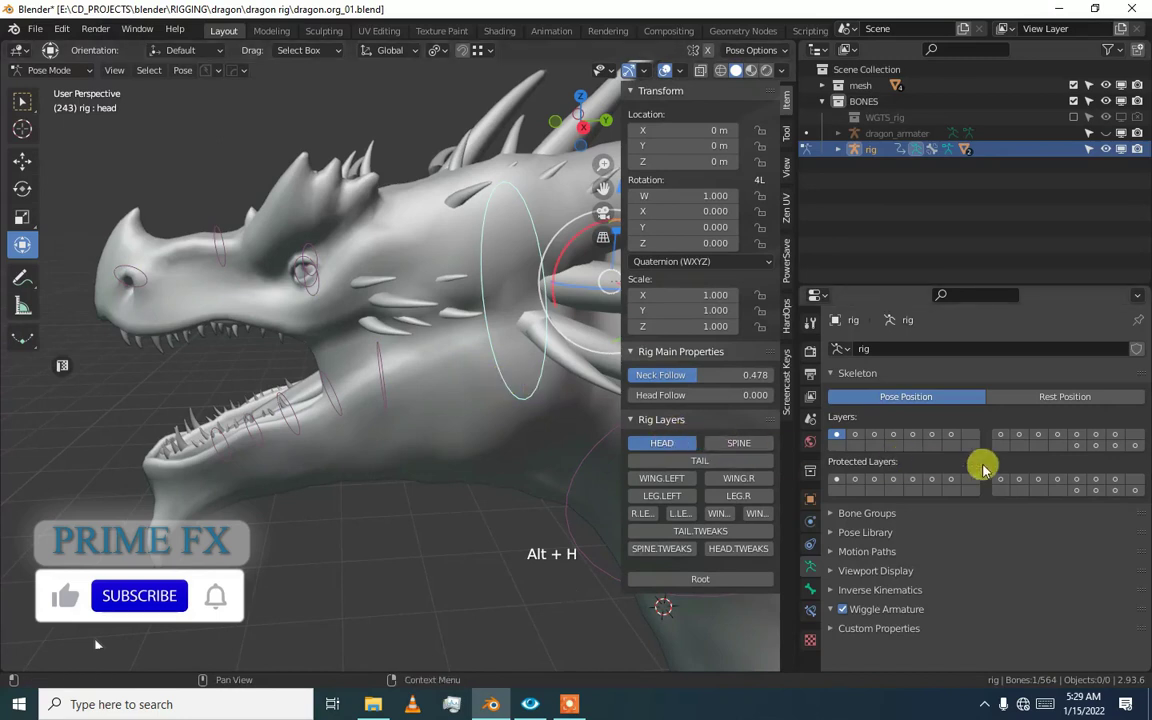
Show the head and spine control layers and hide the tail controls.
{"action": "left_click", "coordinate": [1095, 444]}
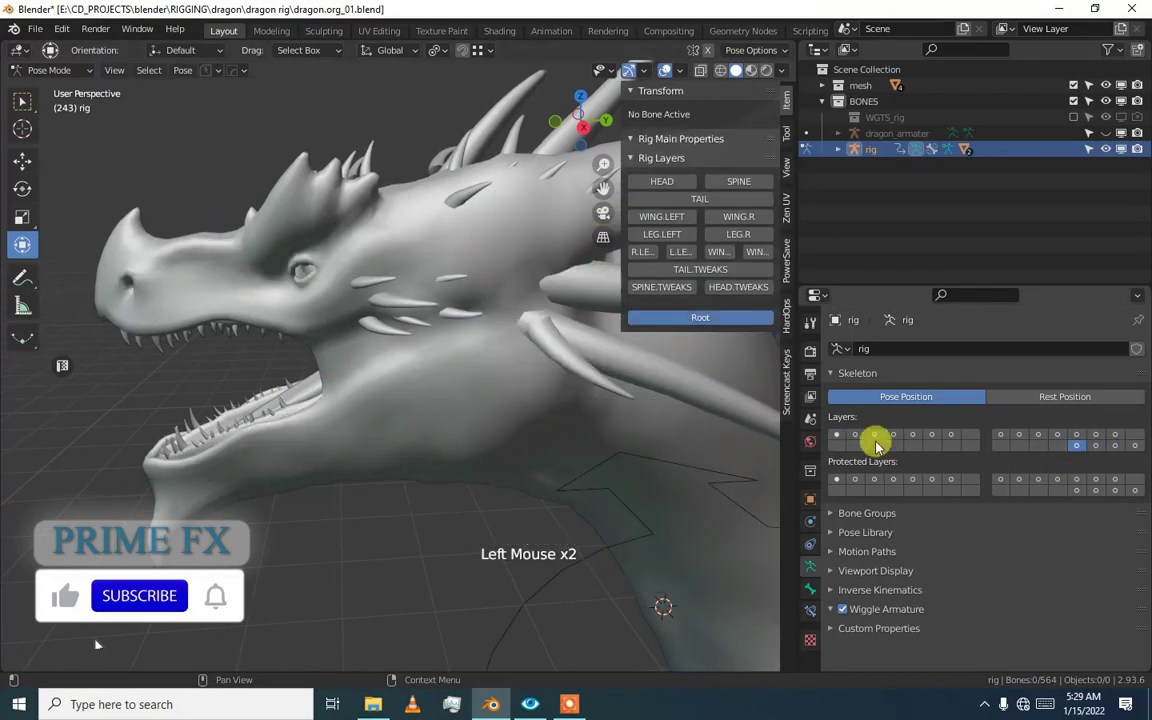
{"action": "left_click", "coordinate": [837, 435]}
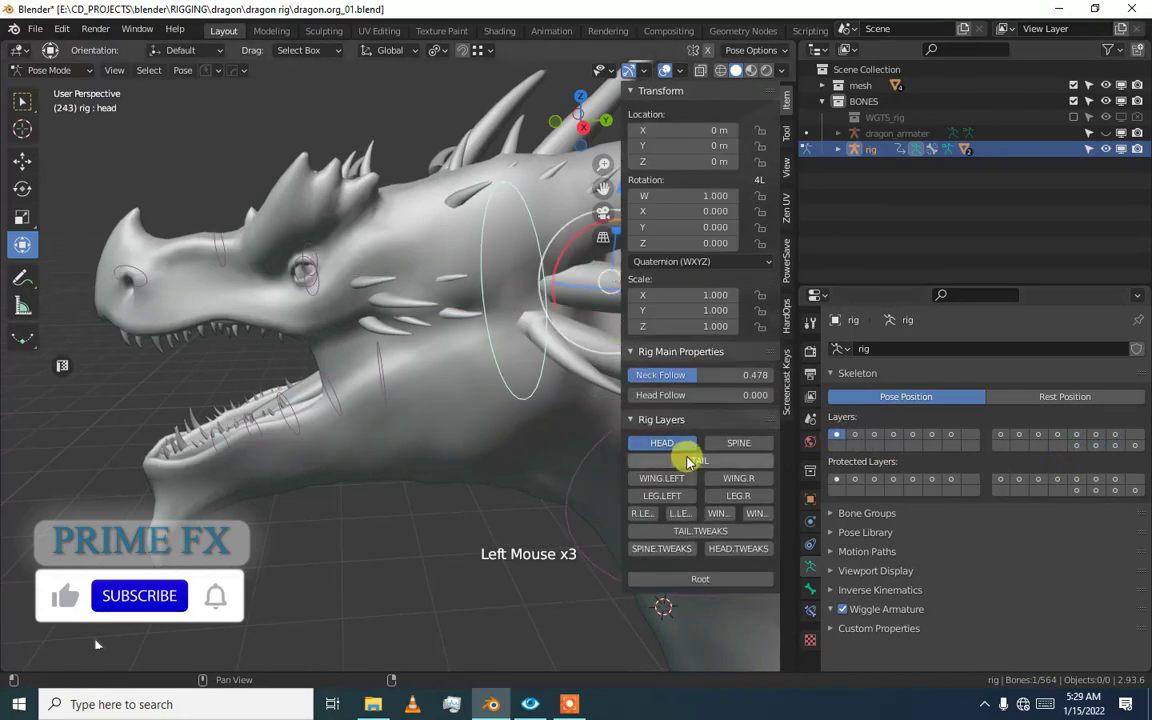
{"action": "left_click", "coordinate": [742, 443]}
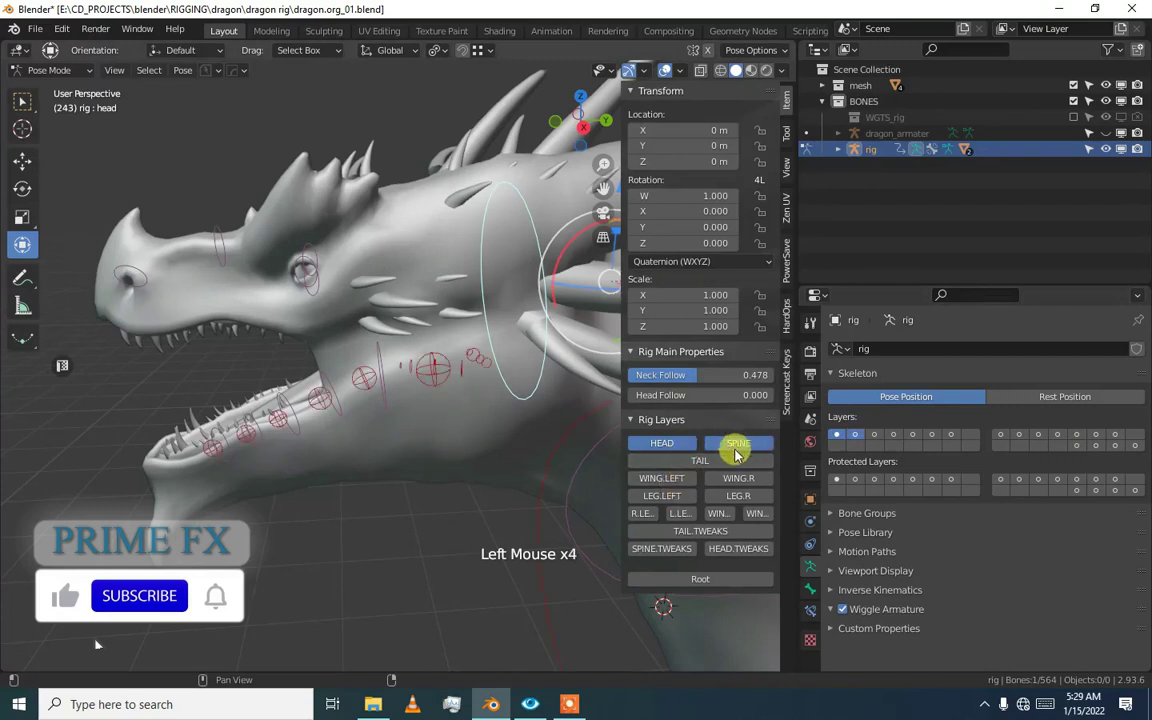
{"action": "left_click", "coordinate": [672, 459]}
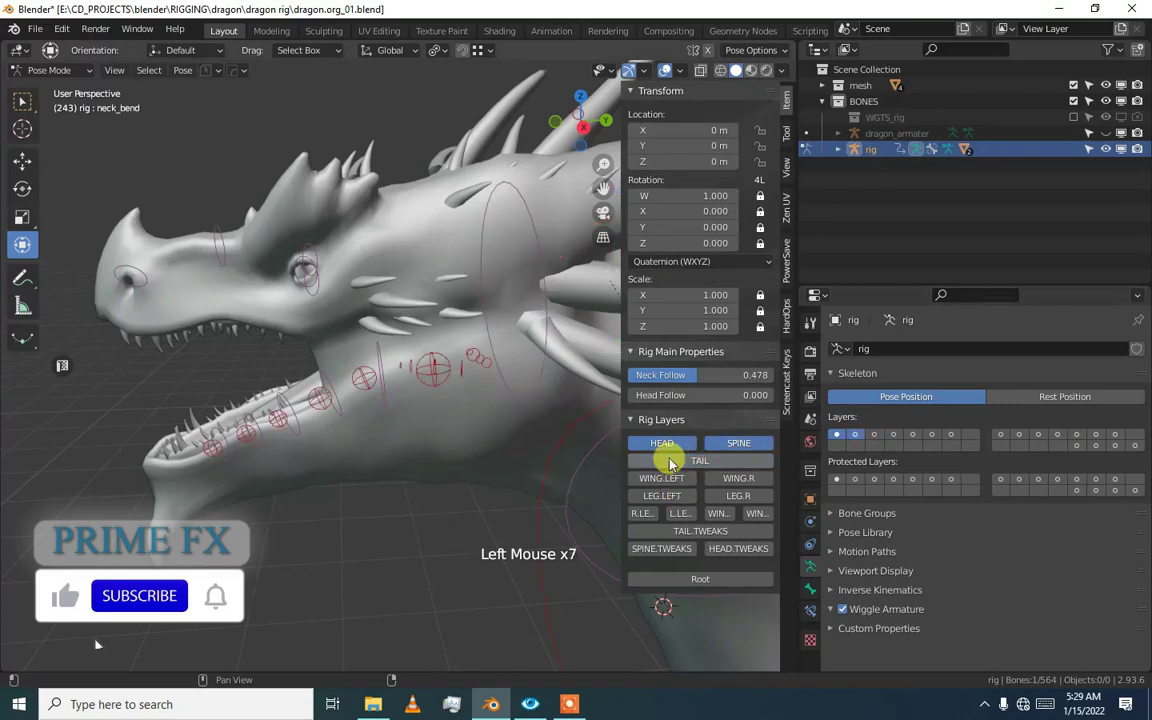
{"action": "scroll", "coordinate": [600, 498], "scroll_direction": "down", "scroll_amount": 2}
{"action": "middle_click", "coordinate": [465, 486], "text": "alt"}
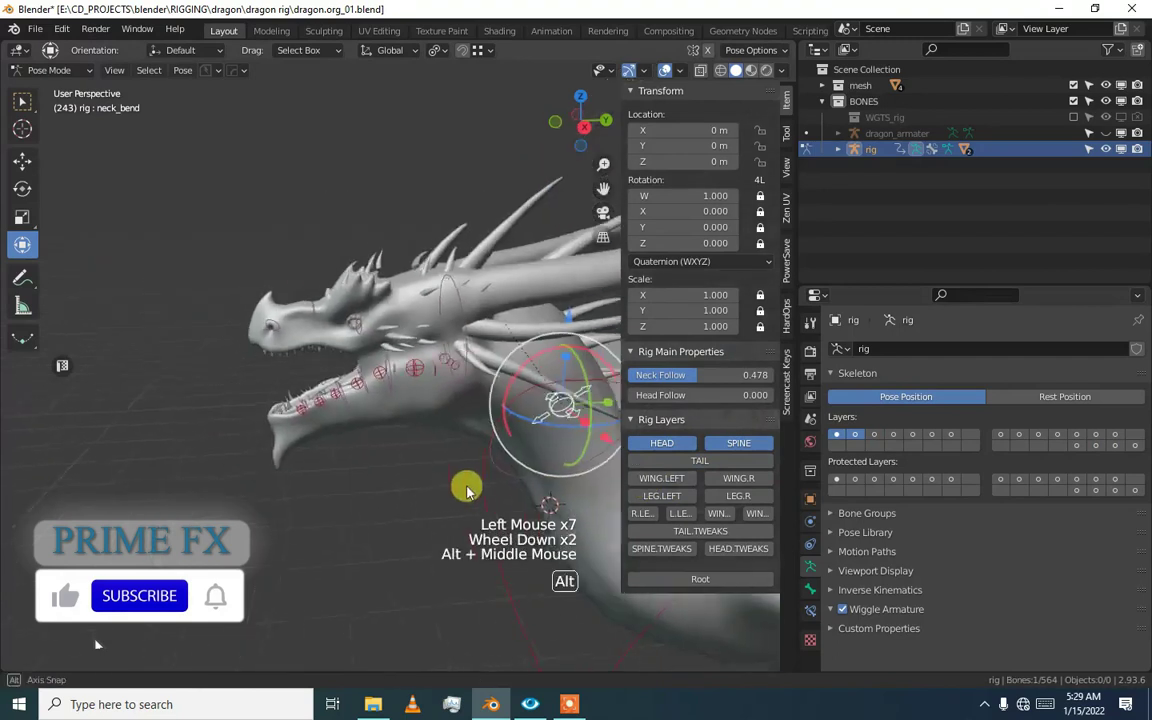
{"action": "middle_click_drag", "start_coordinate": [465, 486], "coordinate": [488, 458]}
{"action": "scroll", "coordinate": [634, 503], "scroll_direction": "up", "scroll_amount": 1}
Toggle the wing and leg control layers, leaving the right wing and leg hidden.
{"action": "left_click", "coordinate": [689, 462]}
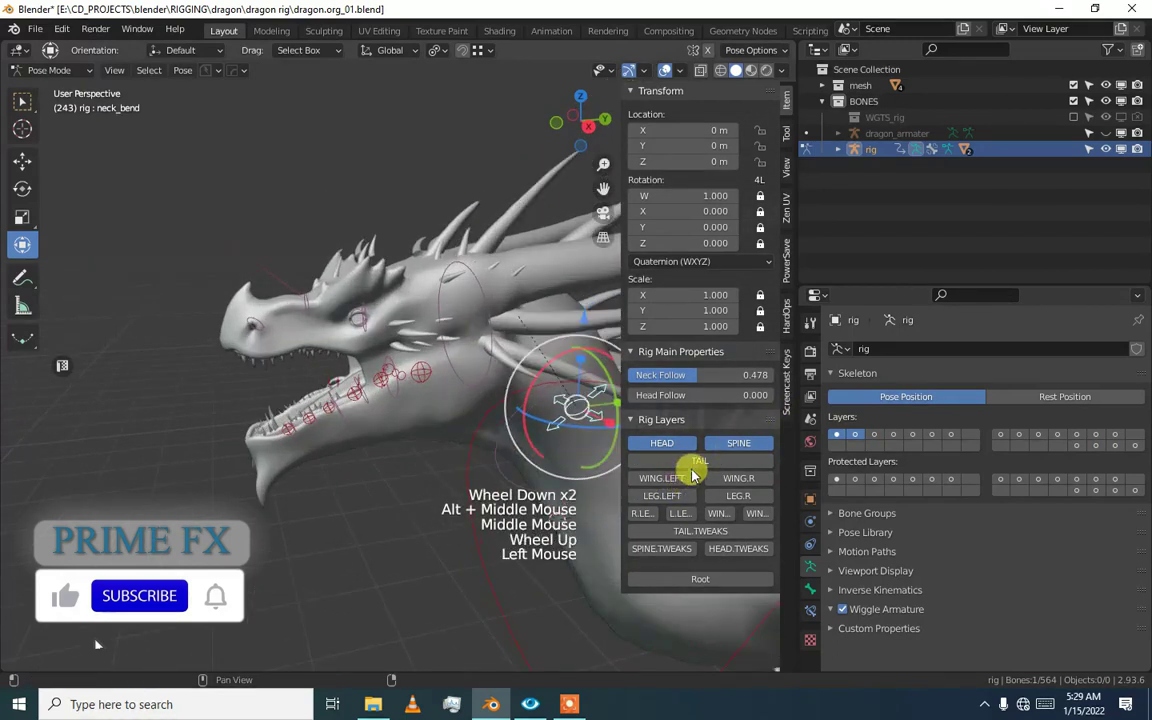
{"action": "left_click", "coordinate": [684, 465]}
{"action": "left_click", "coordinate": [673, 498]}
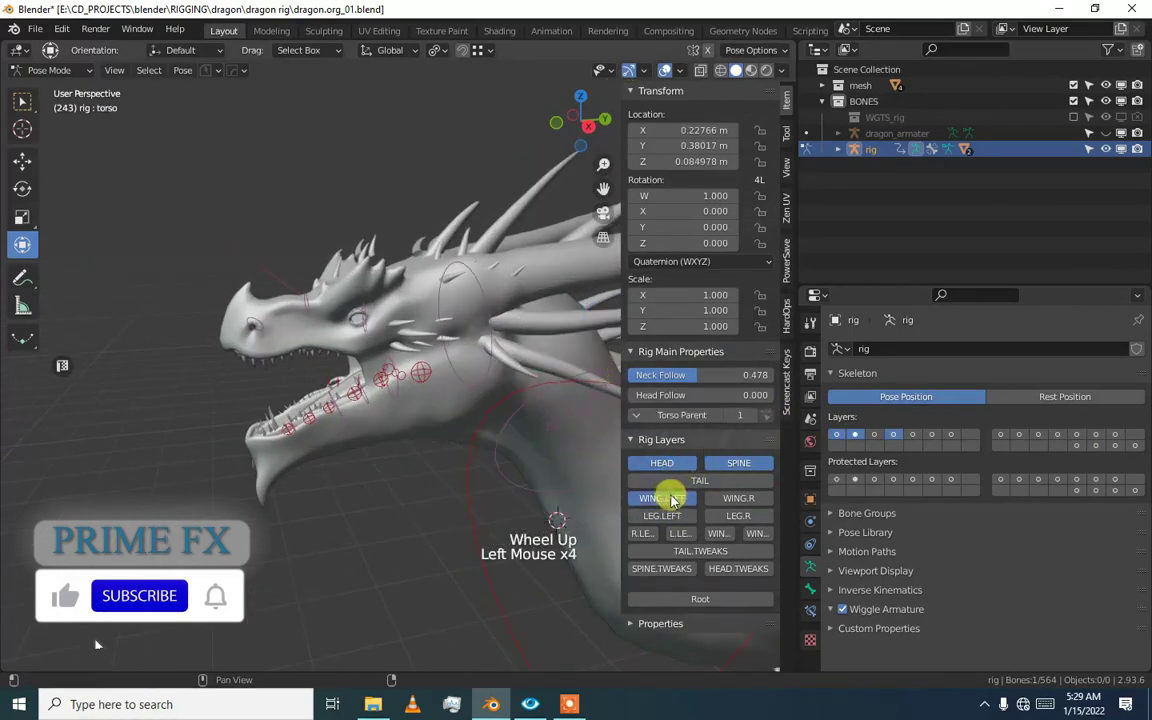
{"action": "left_click", "coordinate": [753, 516]}
{"action": "left_click", "coordinate": [746, 500]}
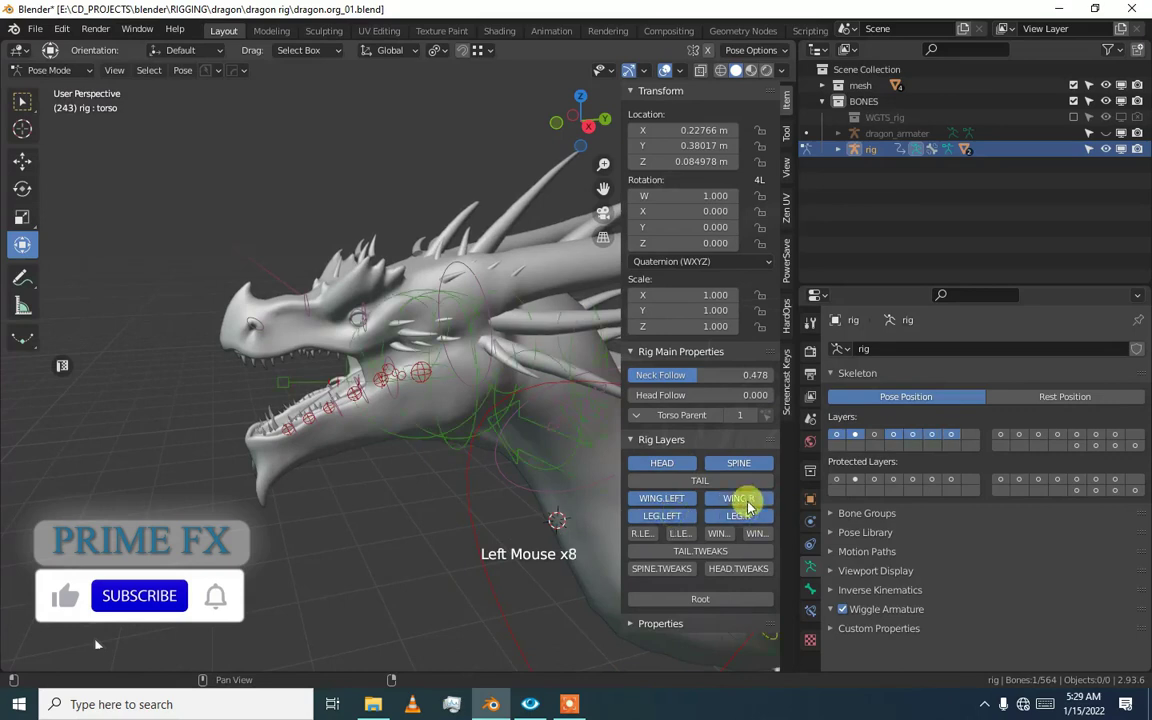
{"action": "middle_click_drag", "start_coordinate": [535, 470], "coordinate": [507, 468], "text": "alt"}
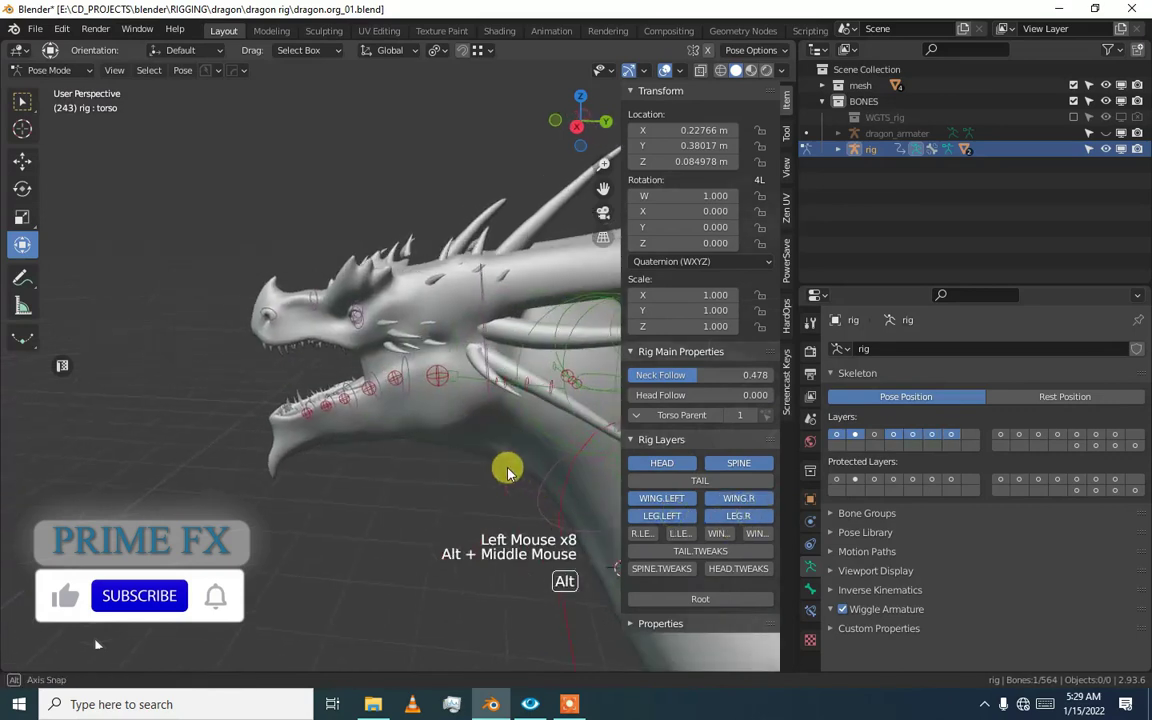
{"action": "left_click", "coordinate": [738, 517]}
{"action": "left_click", "coordinate": [738, 500]}
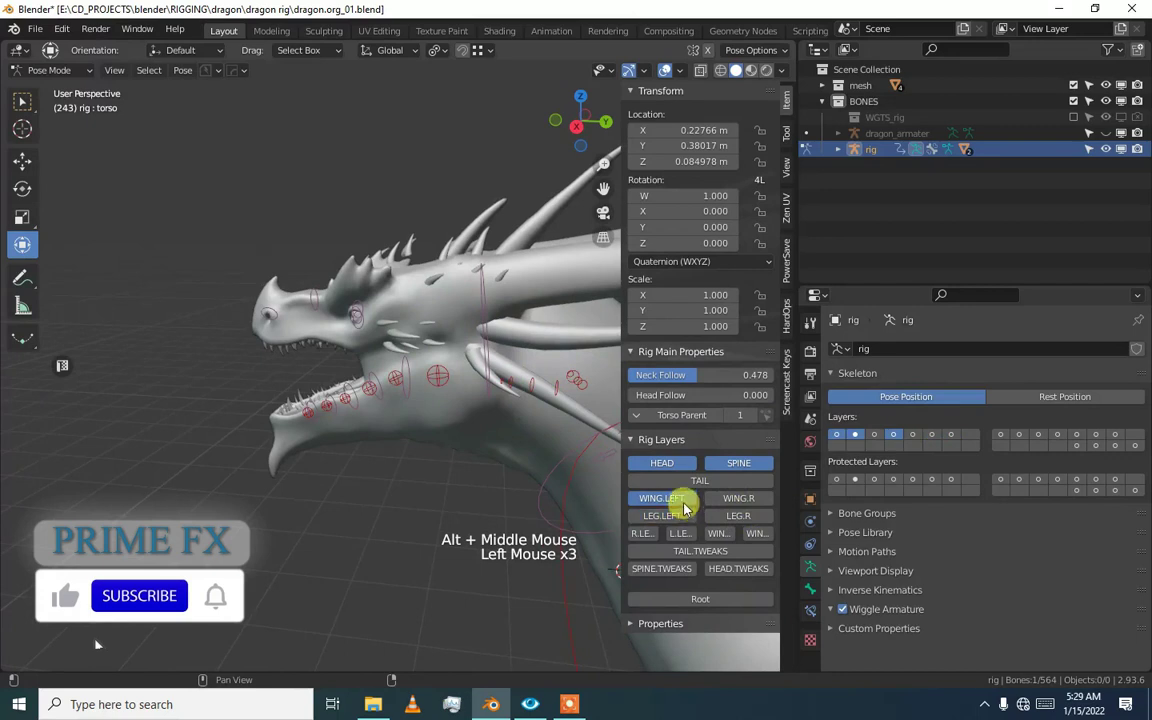
Enable the head and spine tweak control layers and bring the lower jaw into view.
{"action": "left_click", "coordinate": [690, 537]}
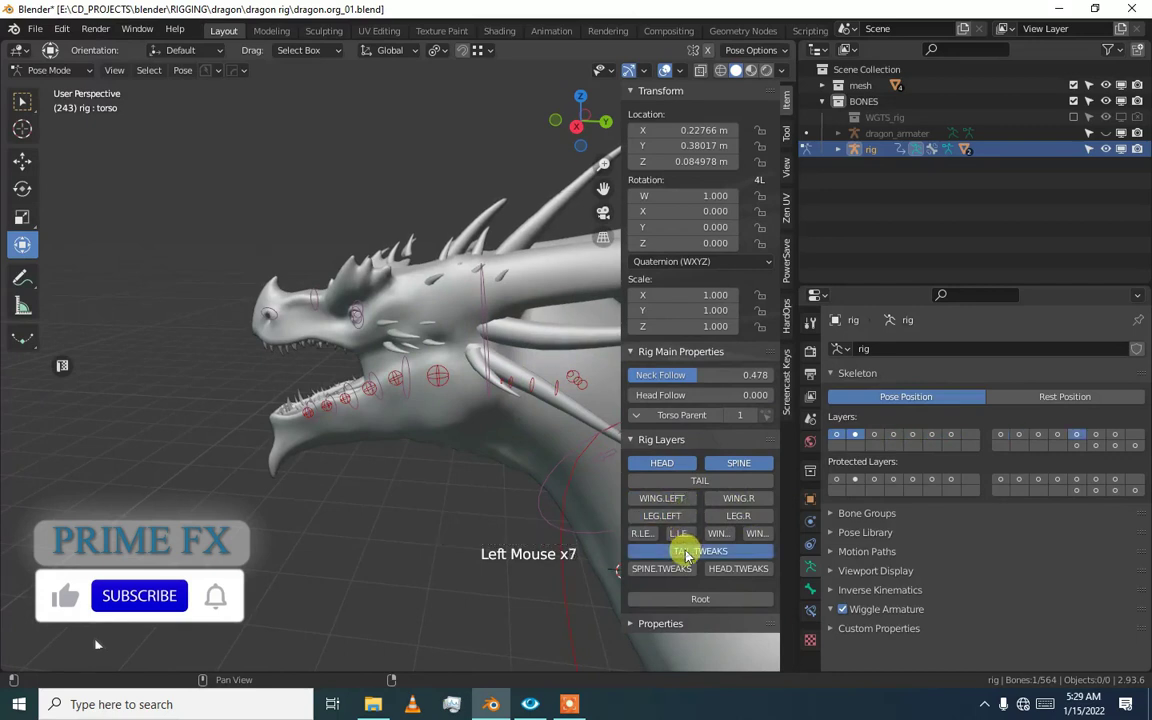
{"action": "left_click", "coordinate": [684, 572]}
{"action": "left_click", "coordinate": [708, 571]}
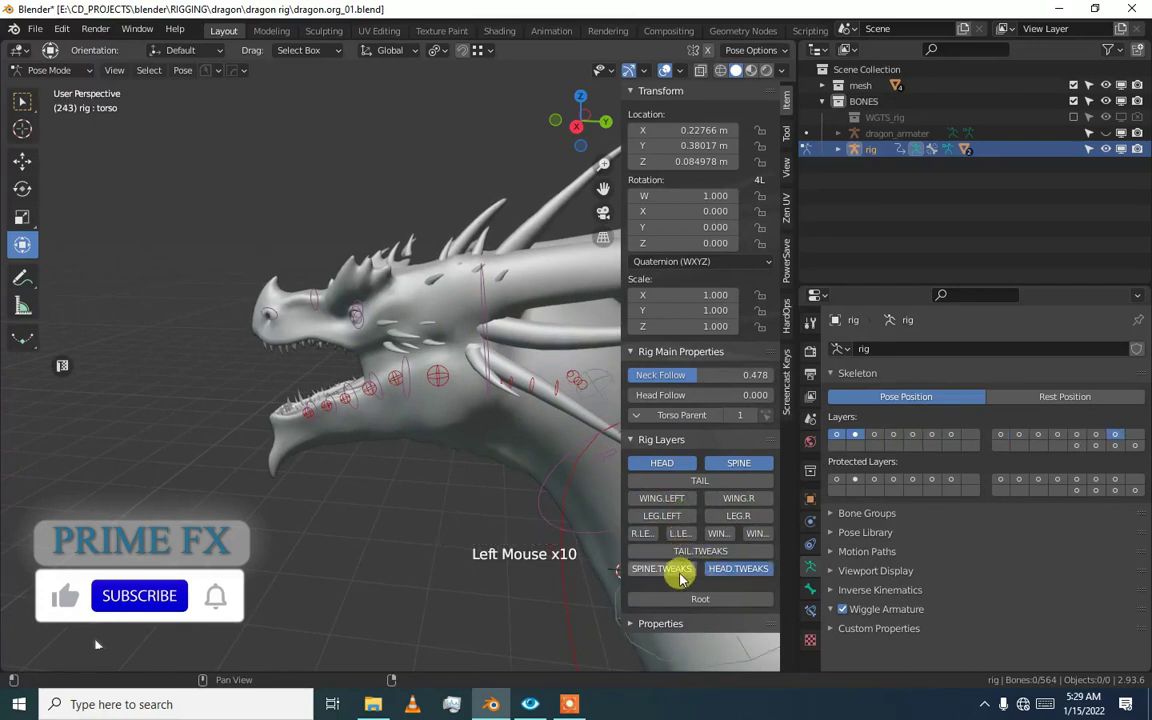
{"action": "left_click", "coordinate": [662, 569]}
{"action": "scroll", "coordinate": [468, 411], "scroll_direction": "up", "scroll_amount": 1}
{"action": "middle_click", "coordinate": [522, 505]}
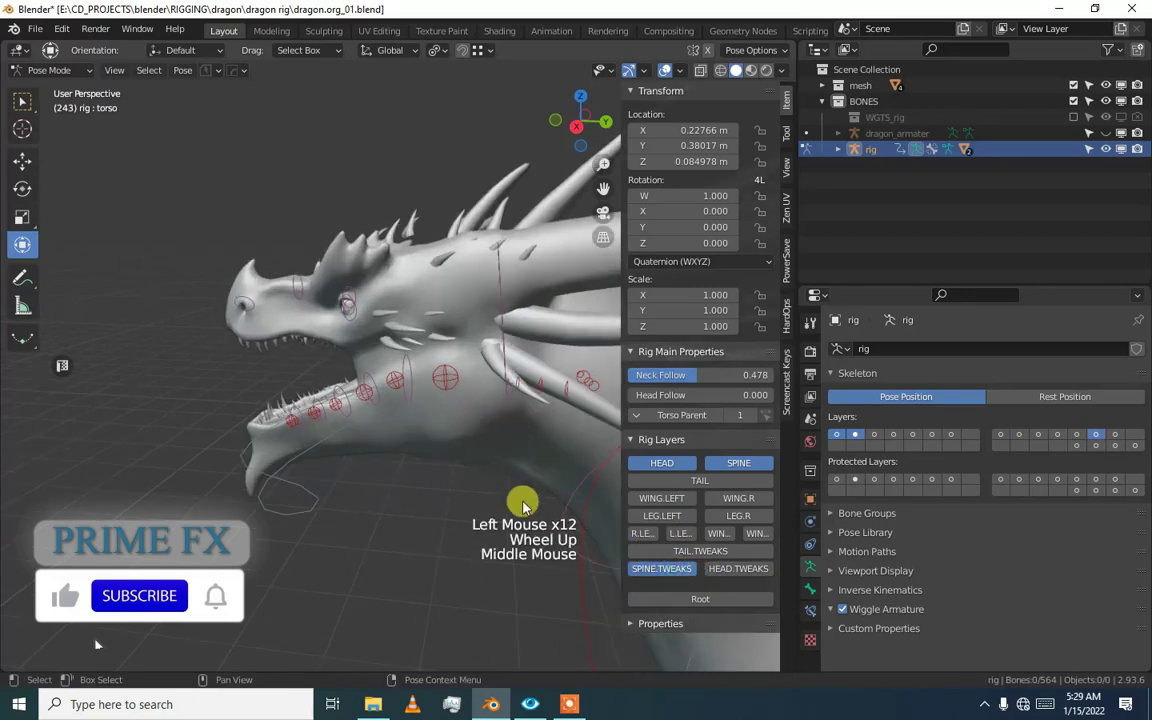
{"action": "middle_click_drag", "start_coordinate": [602, 532], "coordinate": [452, 499]}
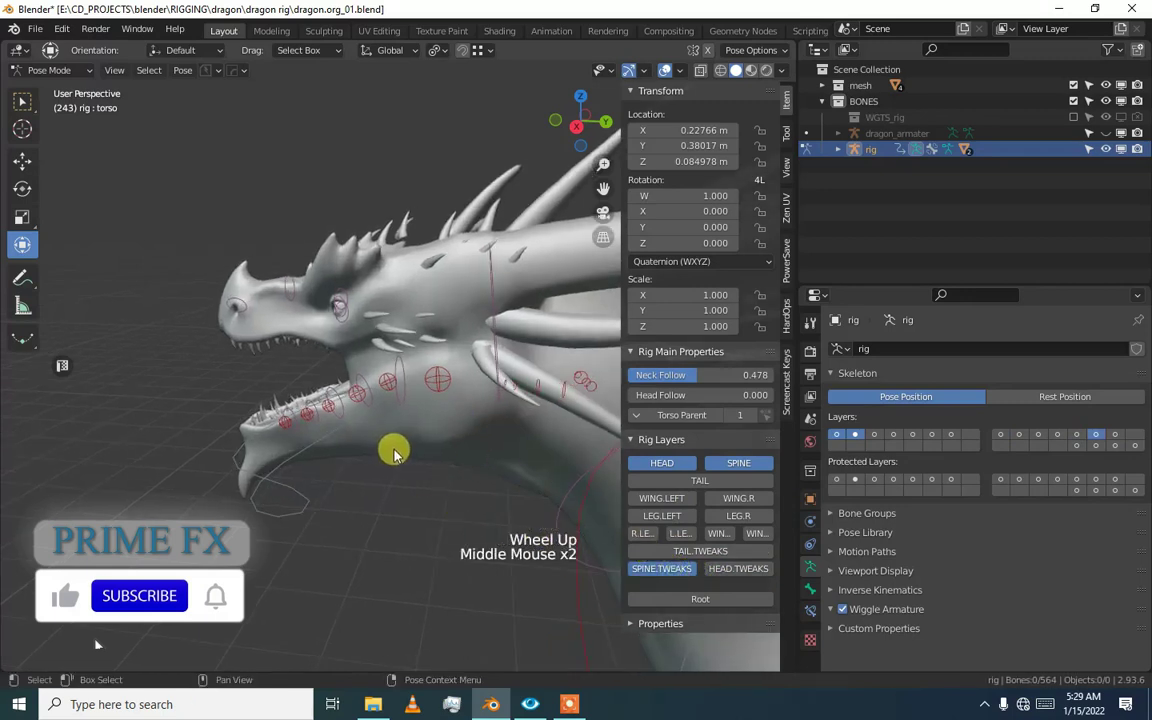
{"action": "middle_click_drag", "start_coordinate": [351, 404], "coordinate": [338, 446]}
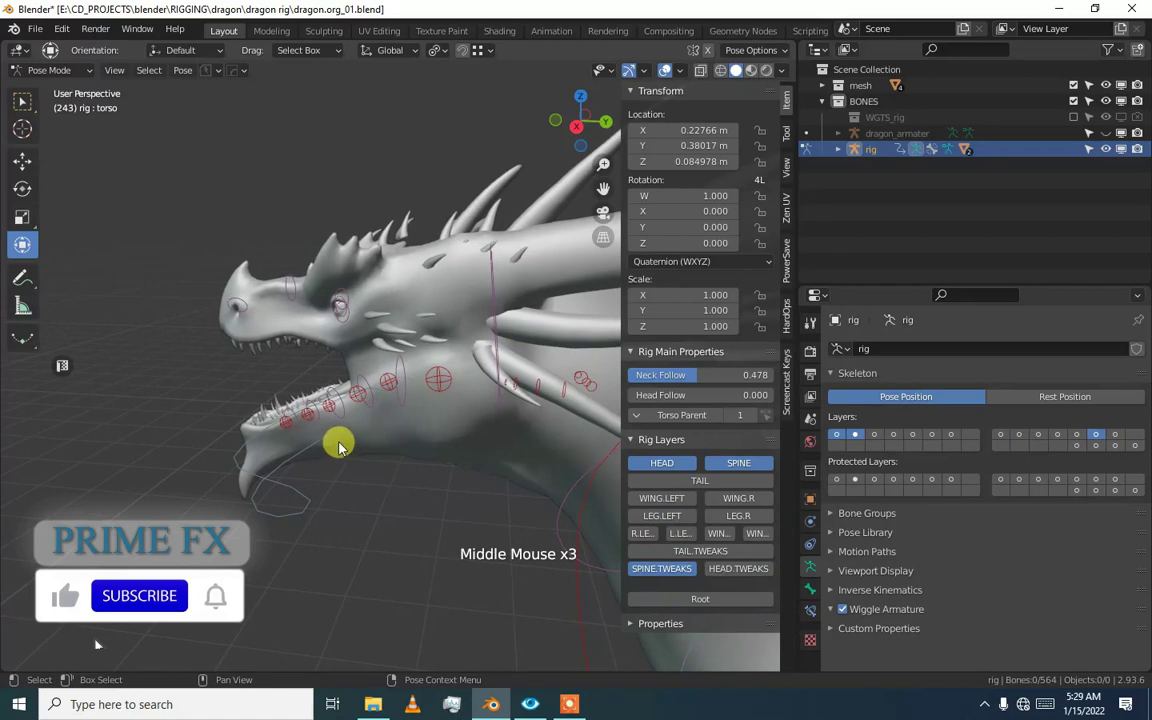
Select the JAWDOWN control and rotate it to swing the dragon's mouth open.
{"action": "left_click", "coordinate": [313, 447]}
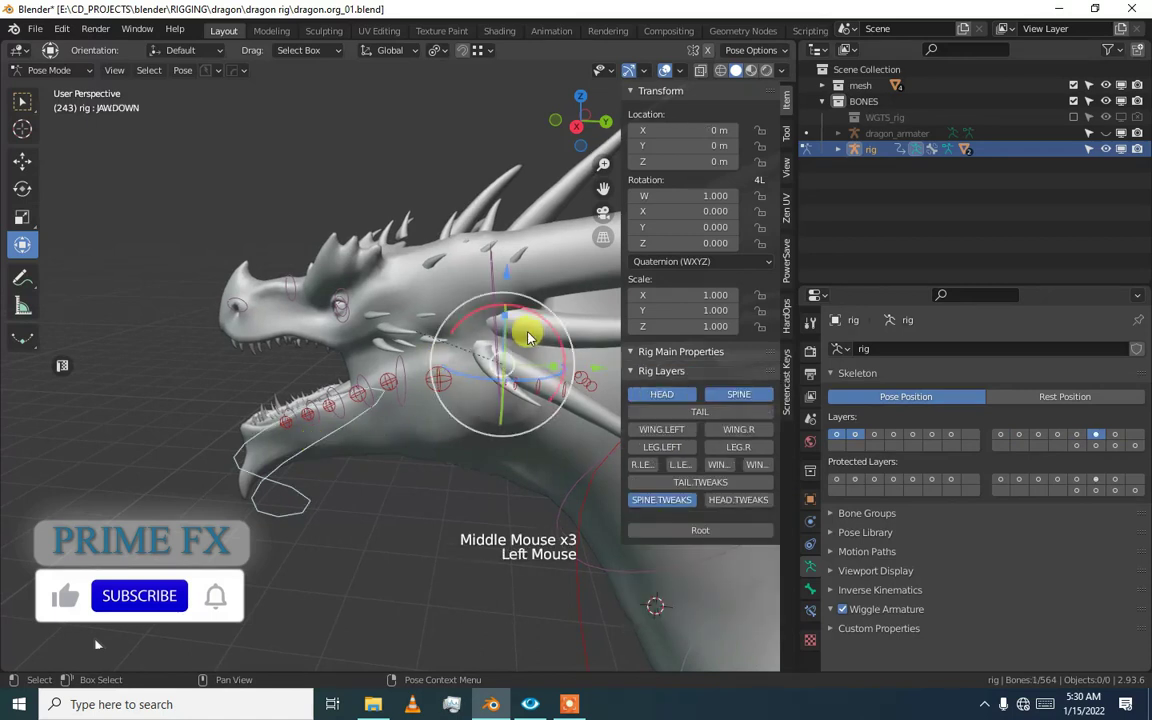
{"action": "mouse_move", "coordinate": [528, 338]}
{"action": "left_mouse_down"}
{"action": "mouse_move", "coordinate": [533, 323]}
{"action": "mouse_move", "coordinate": [424, 347]}
{"action": "left_mouse_up"}
{"action": "scroll", "coordinate": [424, 347], "scroll_direction": "up", "scroll_amount": 1}
{"action": "mouse_move", "coordinate": [424, 347]}
{"action": "middle_mouse_down"}
{"action": "mouse_move", "coordinate": [386, 309]}
{"action": "mouse_move", "coordinate": [404, 424]}
{"action": "mouse_move", "coordinate": [351, 365]}
{"action": "middle_mouse_up"}
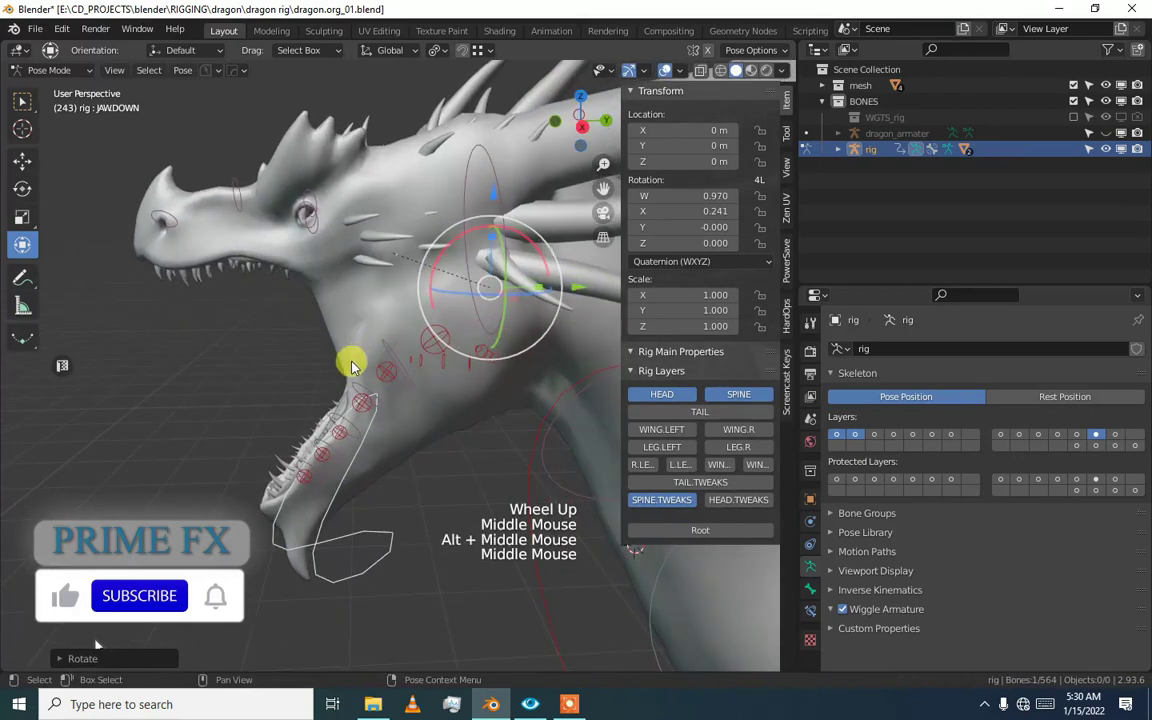
{"action": "left_click_drag", "start_coordinate": [462, 263], "coordinate": [497, 232]}
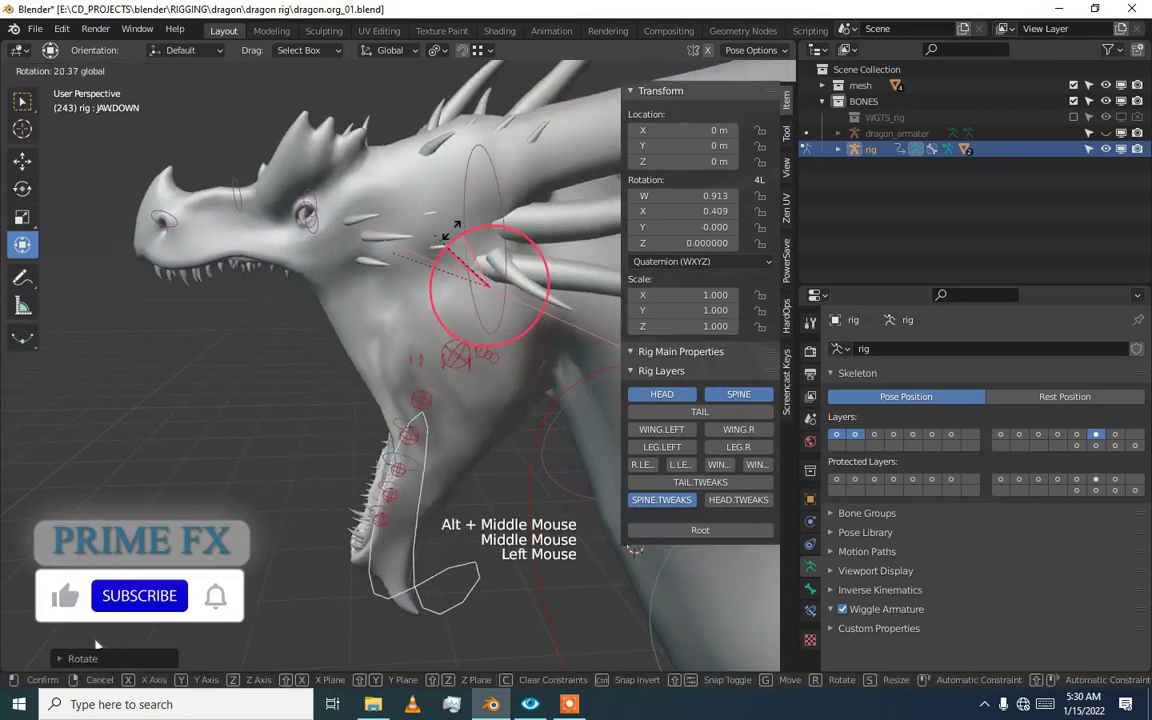
{"action": "scroll", "coordinate": [224, 193], "scroll_direction": "up", "scroll_amount": 3}
{"action": "mouse_move", "coordinate": [224, 193]}
{"action": "middle_mouse_down"}
{"action": "mouse_move", "coordinate": [334, 334]}
{"action": "mouse_move", "coordinate": [401, 355]}
{"action": "mouse_move", "coordinate": [404, 337]}
{"action": "mouse_move", "coordinate": [386, 321]}
{"action": "mouse_move", "coordinate": [424, 314]}
{"action": "mouse_move", "coordinate": [397, 310]}
{"action": "middle_mouse_up"}
Rotate the jaw control once more, then undo that last rotation.
{"action": "scroll", "coordinate": [404, 337], "scroll_direction": "down", "scroll_amount": 3}
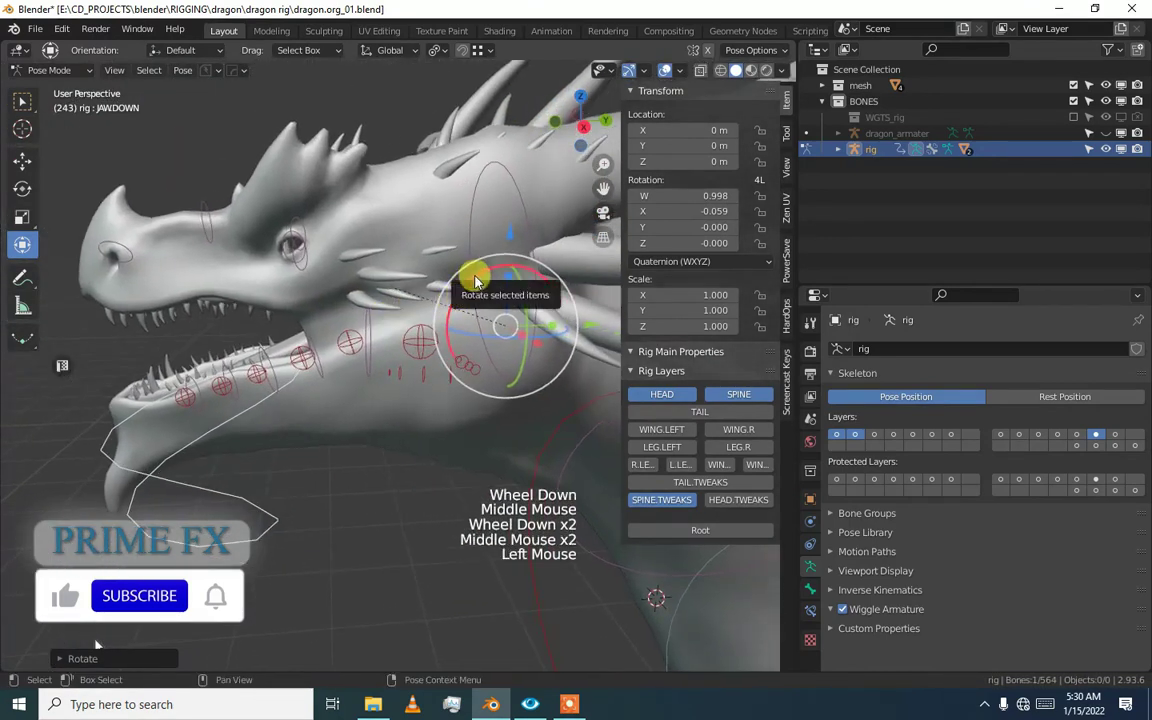
{"action": "mouse_move", "coordinate": [471, 283]}
{"action": "left_mouse_down"}
{"action": "mouse_move", "coordinate": [466, 265]}
{"action": "mouse_move", "coordinate": [482, 275]}
{"action": "left_mouse_up"}
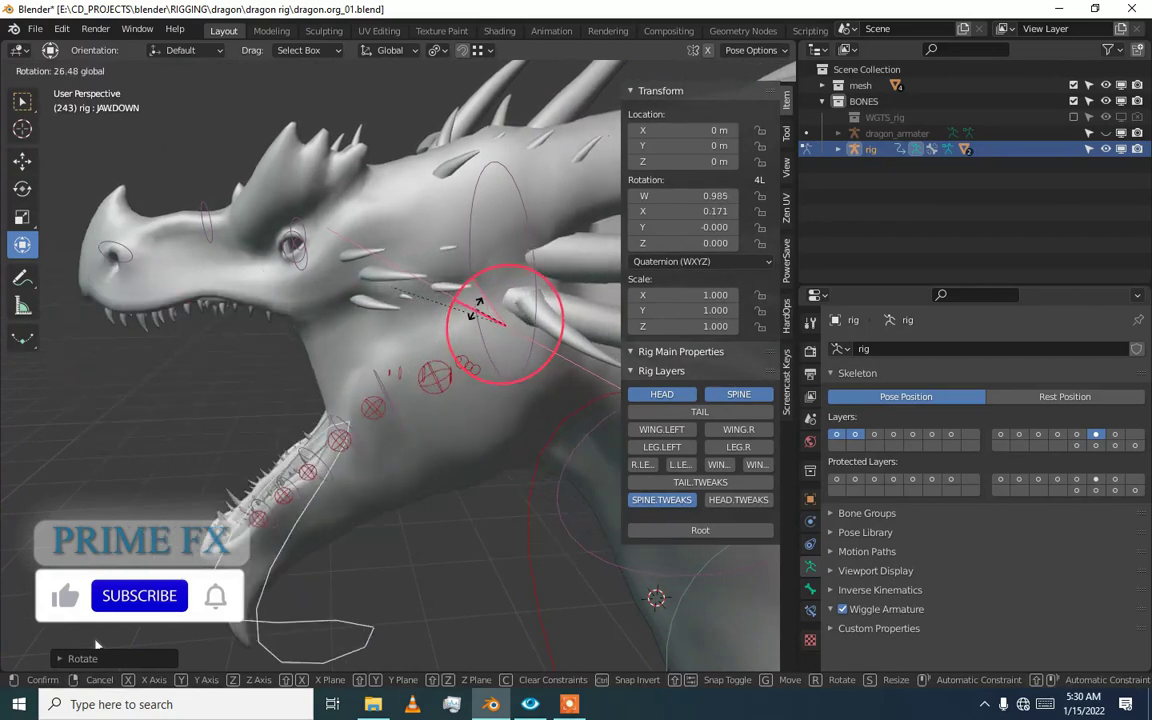
{"action": "left_click_drag", "start_coordinate": [482, 275], "coordinate": [476, 315]}
{"action": "key", "text": "ctrl+z"}
{"action": "scroll", "coordinate": [386, 393], "scroll_direction": "down", "scroll_amount": 2}
{"action": "mouse_move", "coordinate": [386, 393]}
{"action": "middle_mouse_down"}
{"action": "mouse_move", "coordinate": [311, 368]}
{"action": "mouse_move", "coordinate": [404, 373]}
{"action": "mouse_move", "coordinate": [411, 420]}
{"action": "middle_mouse_up"}
{"action": "scroll", "coordinate": [311, 368], "scroll_direction": "down", "scroll_amount": 1, "text": "alt"}
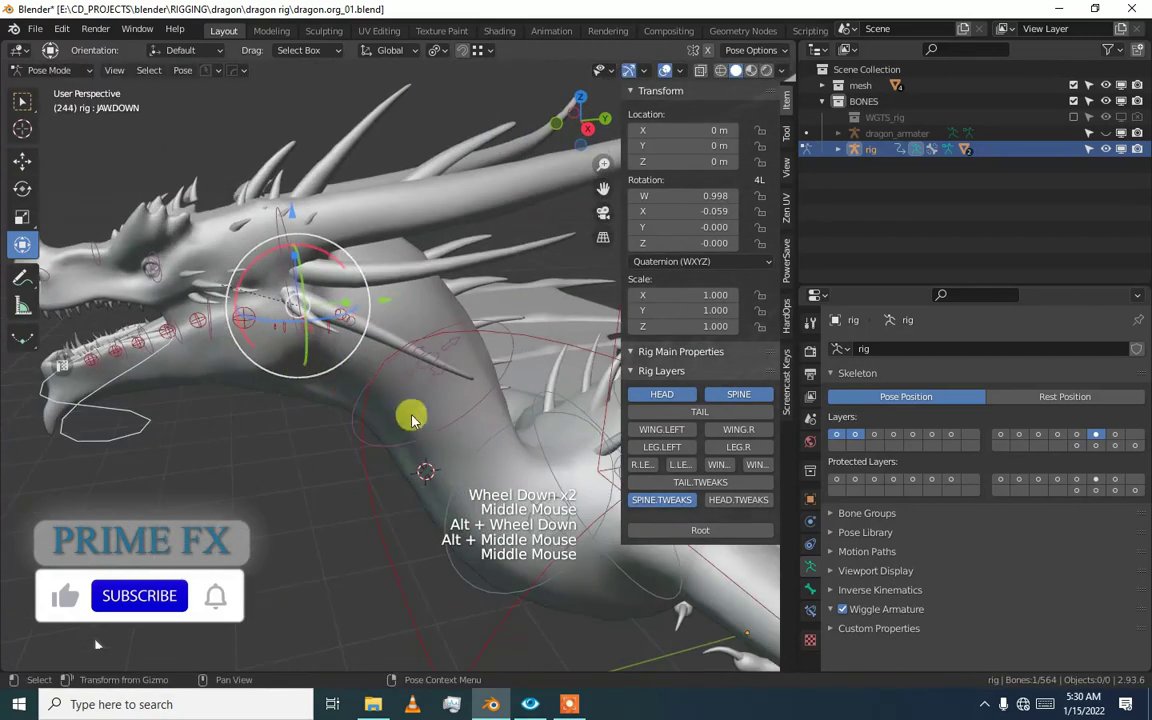